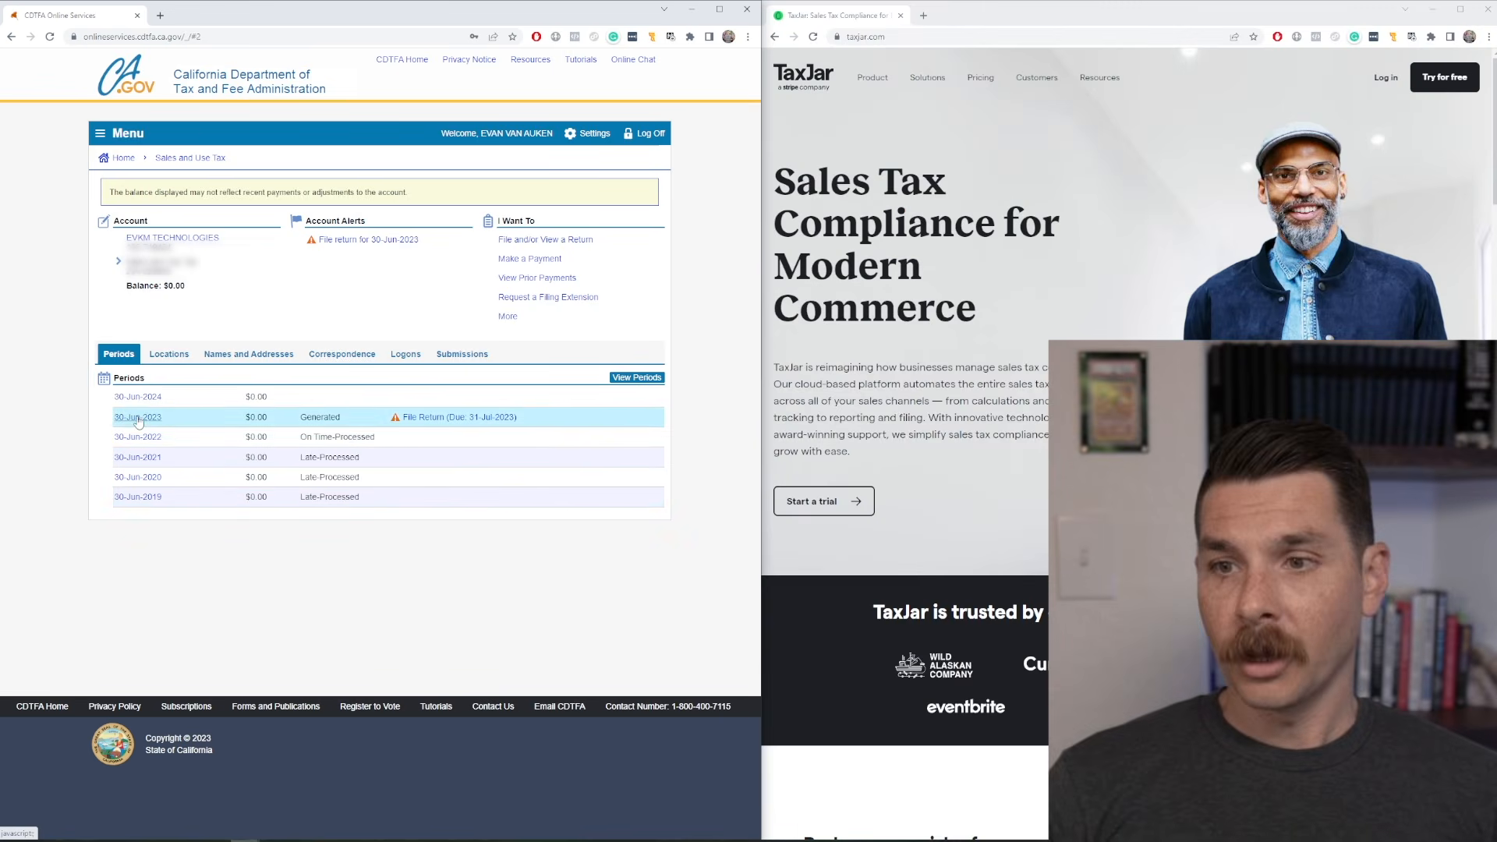
Open the Sales and Use Tax return for the 30-Jun-2023 filing period.
left_click(138, 418)
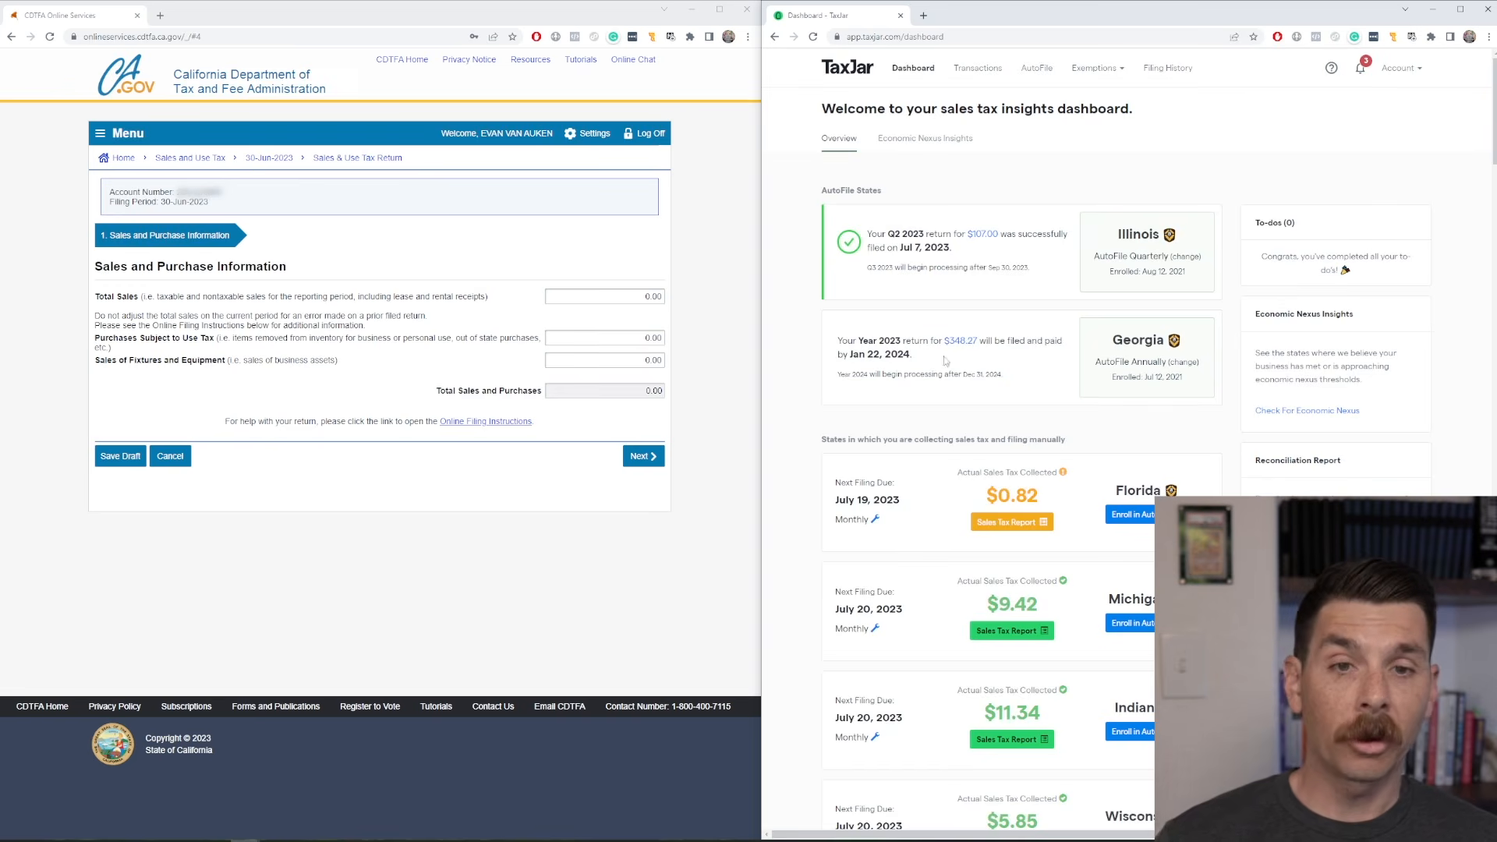
Switch to TaxJar, open the California report for Fiscal Year 2022-2023 and check its filing period.
scroll(1026, 298, "down", 9)
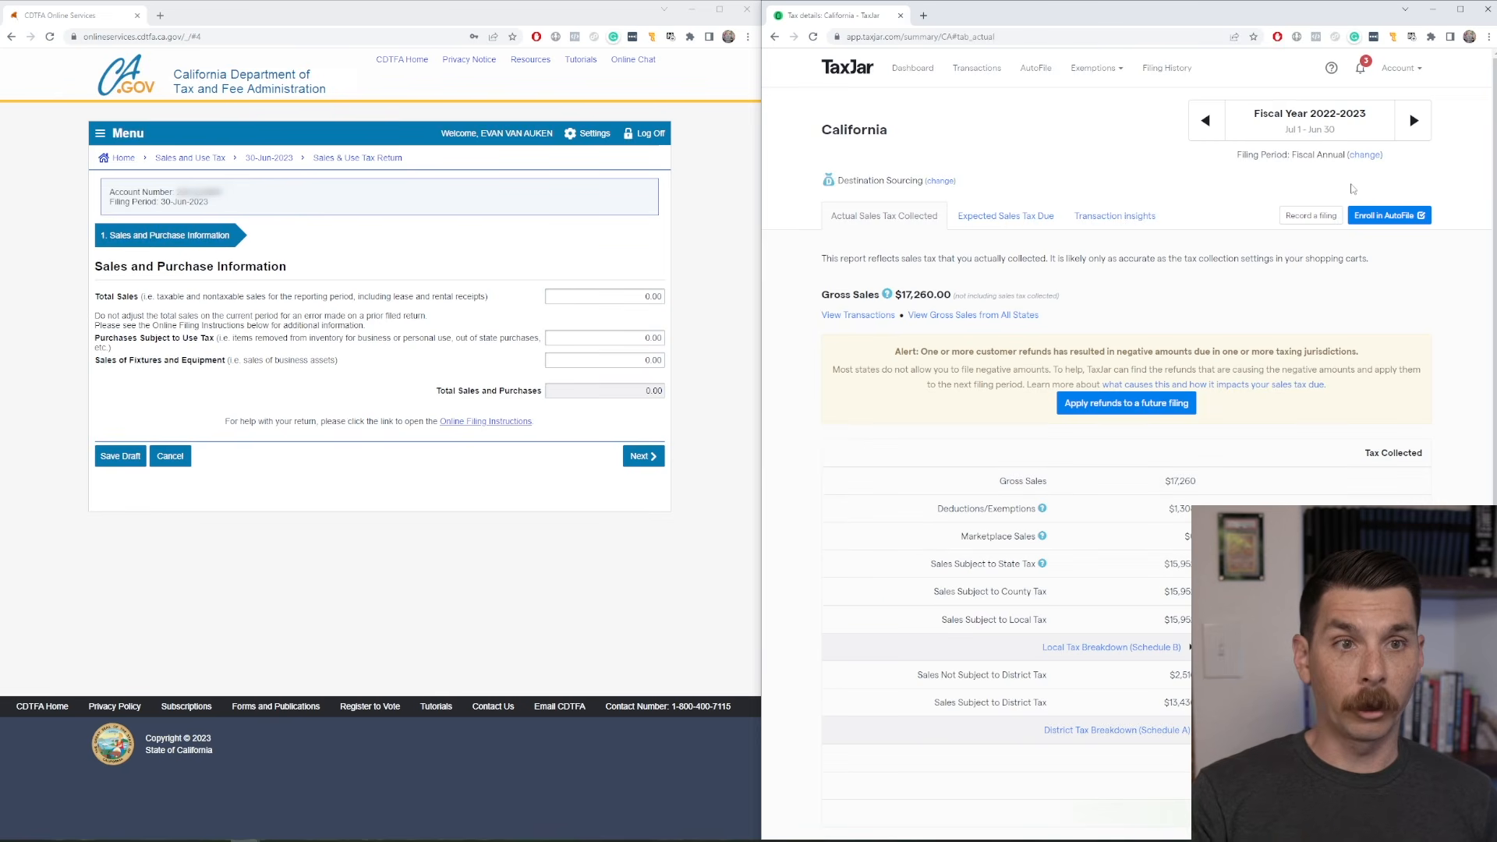
left_click_drag(1237, 155, 1346, 155)
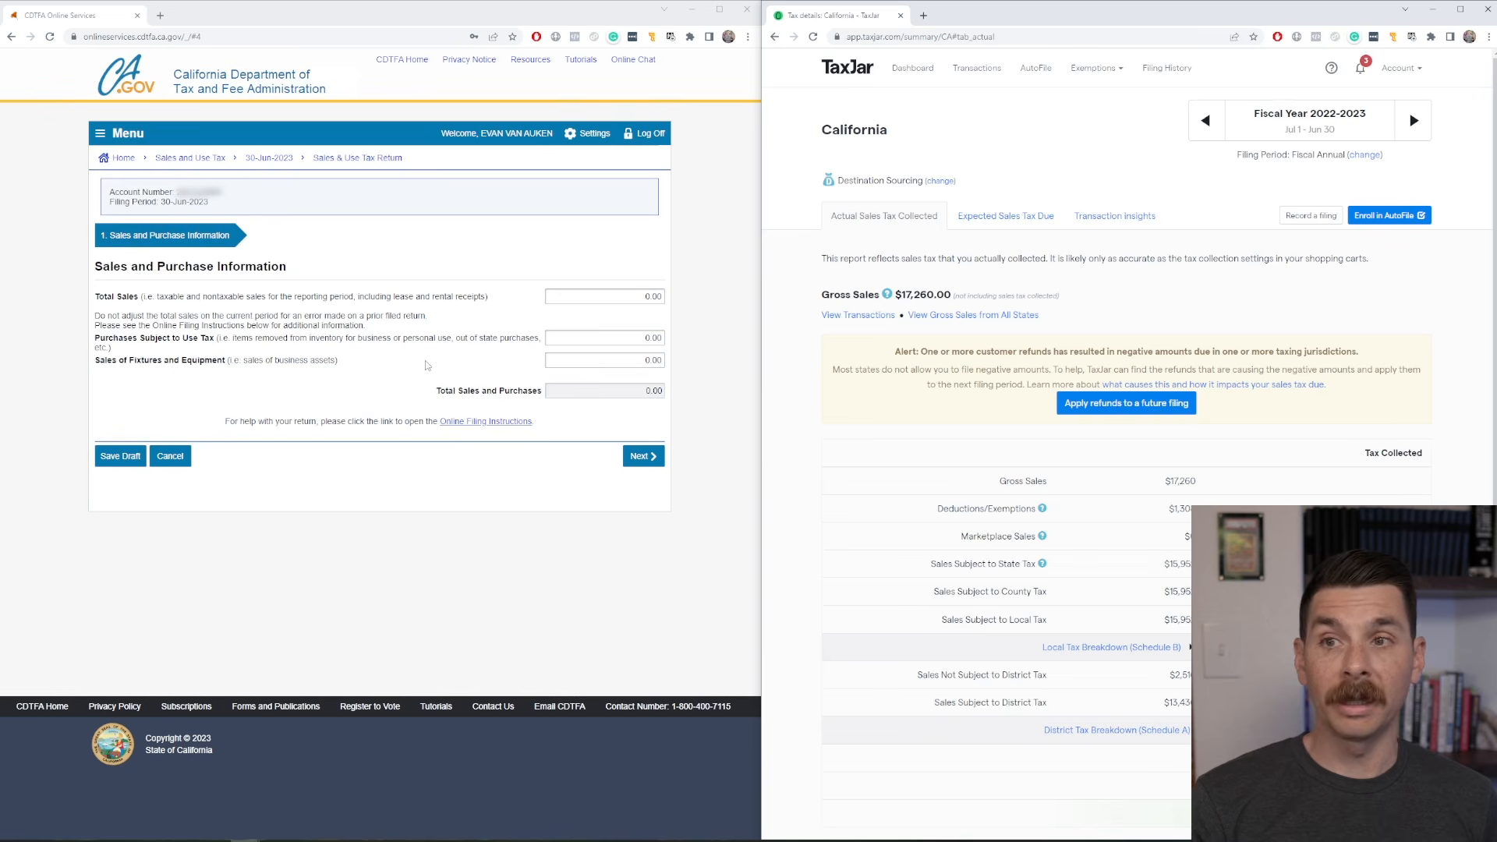
Expand the Local Tax Breakdown (Schedule B) in the California report and review the sales listed per county.
scroll(1177, 553, "down", 1)
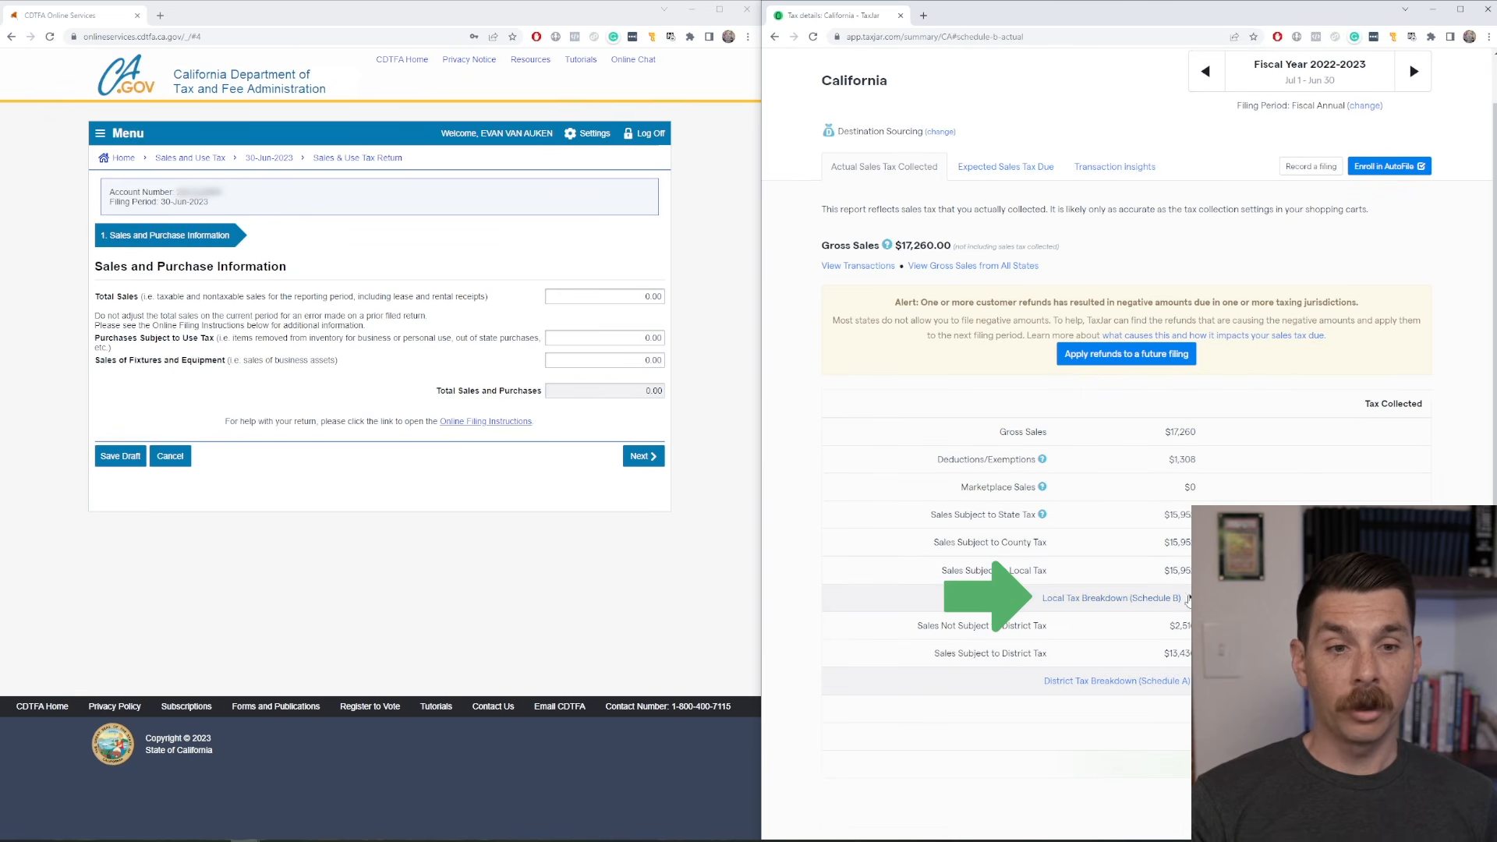
left_click(1183, 598)
scroll(1240, 381, "down", 4)
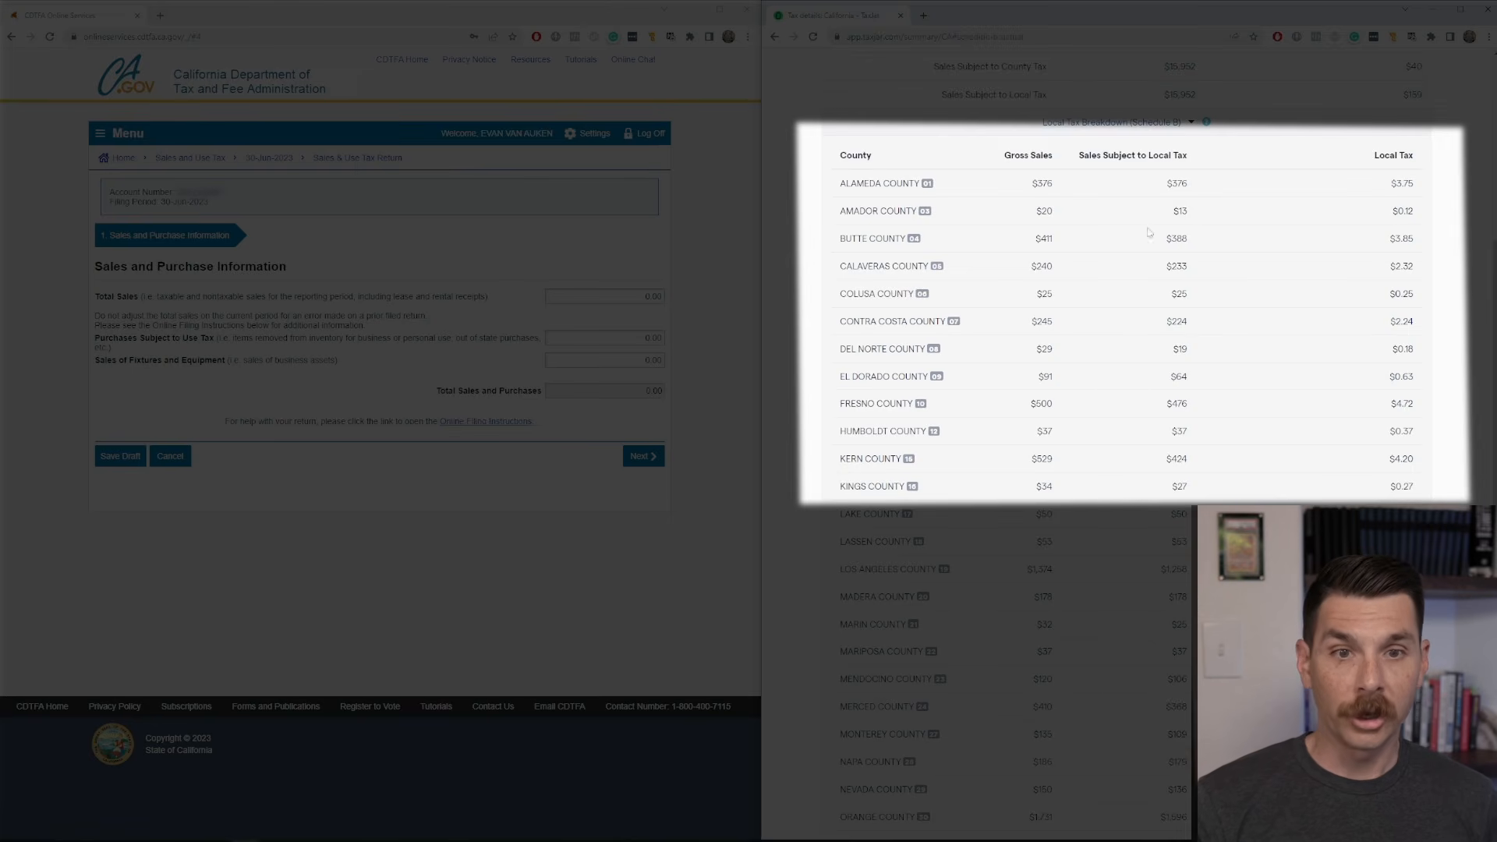
scroll(1148, 232, "down", 12)
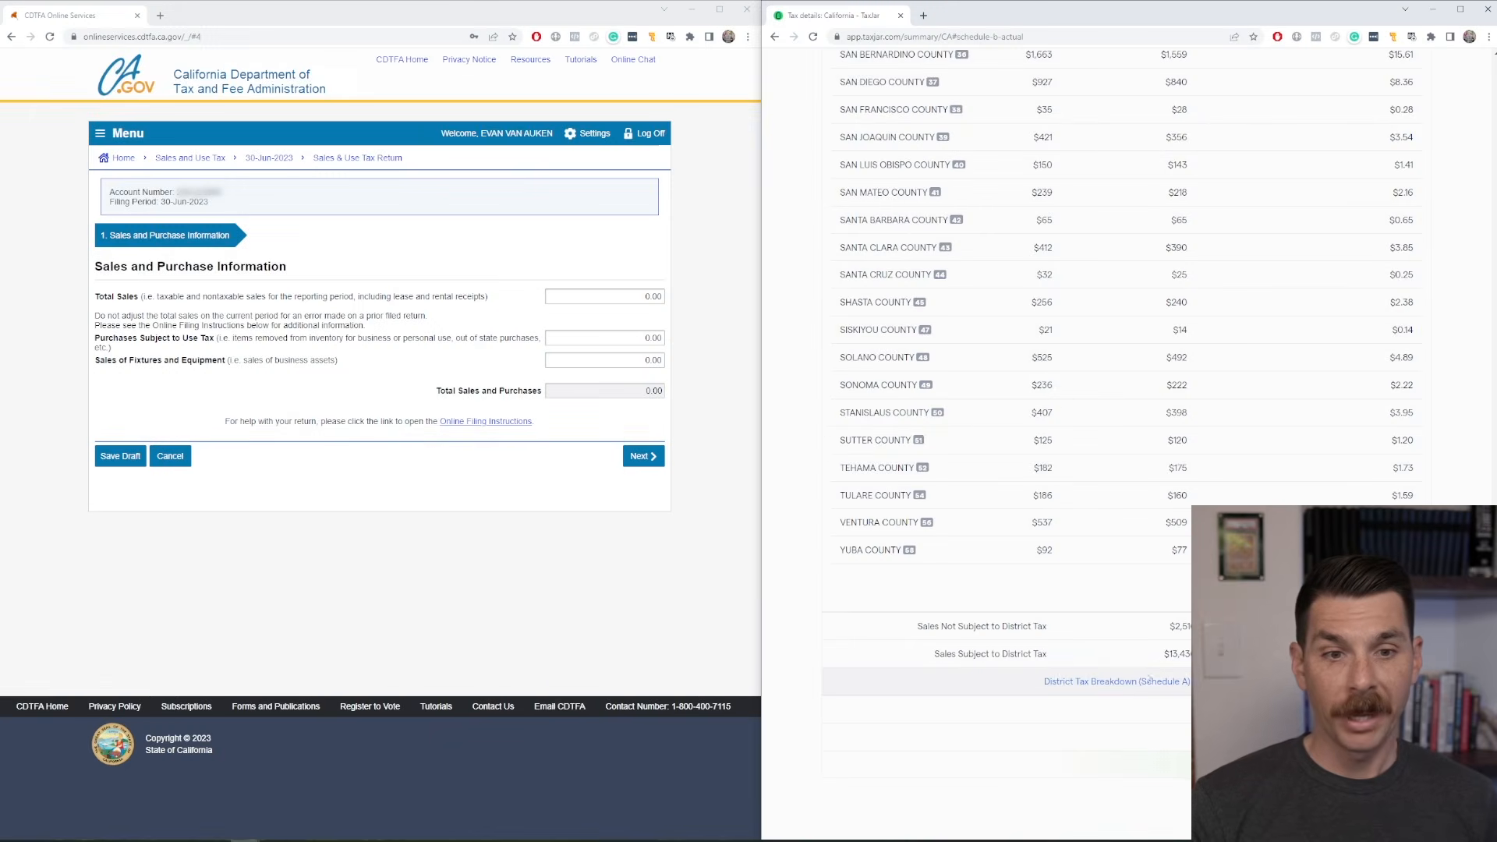
Expand the District Tax Breakdown (Schedule A) in the California report and review its district tax areas.
left_click(1149, 678)
scroll(1149, 679, "down", 3)
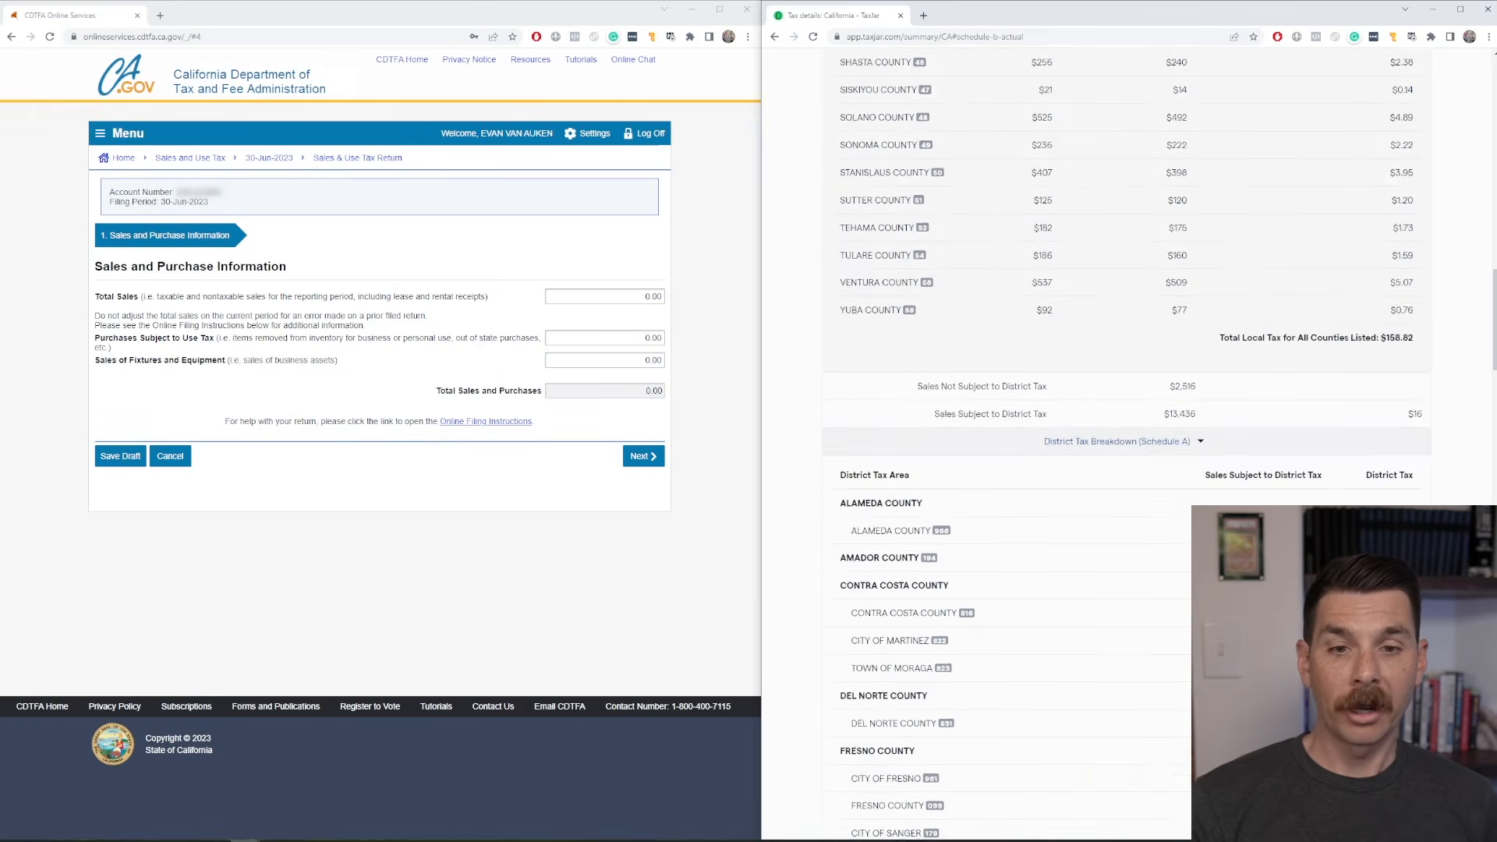
scroll(1203, 449, "down", 3)
scroll(1009, 507, "up", 15)
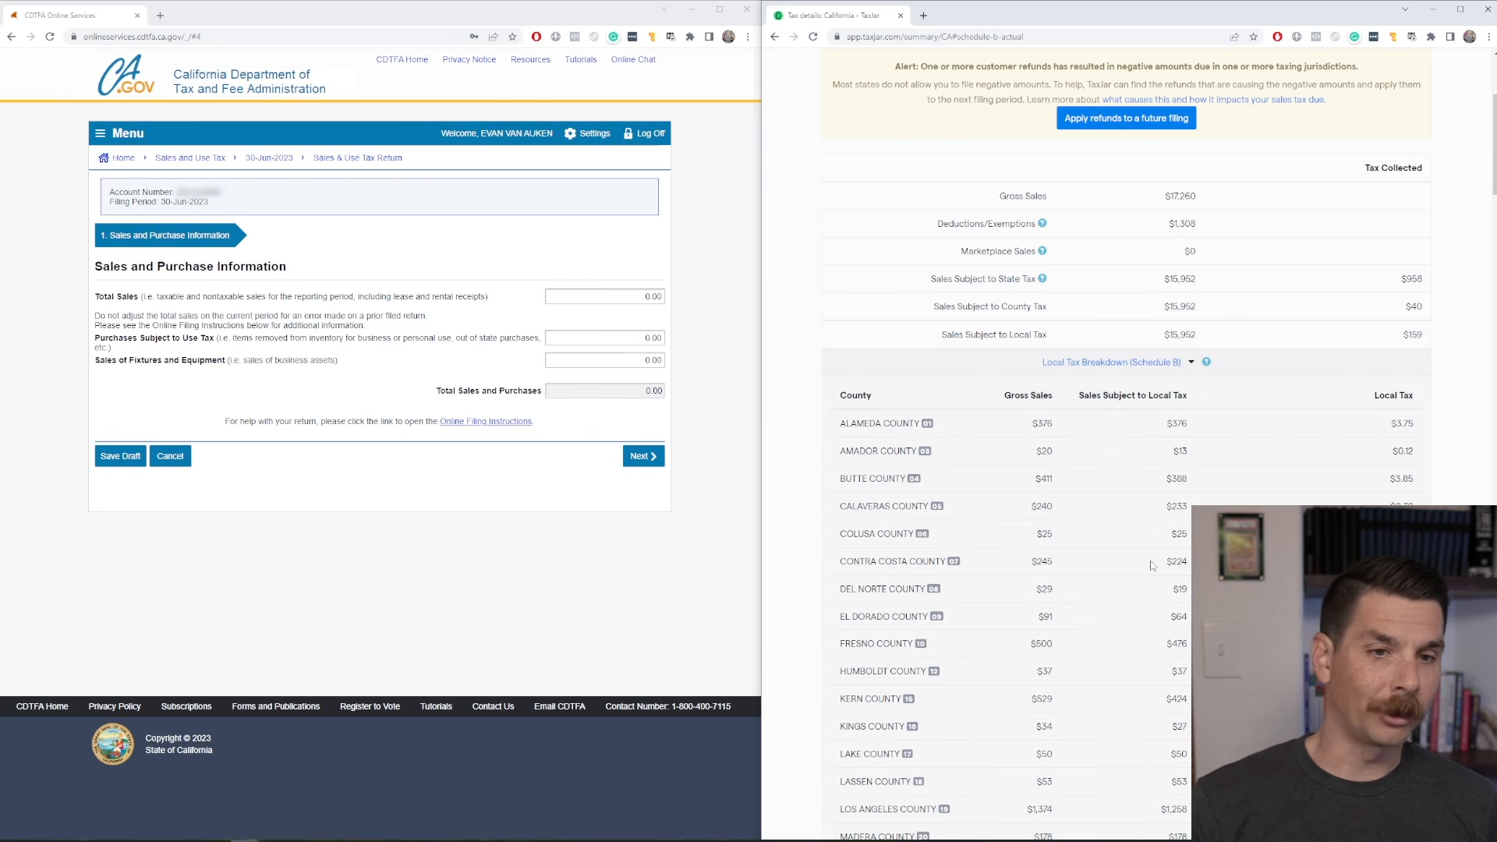
Open the Economic Nexus Insights and examine the listed states, including the sales and transaction thresholds for Illinois.
scroll(1152, 566, "up", 3)
scroll(1153, 566, "down", 3)
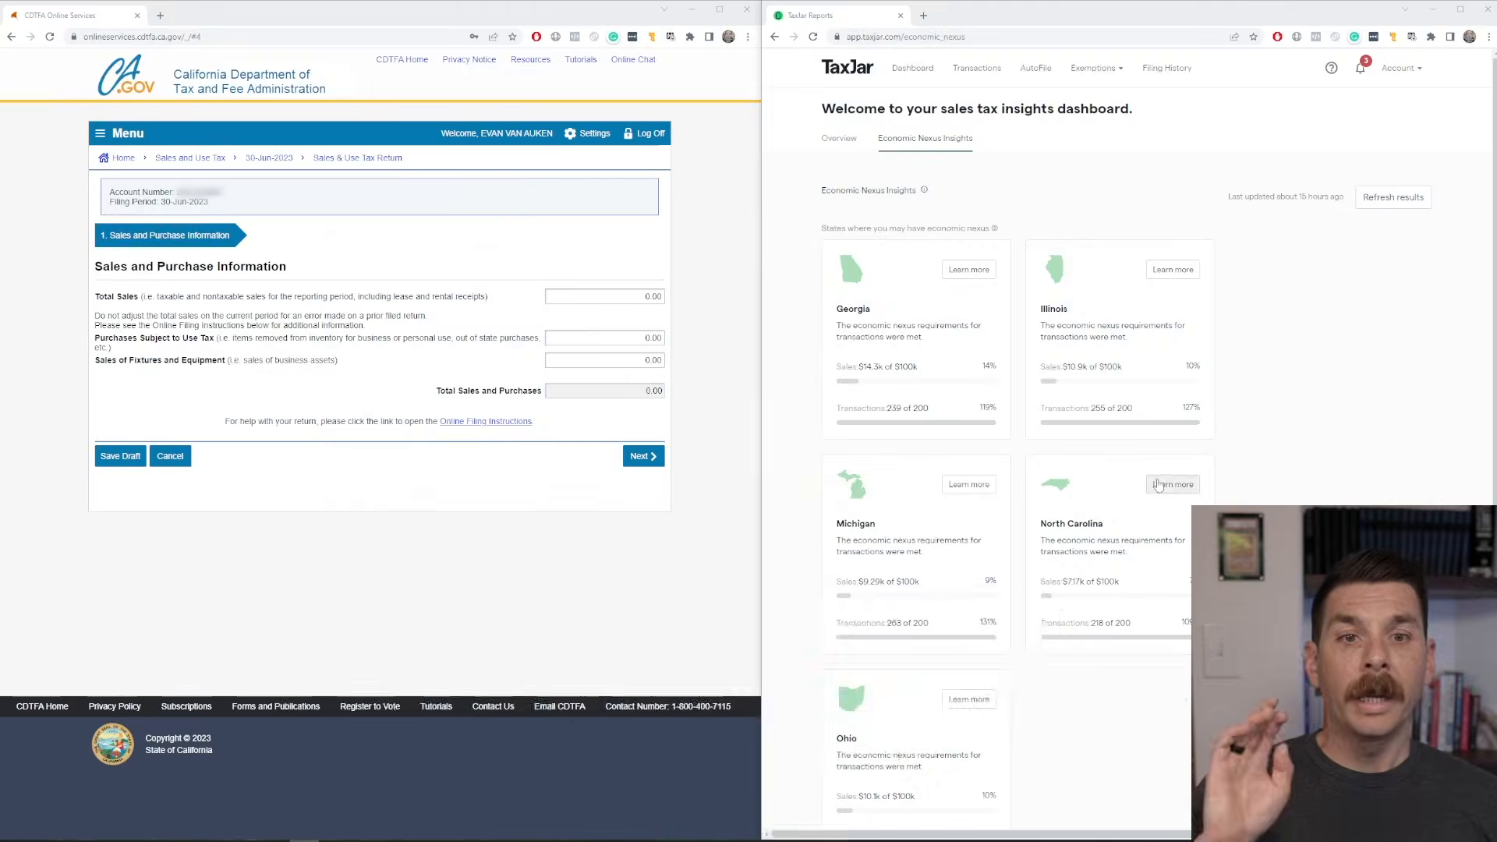
scroll(1247, 472, "down", 5)
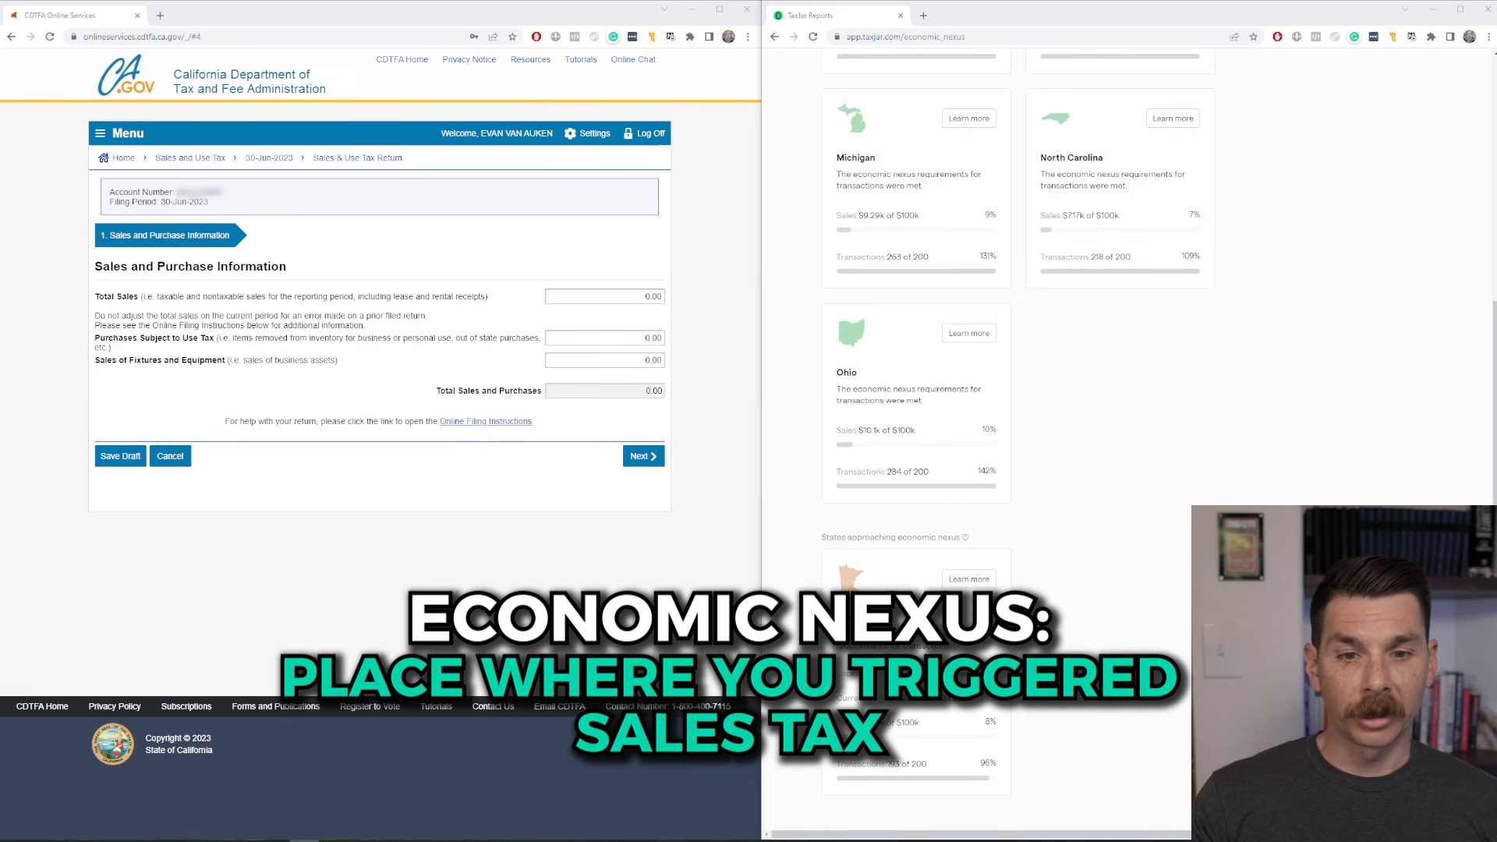
scroll(1020, 358, "up", 5)
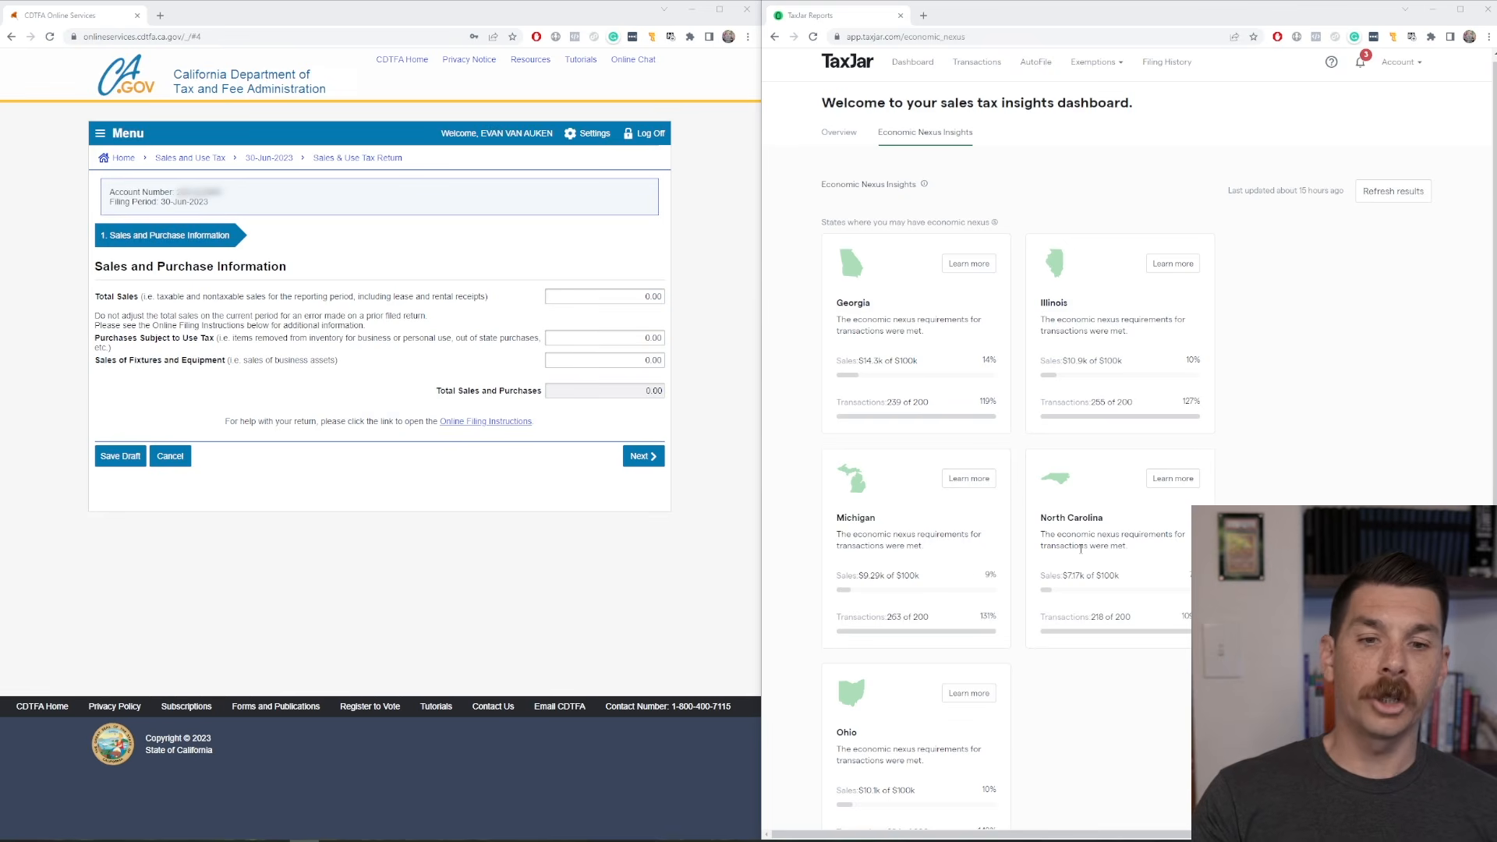
scroll(962, 543, "down", 5)
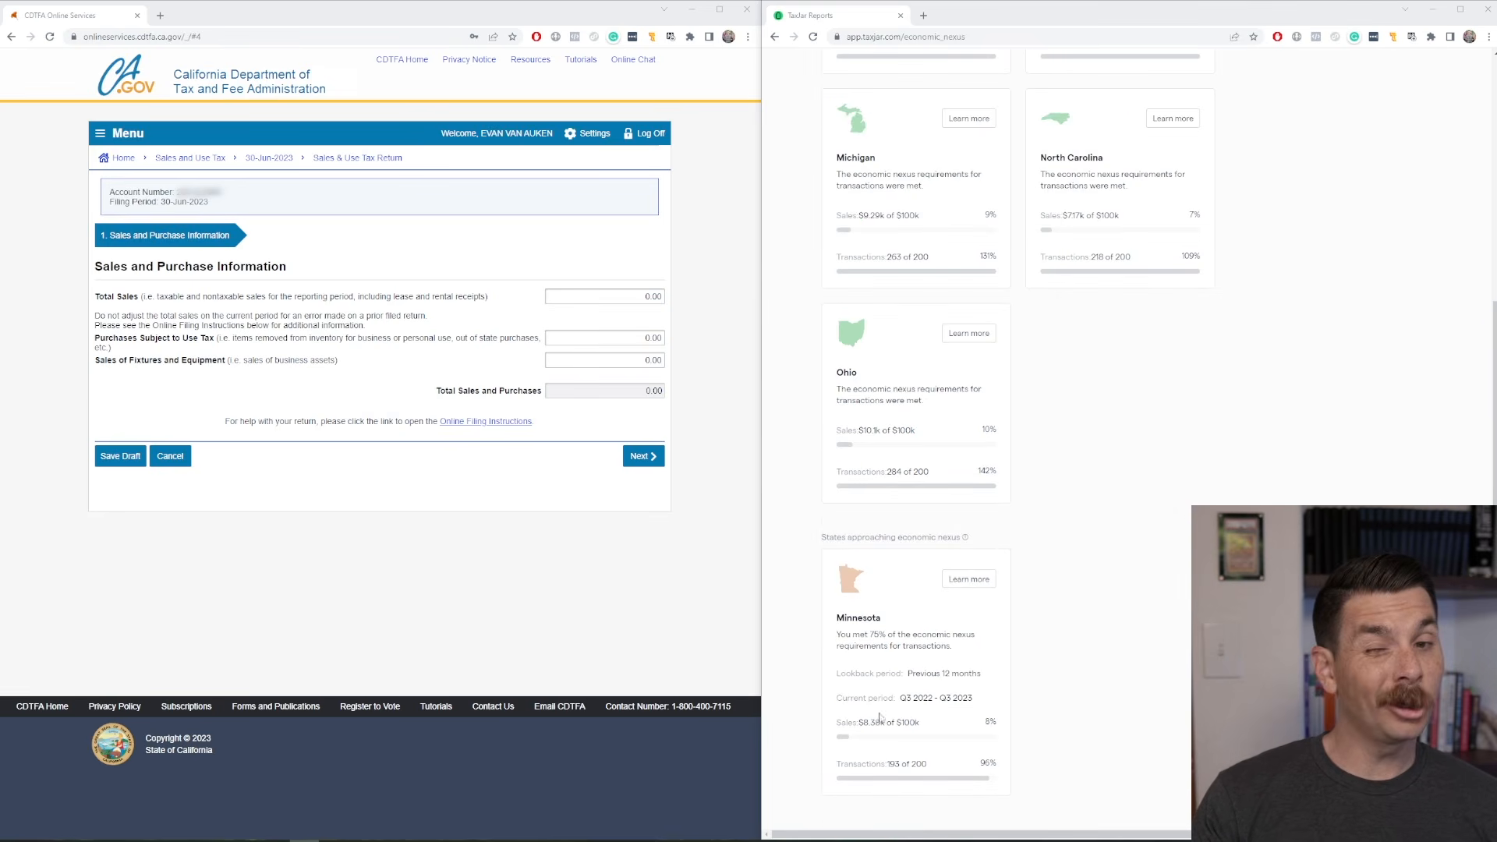
scroll(1036, 624, "up", 3)
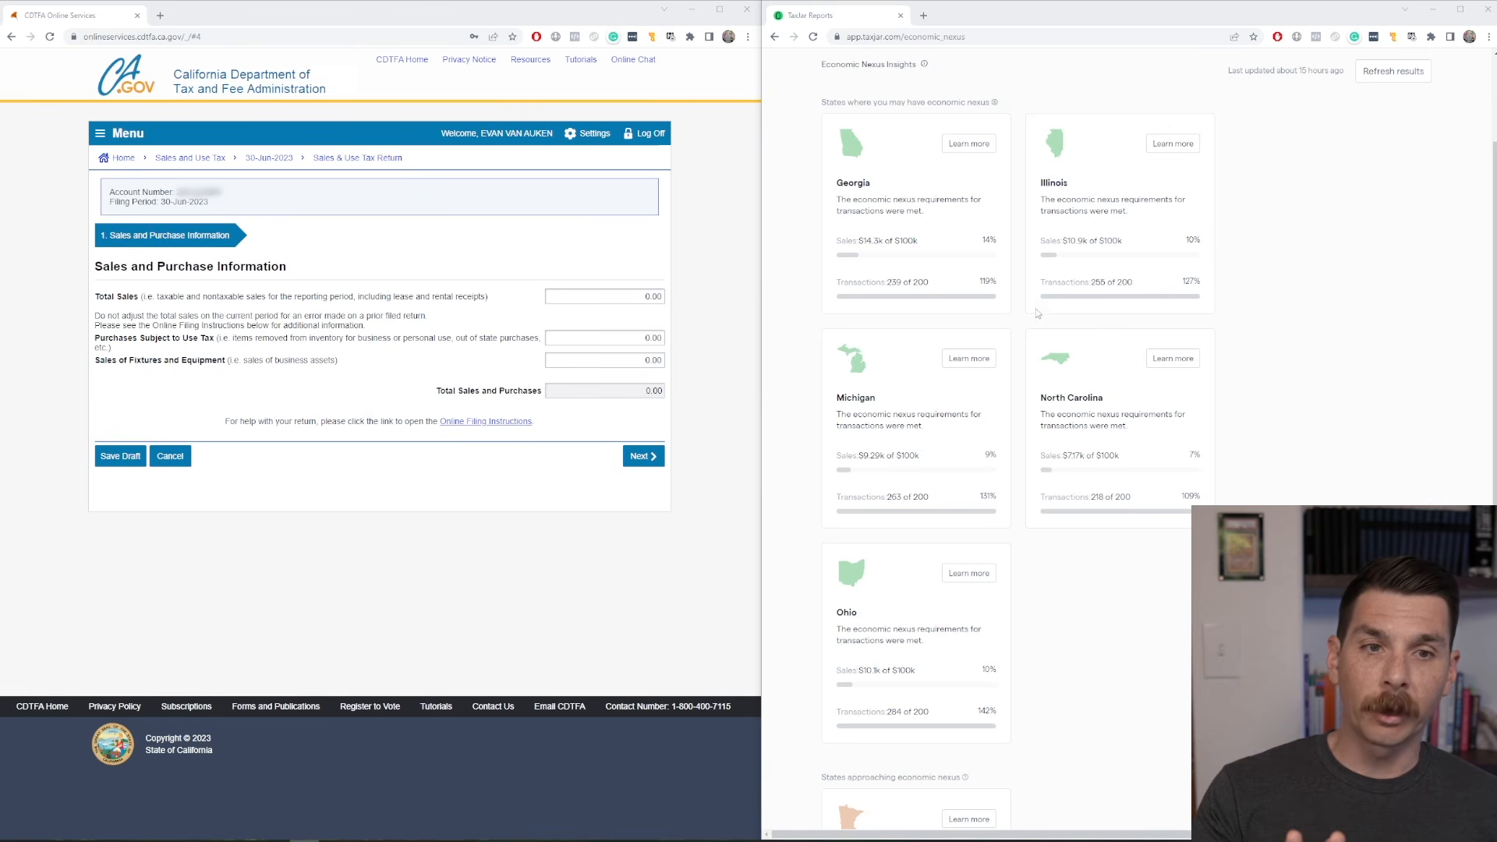
left_click_drag(1098, 241, 1128, 246)
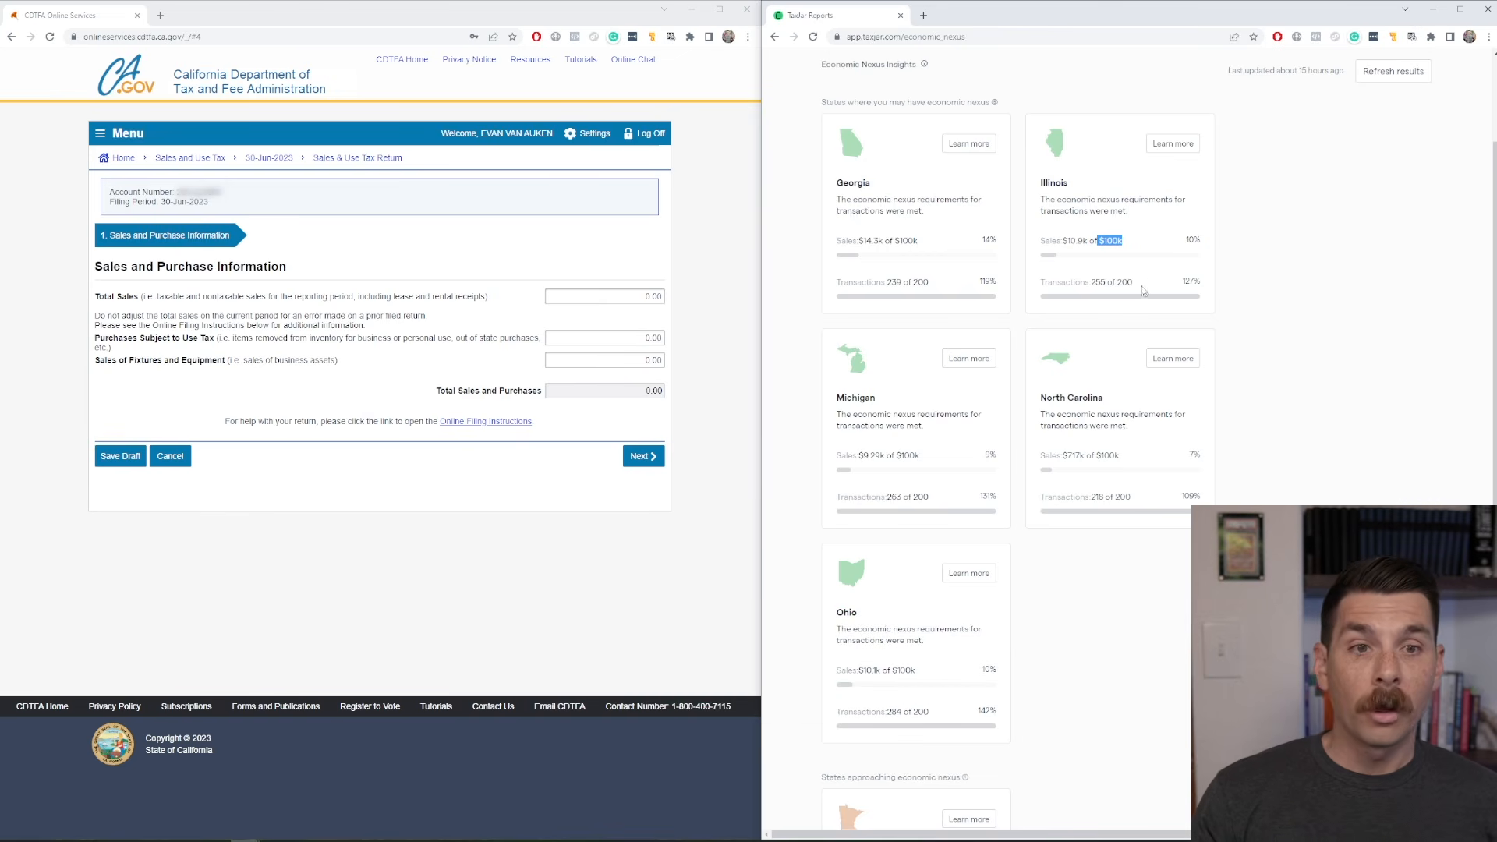
left_click_drag(1132, 282, 1092, 285)
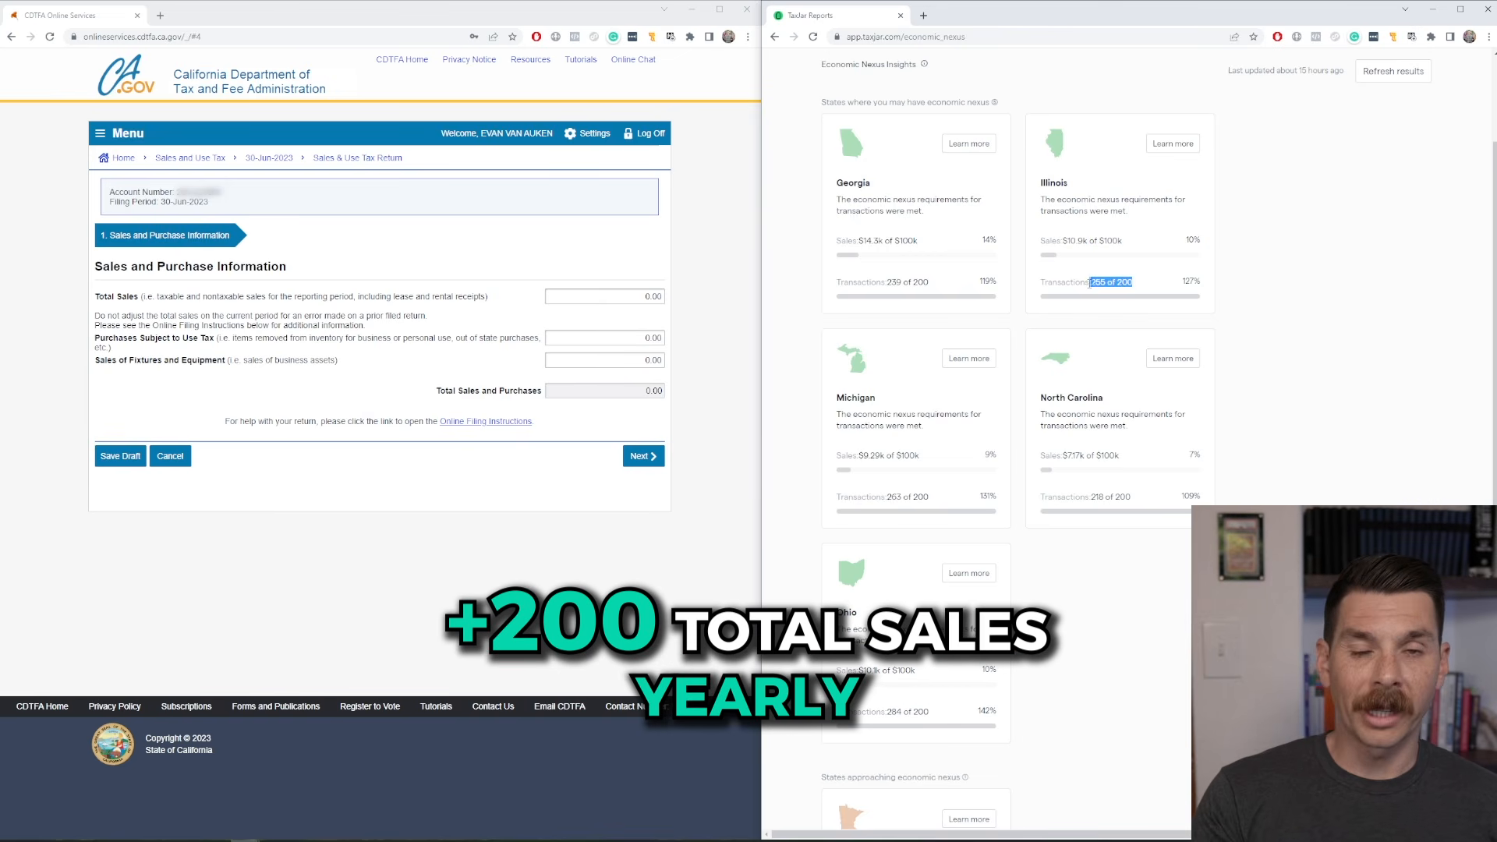
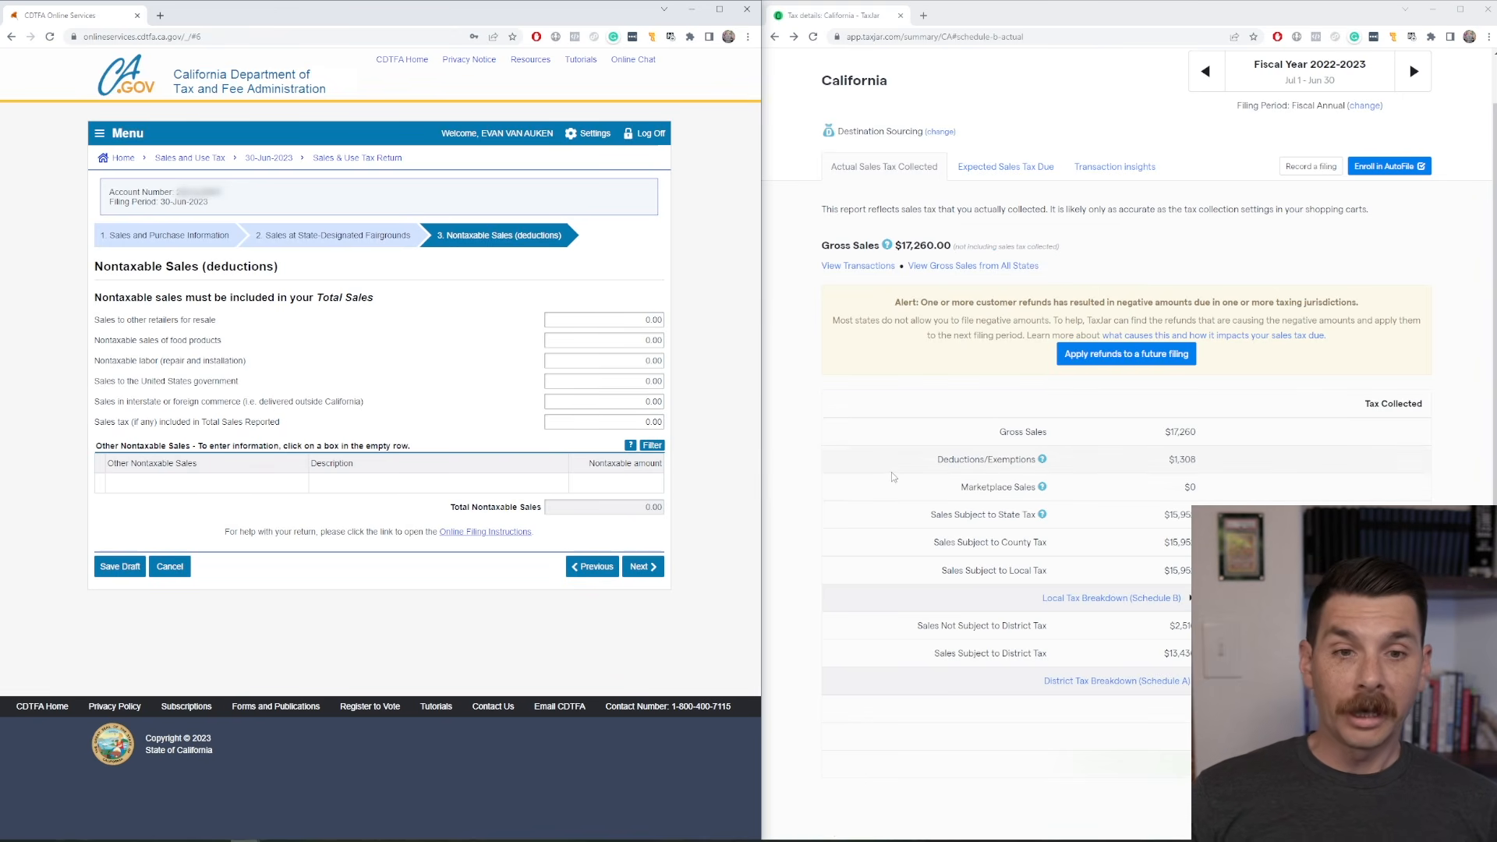
Add a Shipping entry to Other Nontaxable Sales with the description "shipping costs" and a nontaxable amount of 1,032.00.
mouse_move(1041, 461)
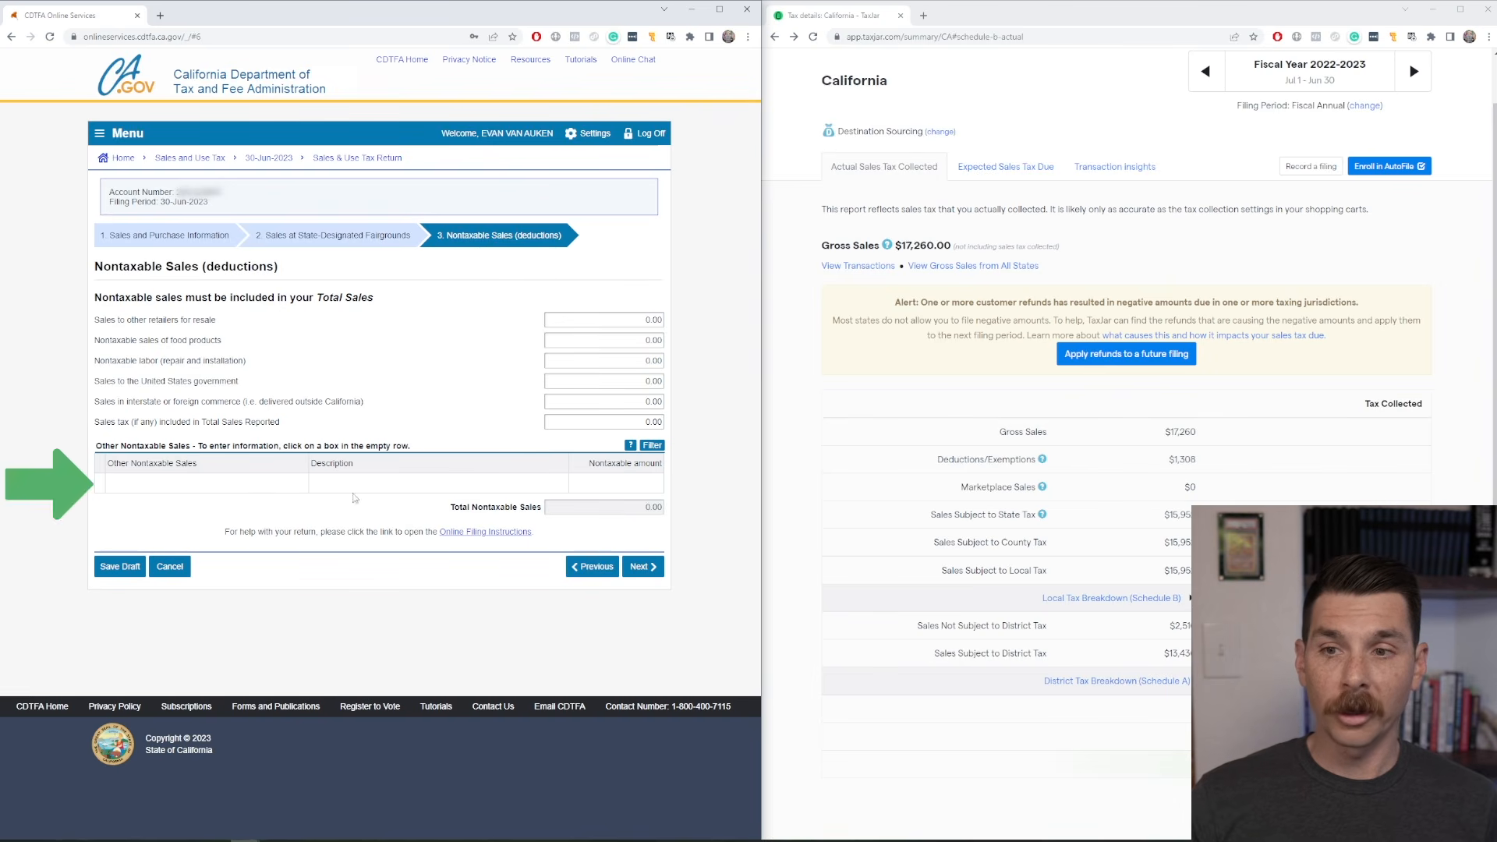
left_click(207, 480)
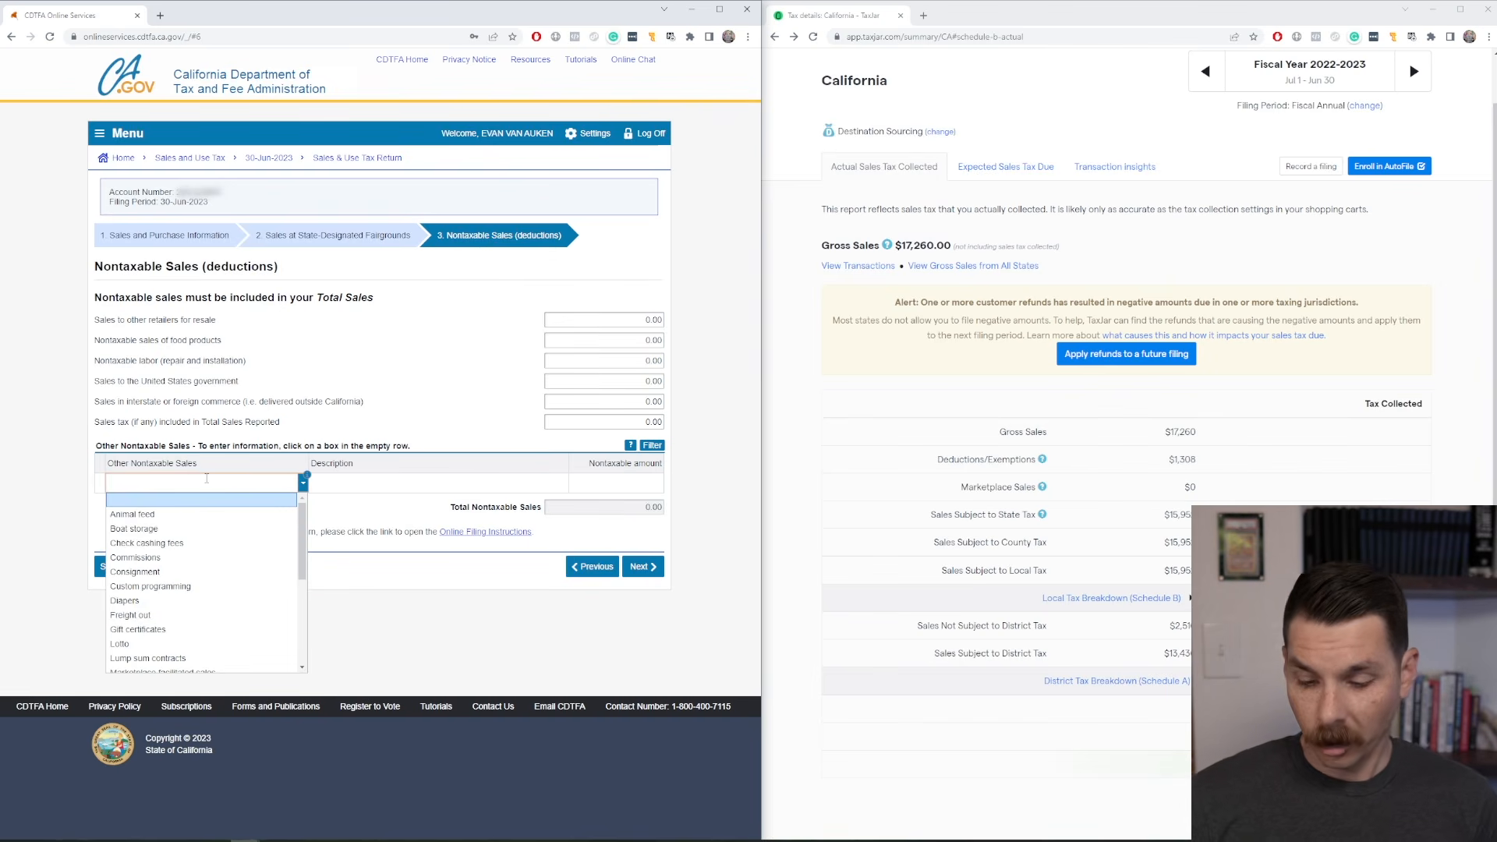
type("shi")
left_click(128, 514)
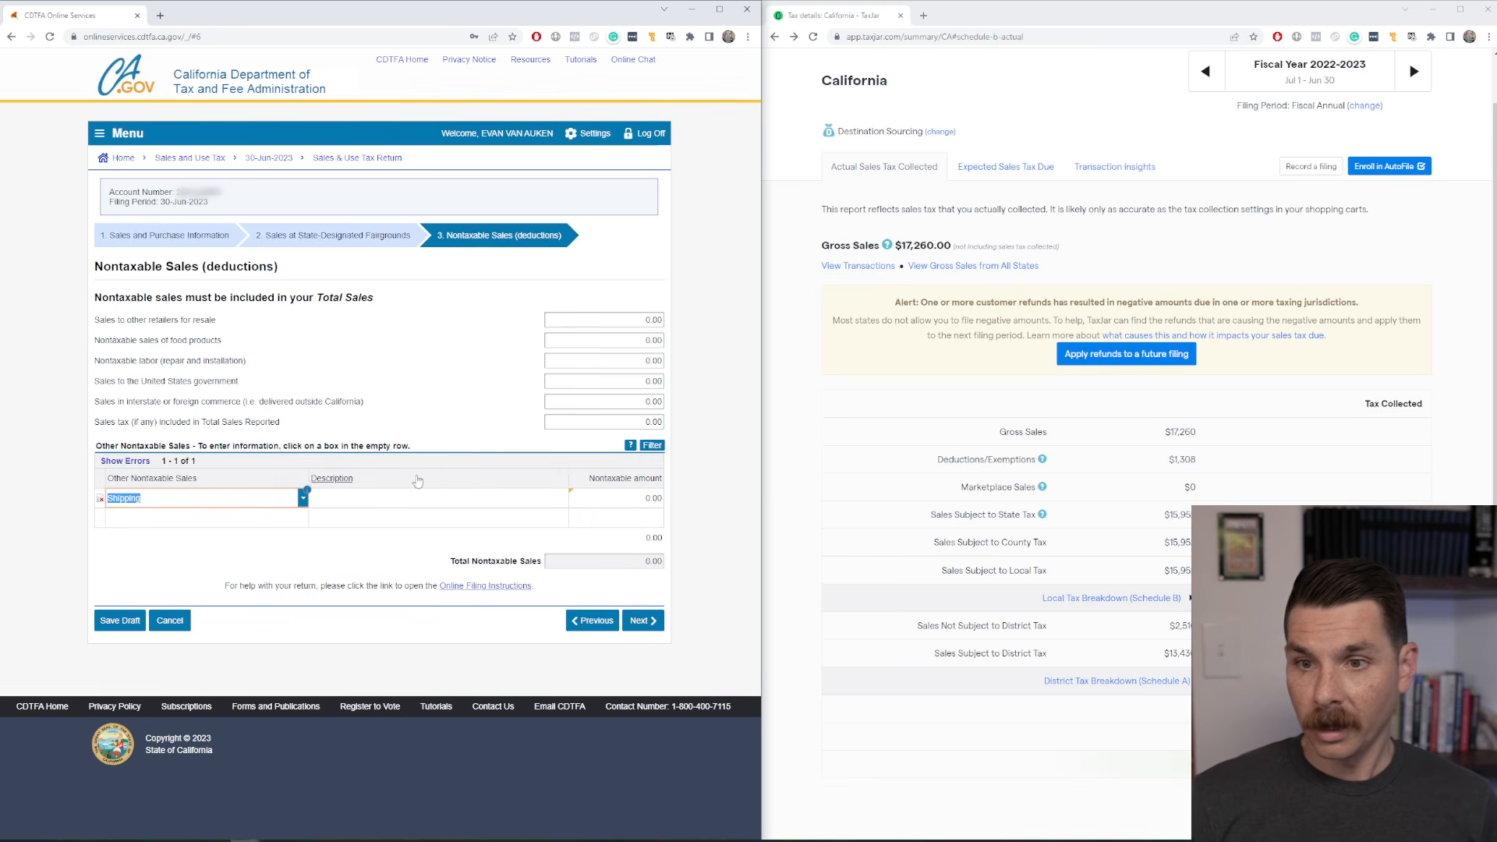
left_click(396, 497)
type("shippin g")
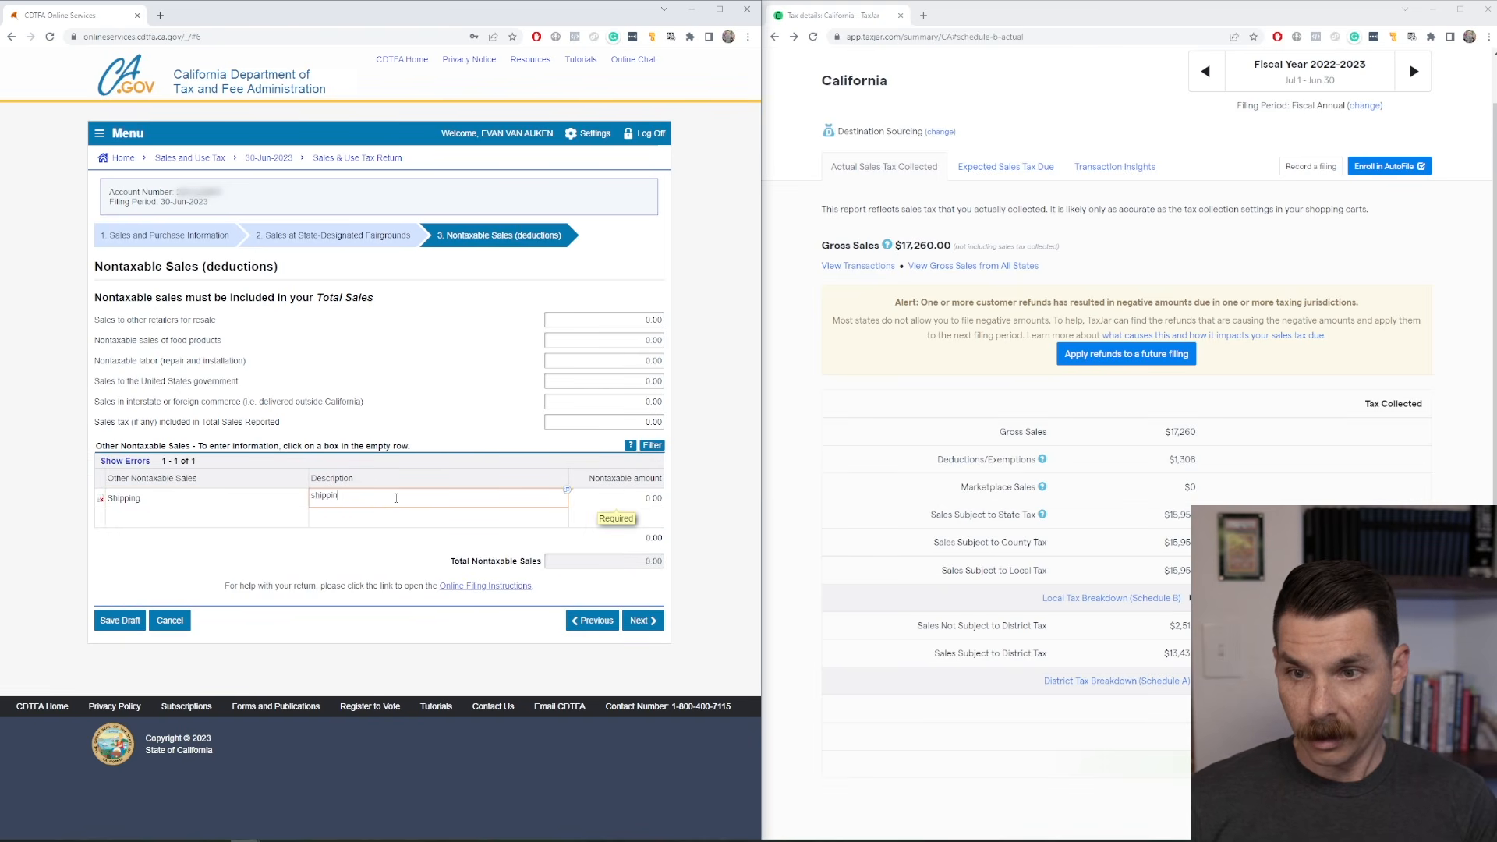
key("Tab")
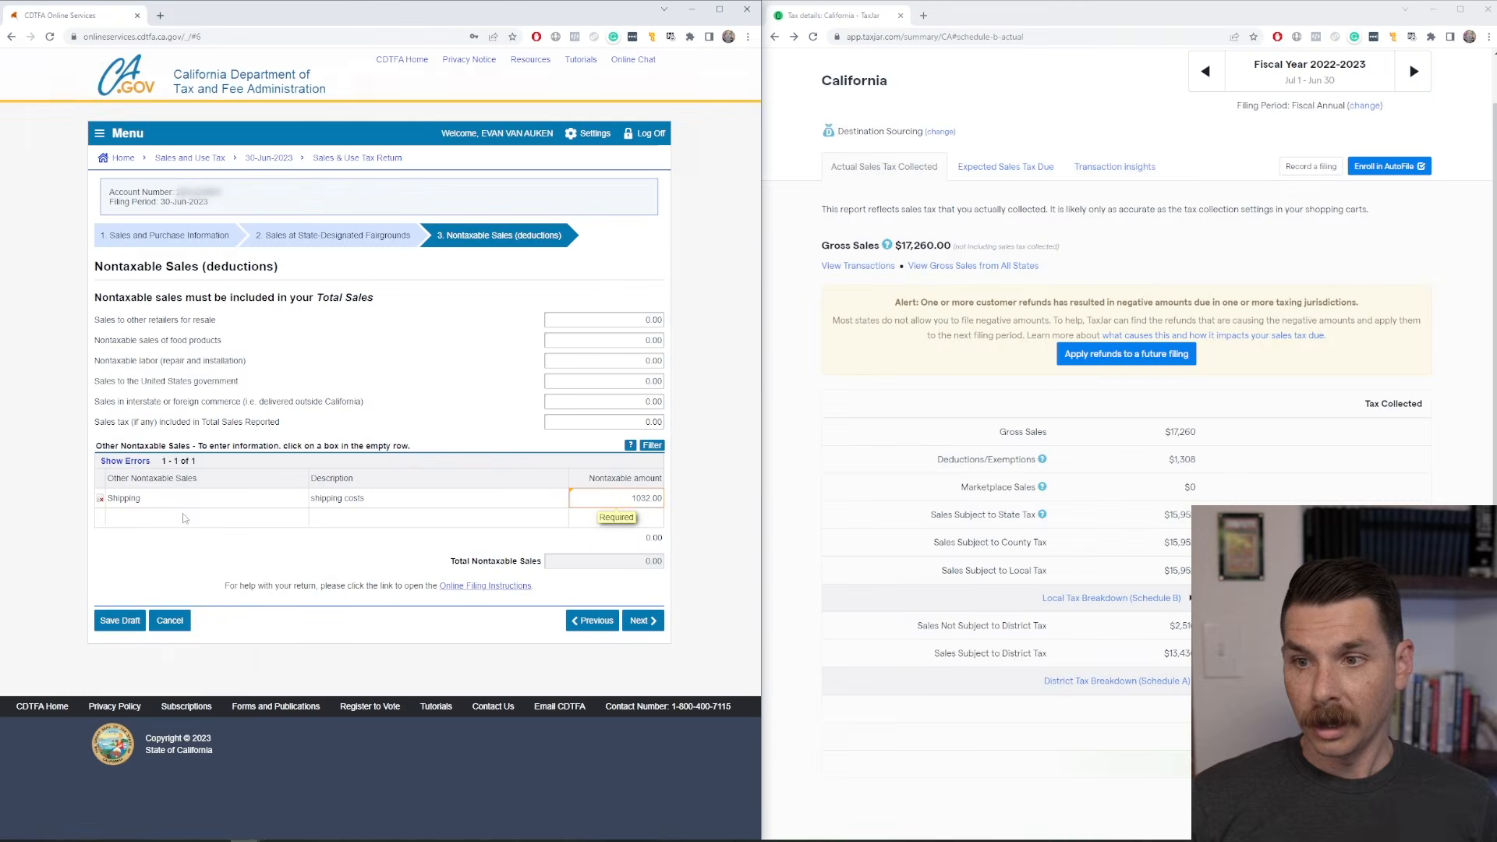
Add an Other nontaxable sales entry described as "returns" with an amount of 168.00 from TaxJar's Deductions/Exemptions details.
left_click(199, 519)
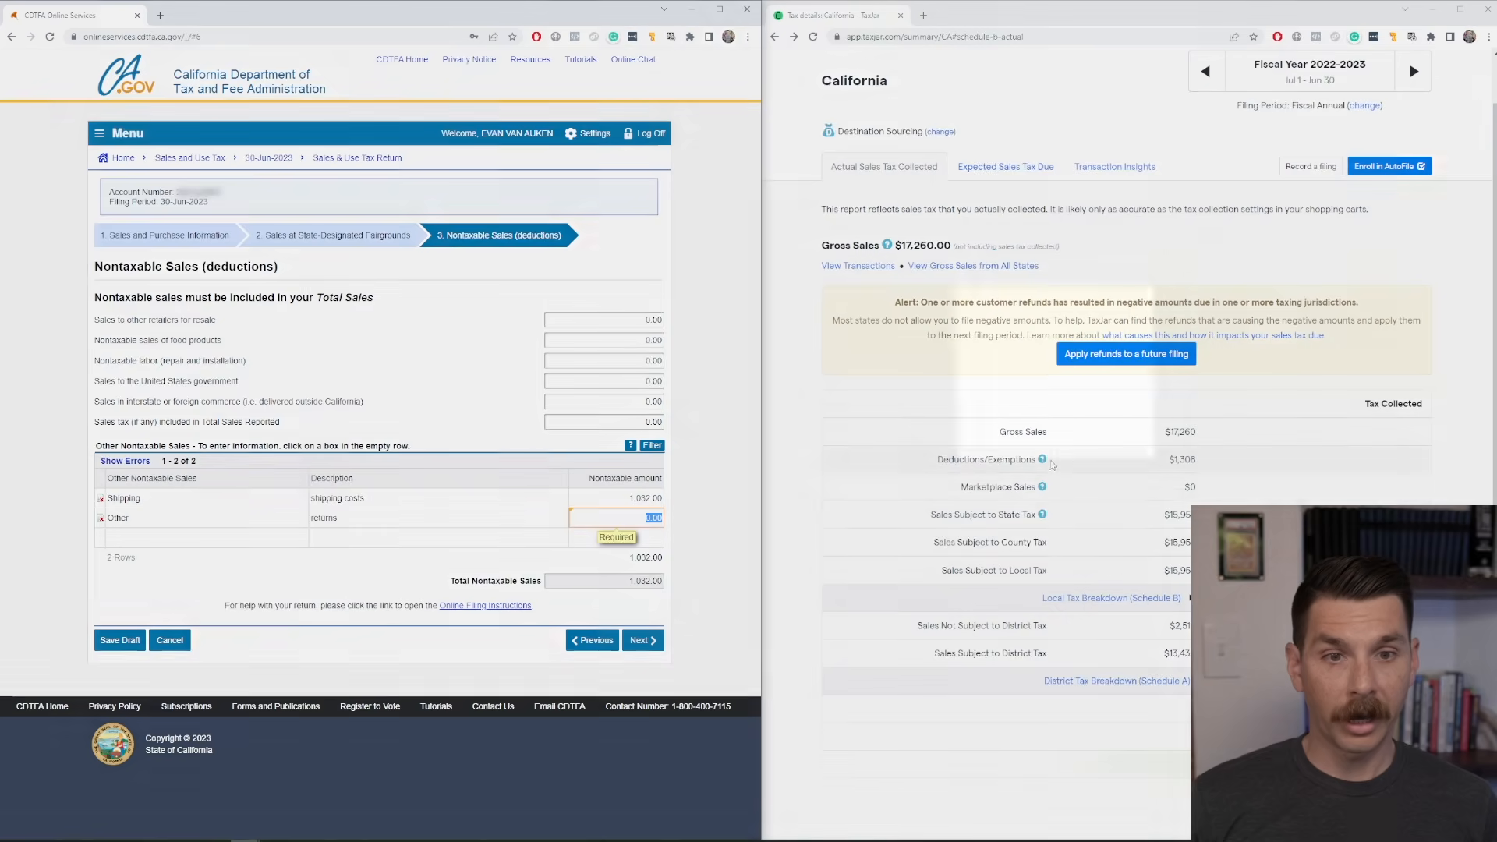
mouse_move(1042, 461)
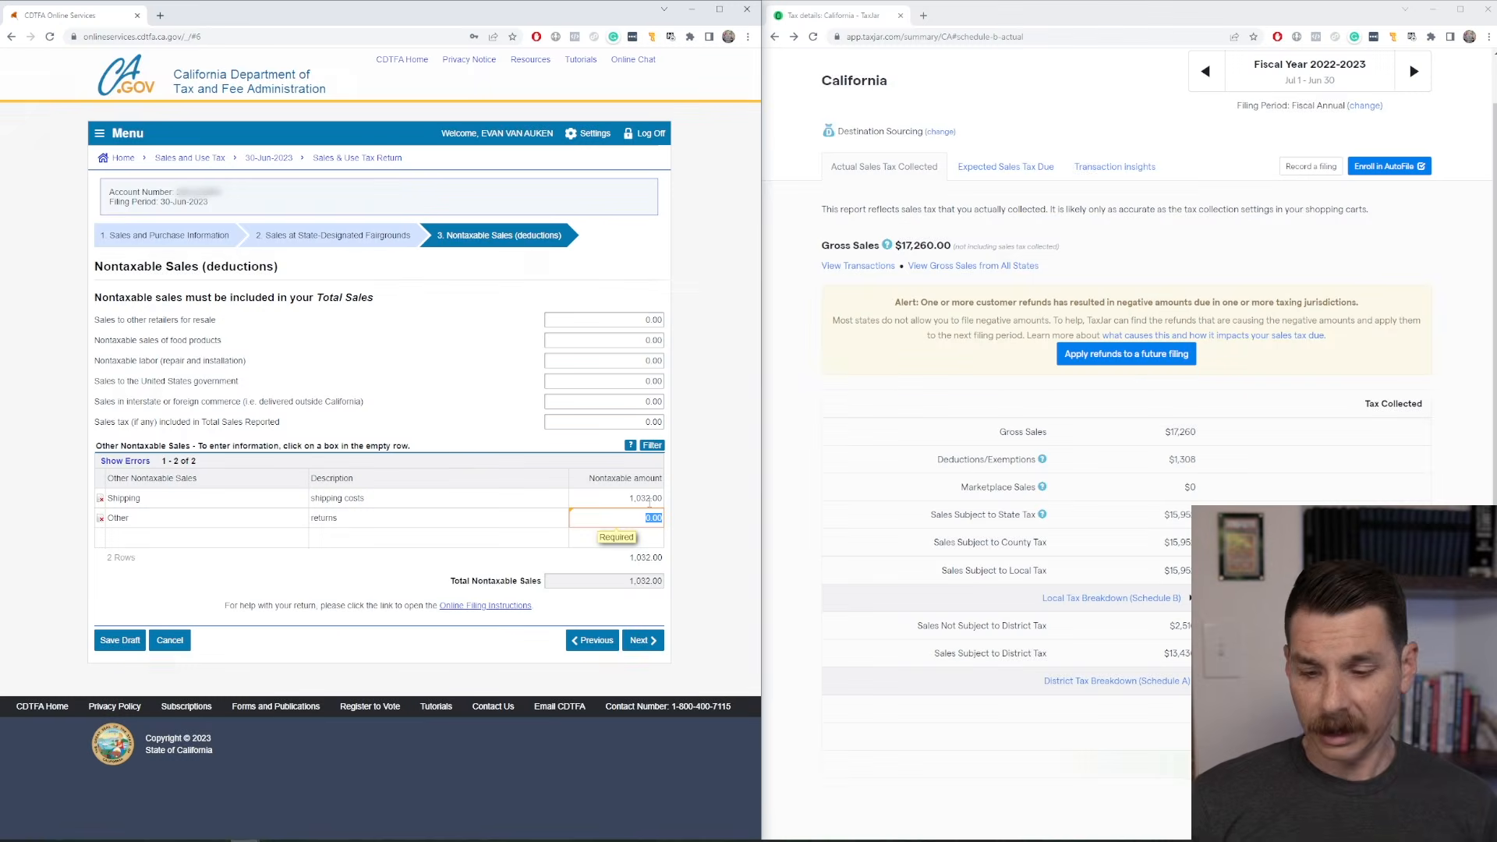
type("168.00")
Add an Other nontaxable sales entry described as "presumed exempt" for 108.00 and continue to Schedule A.
left_click(179, 537)
type("other")
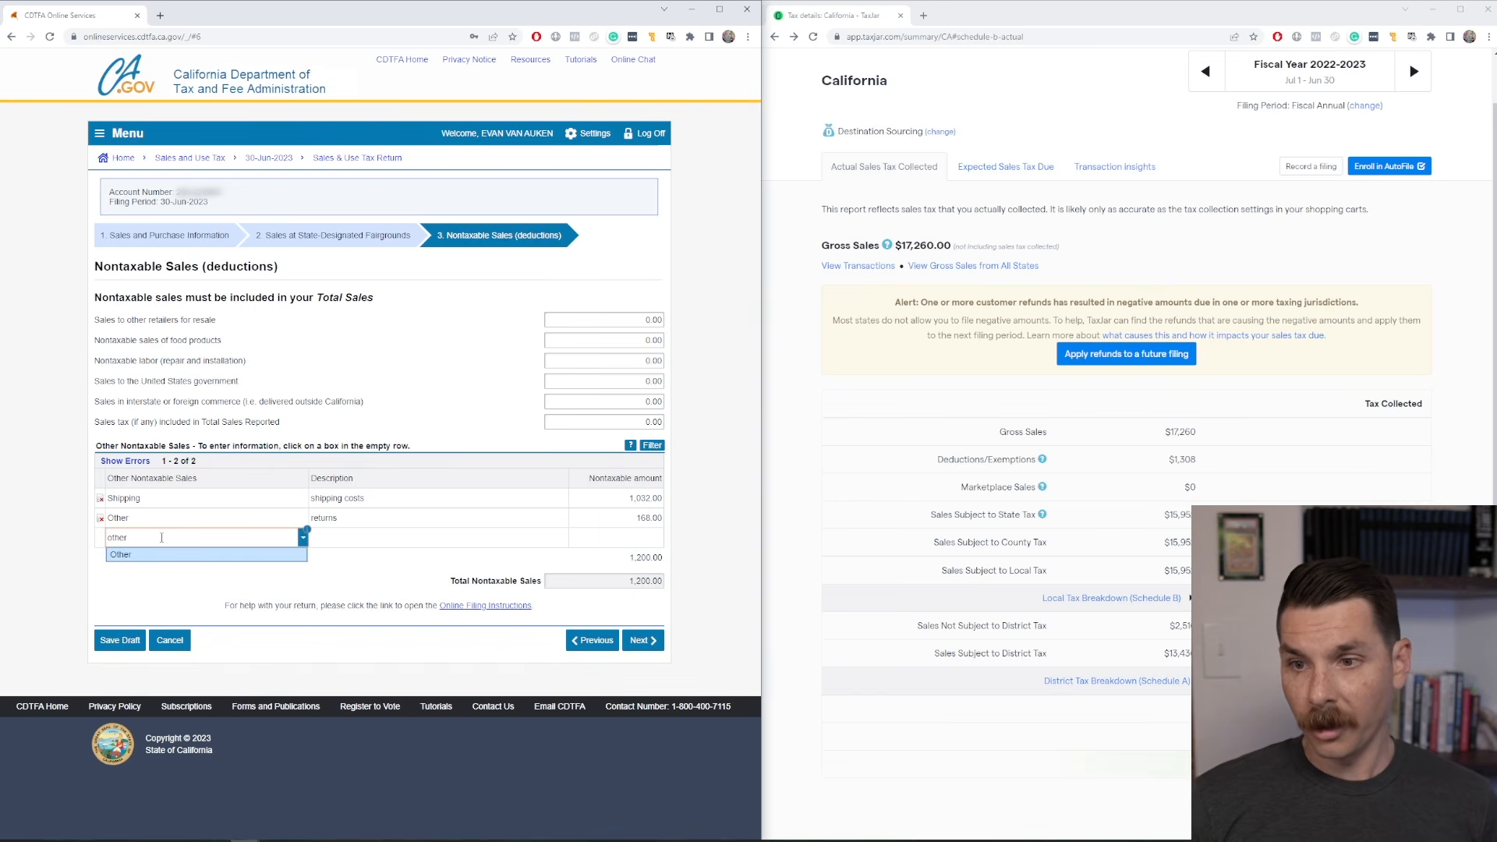
left_click(174, 554)
key("Tab")
type("presumed")
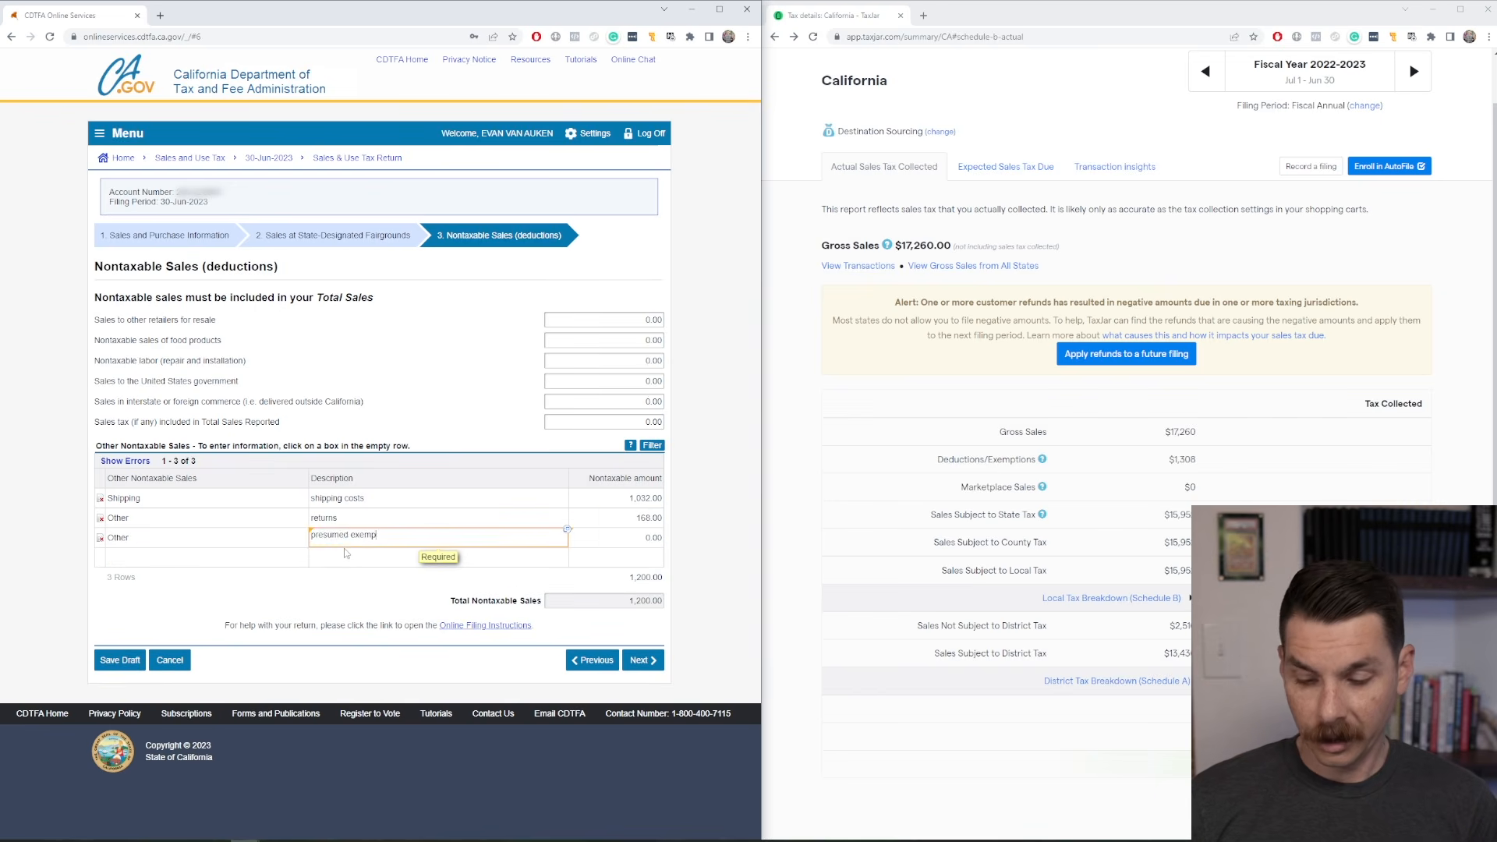
mouse_move(1043, 461)
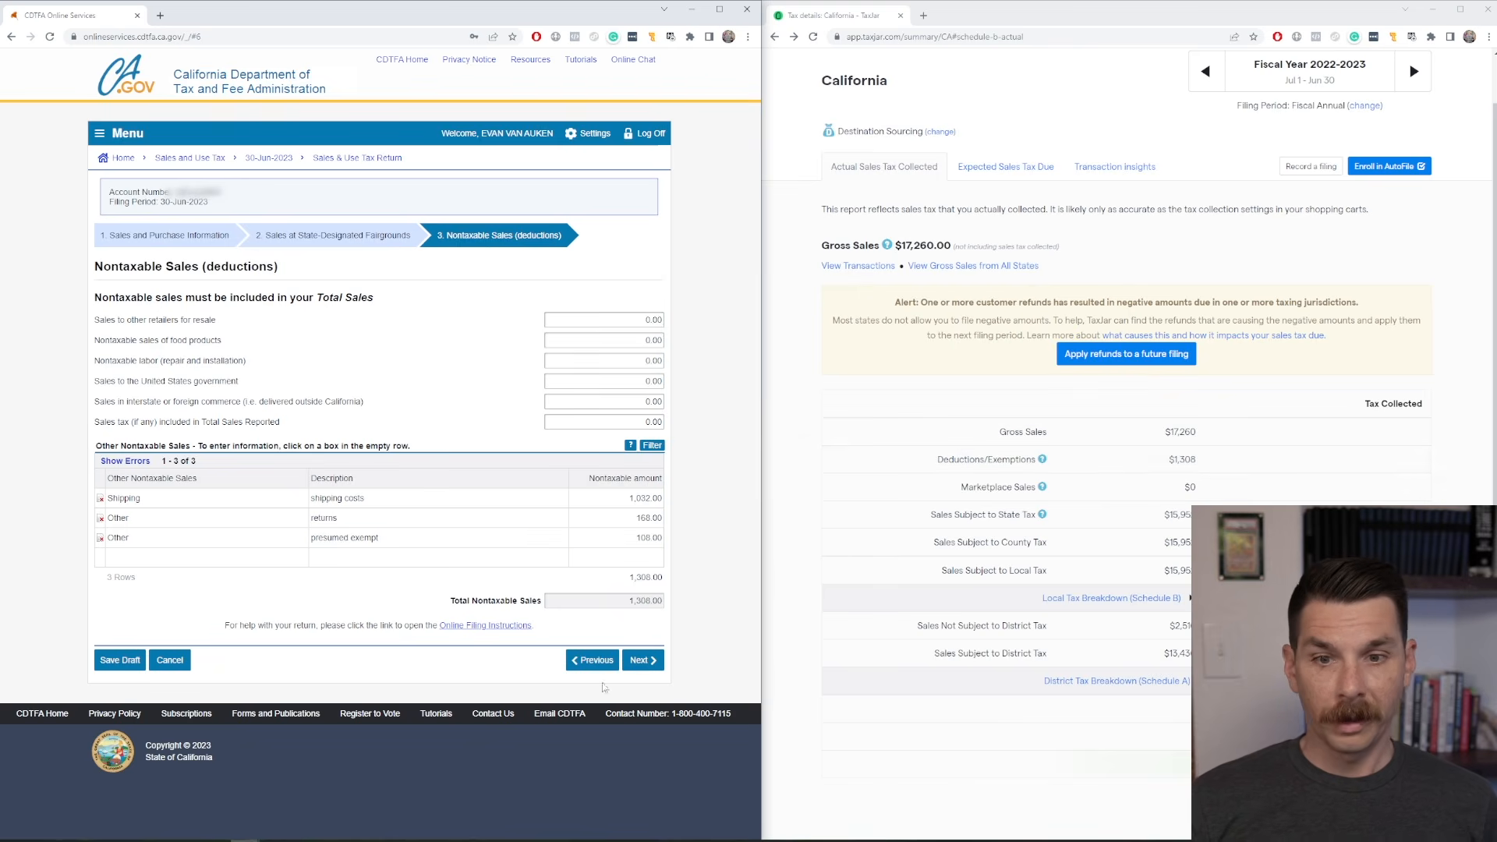
left_click(640, 660)
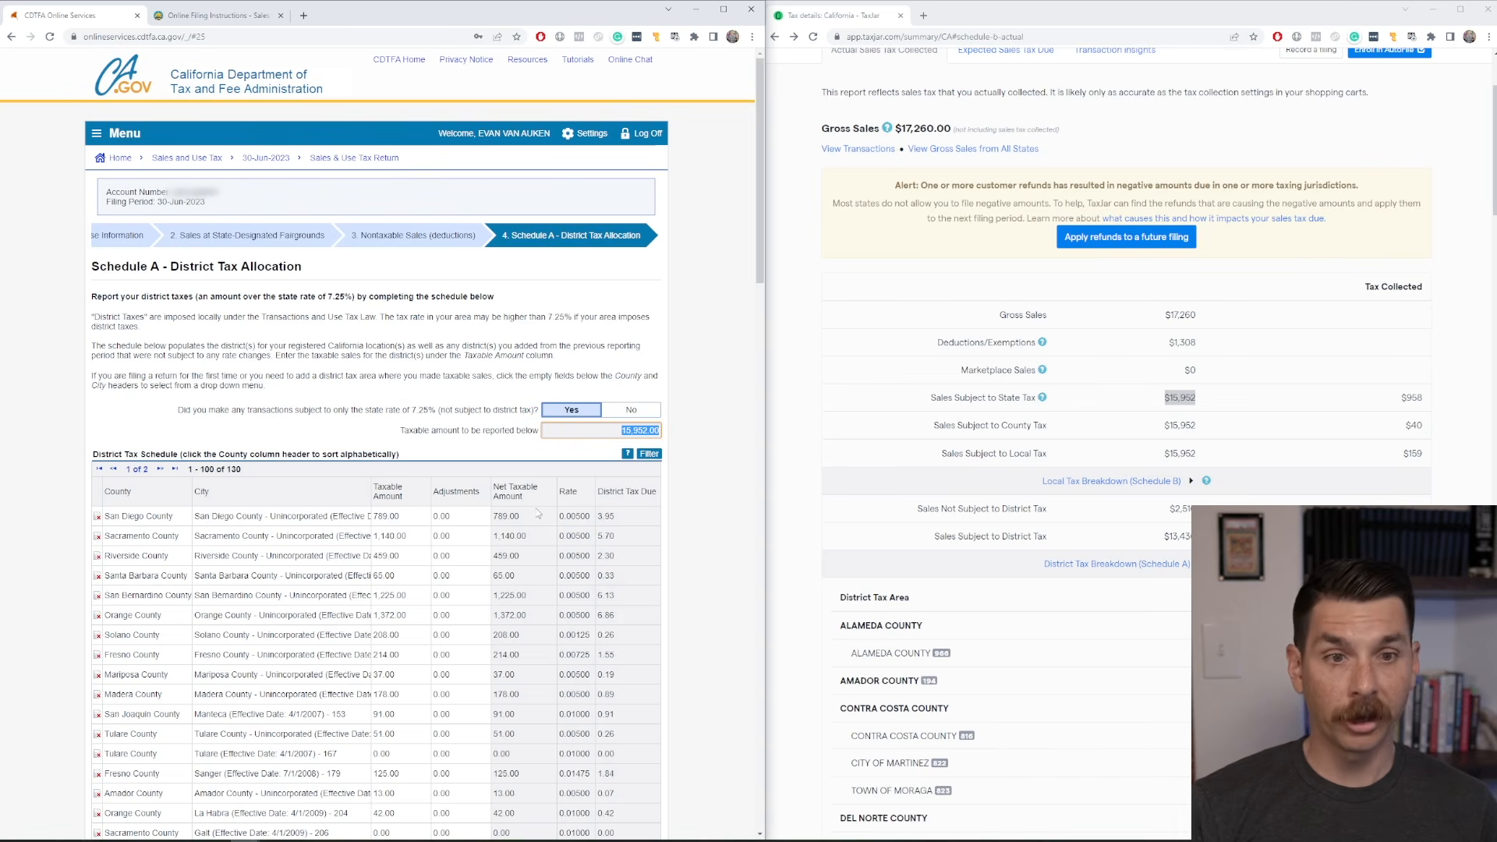
Review Schedule A's question on transactions subject only to the 7.25% state rate and compare its amount with TaxJar's Sales Not Subject to District Tax.
left_click(682, 488)
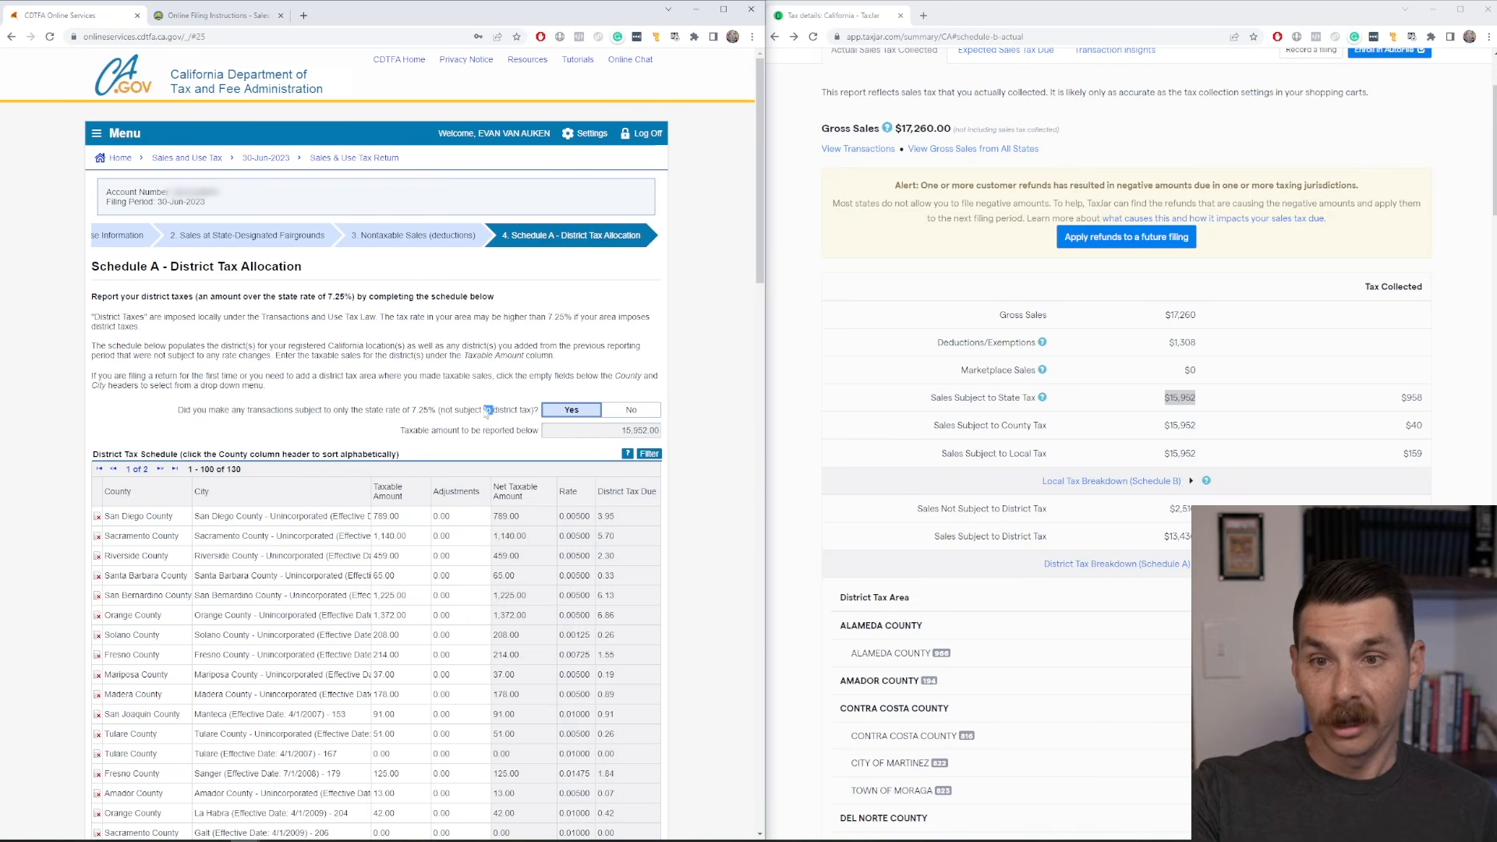
triple_click(578, 421)
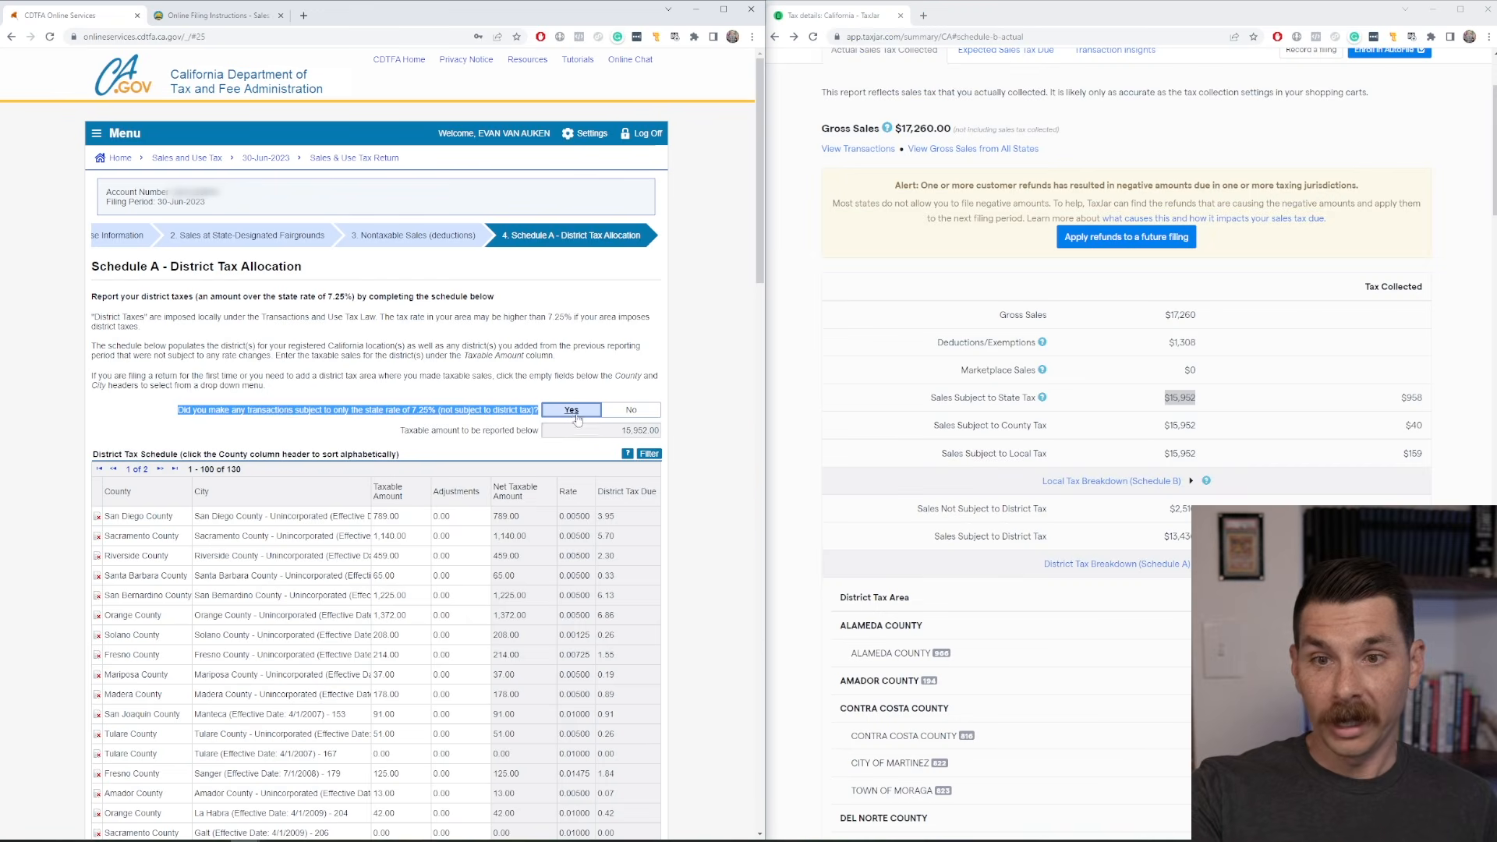
scroll(711, 452, "down", 3)
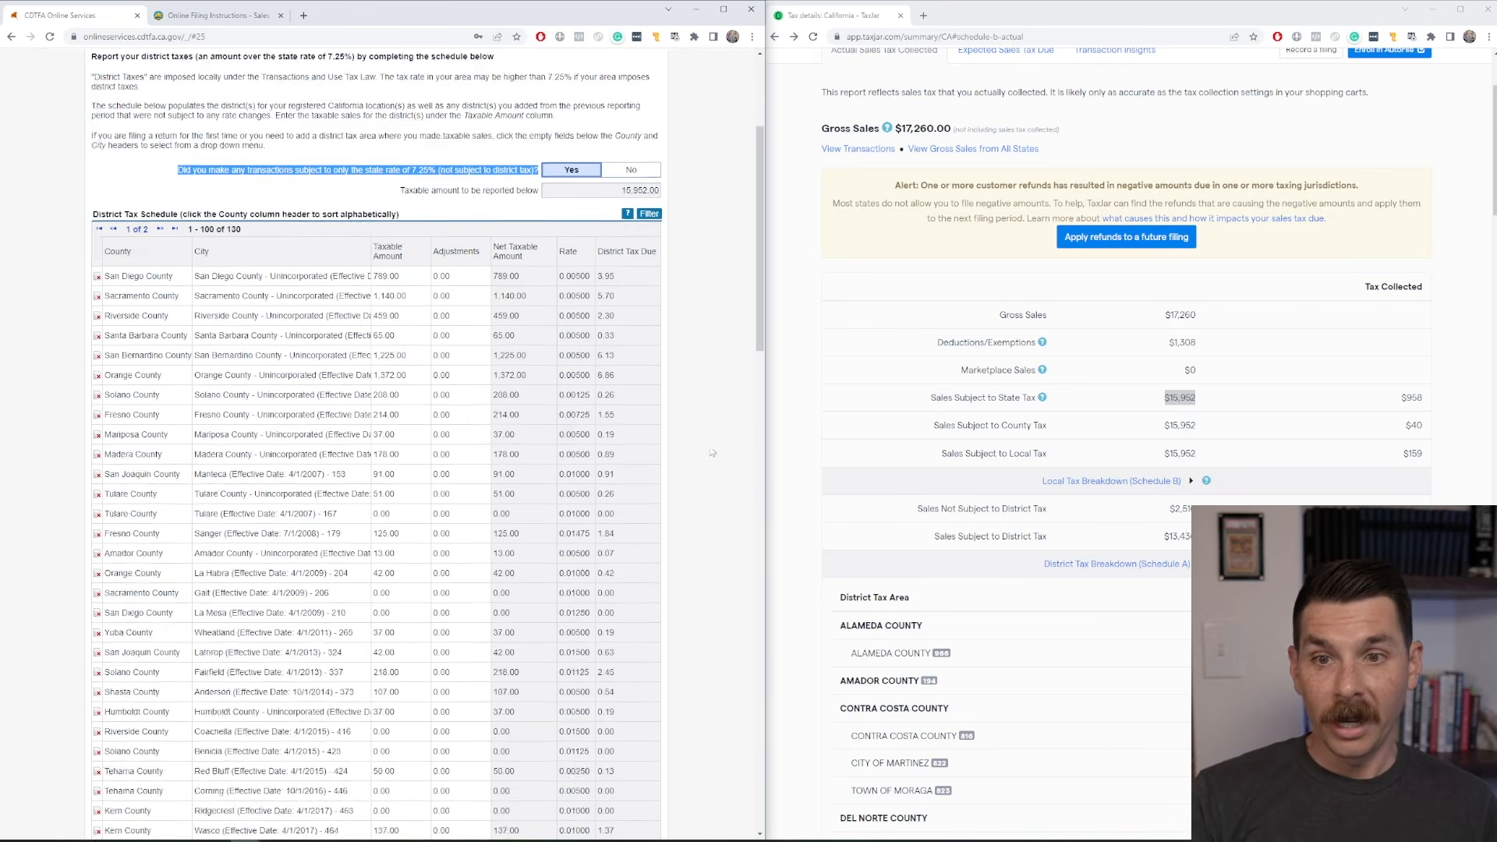
scroll(711, 452, "down", 20)
double_click(643, 637)
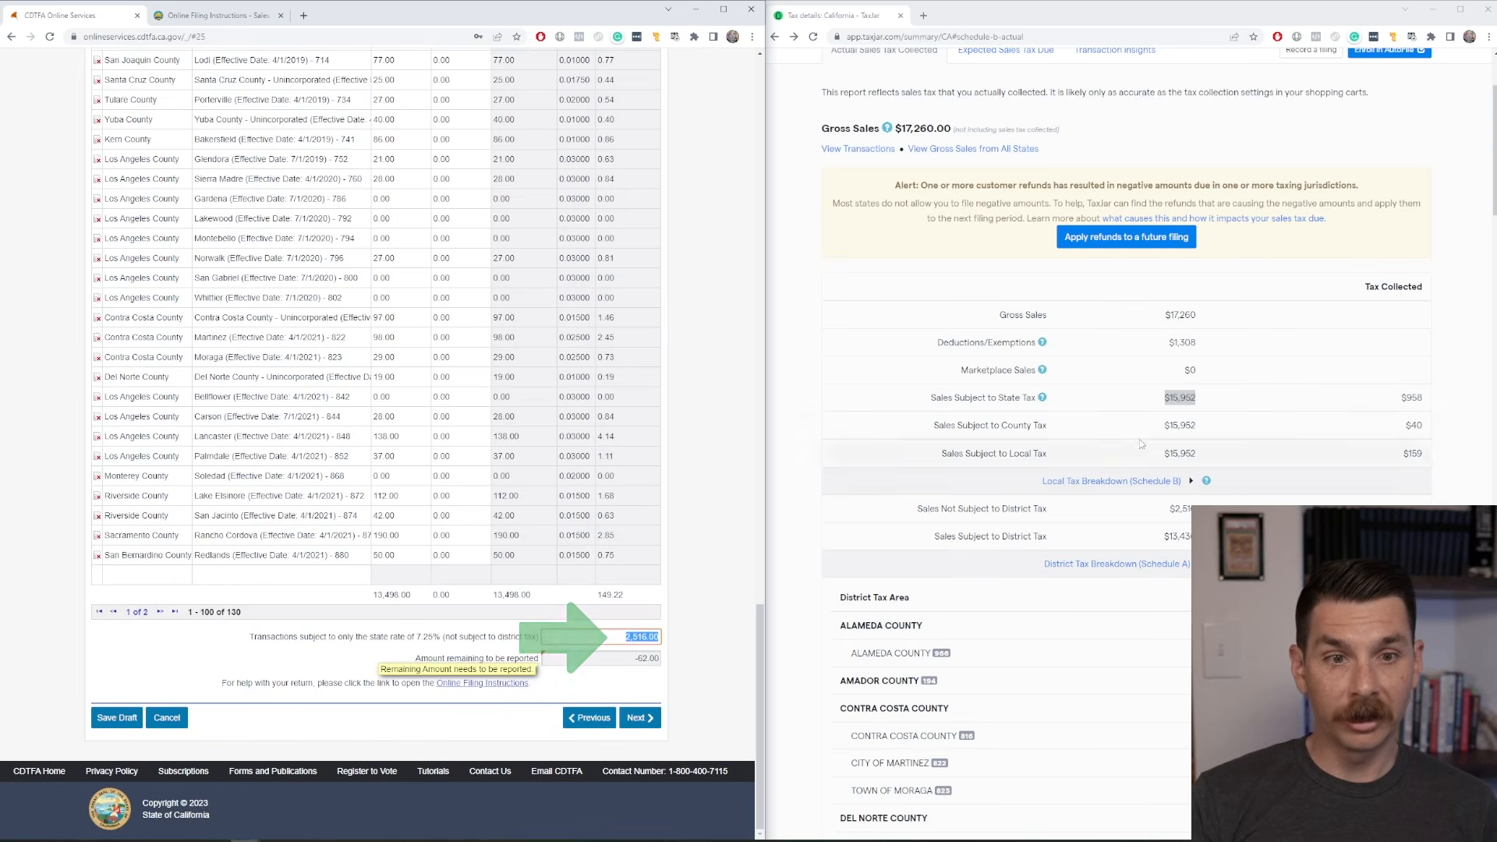
double_click(1183, 509)
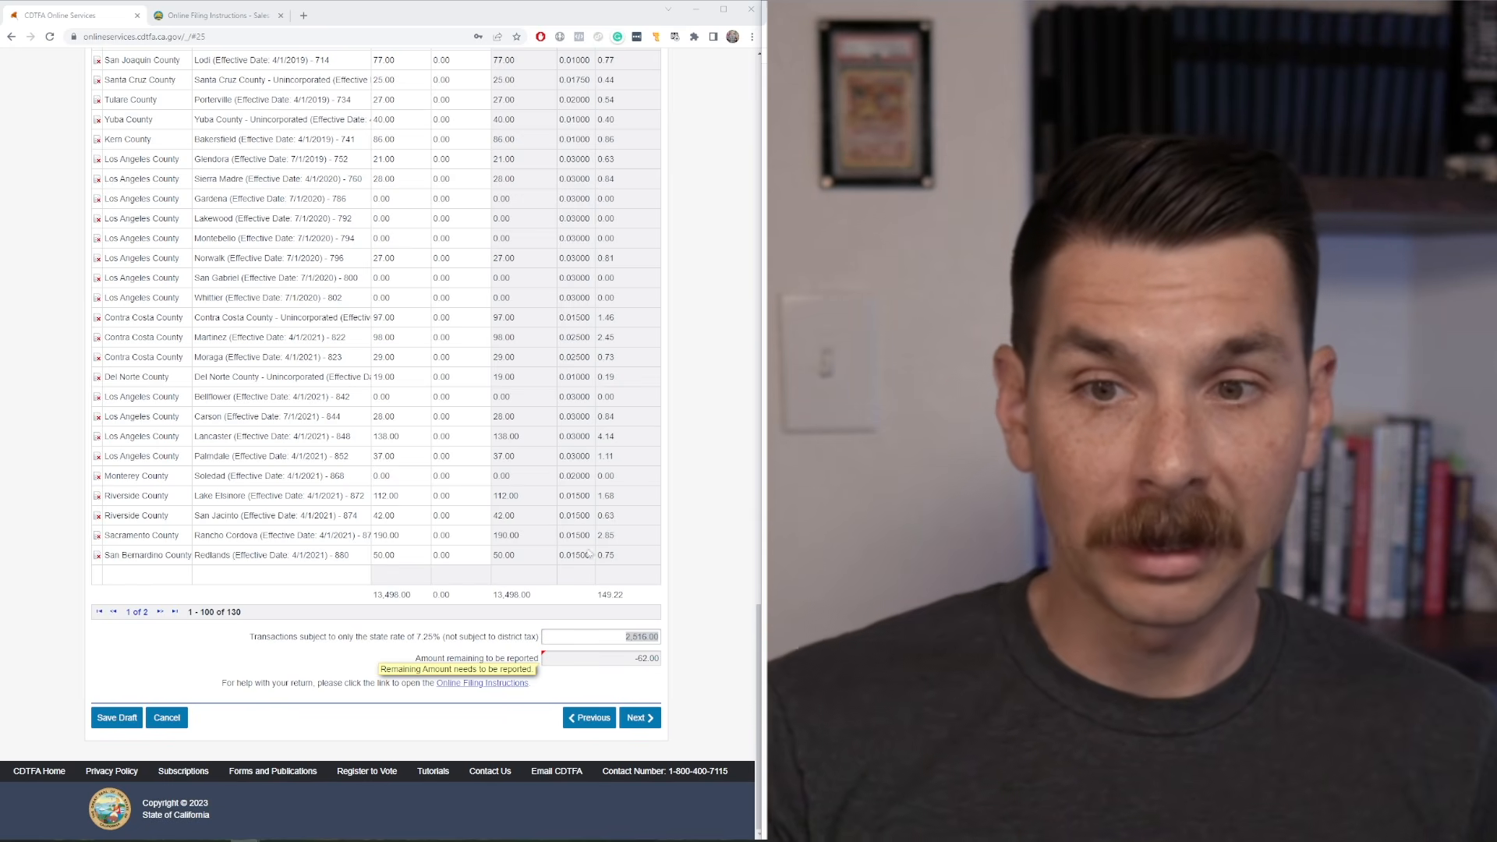
Examine the district tax rates in the Schedule A table against the 7.25% state rate named in the question above it.
scroll(584, 509, "up", 10)
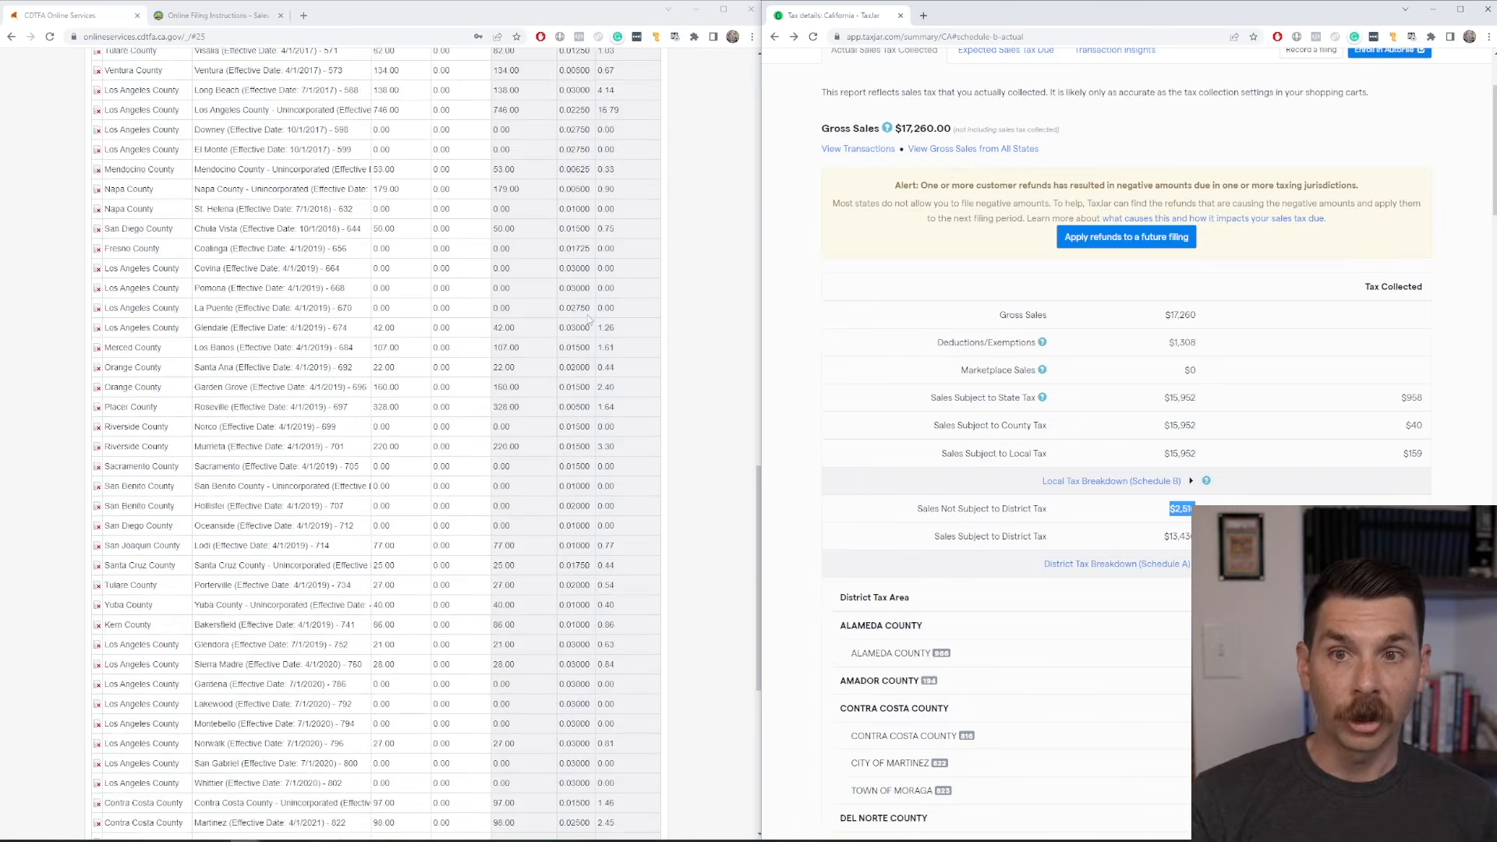
scroll(587, 300, "up", 15)
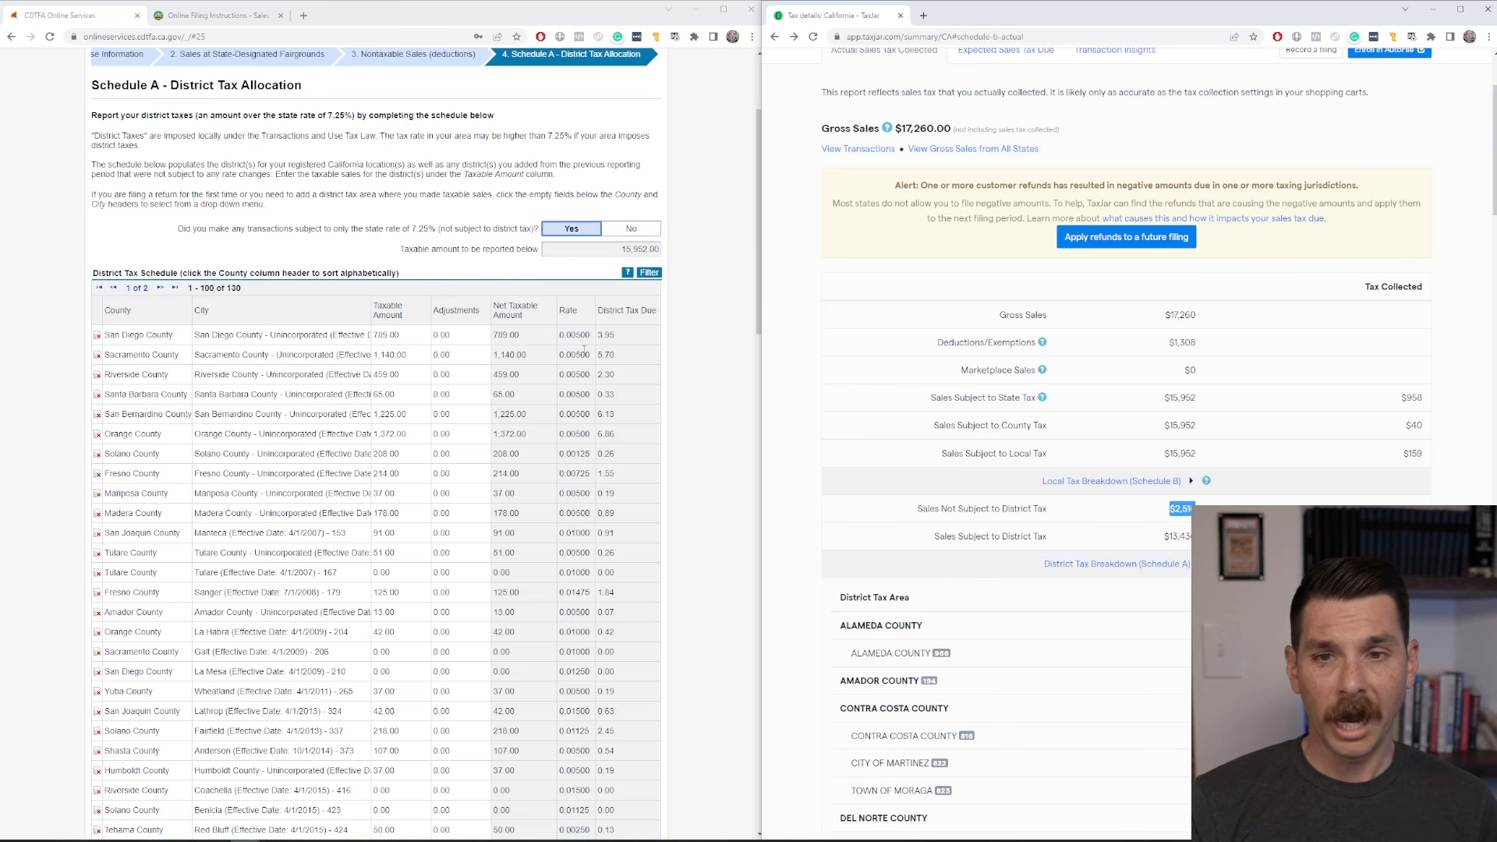
scroll(583, 388, "down", 2)
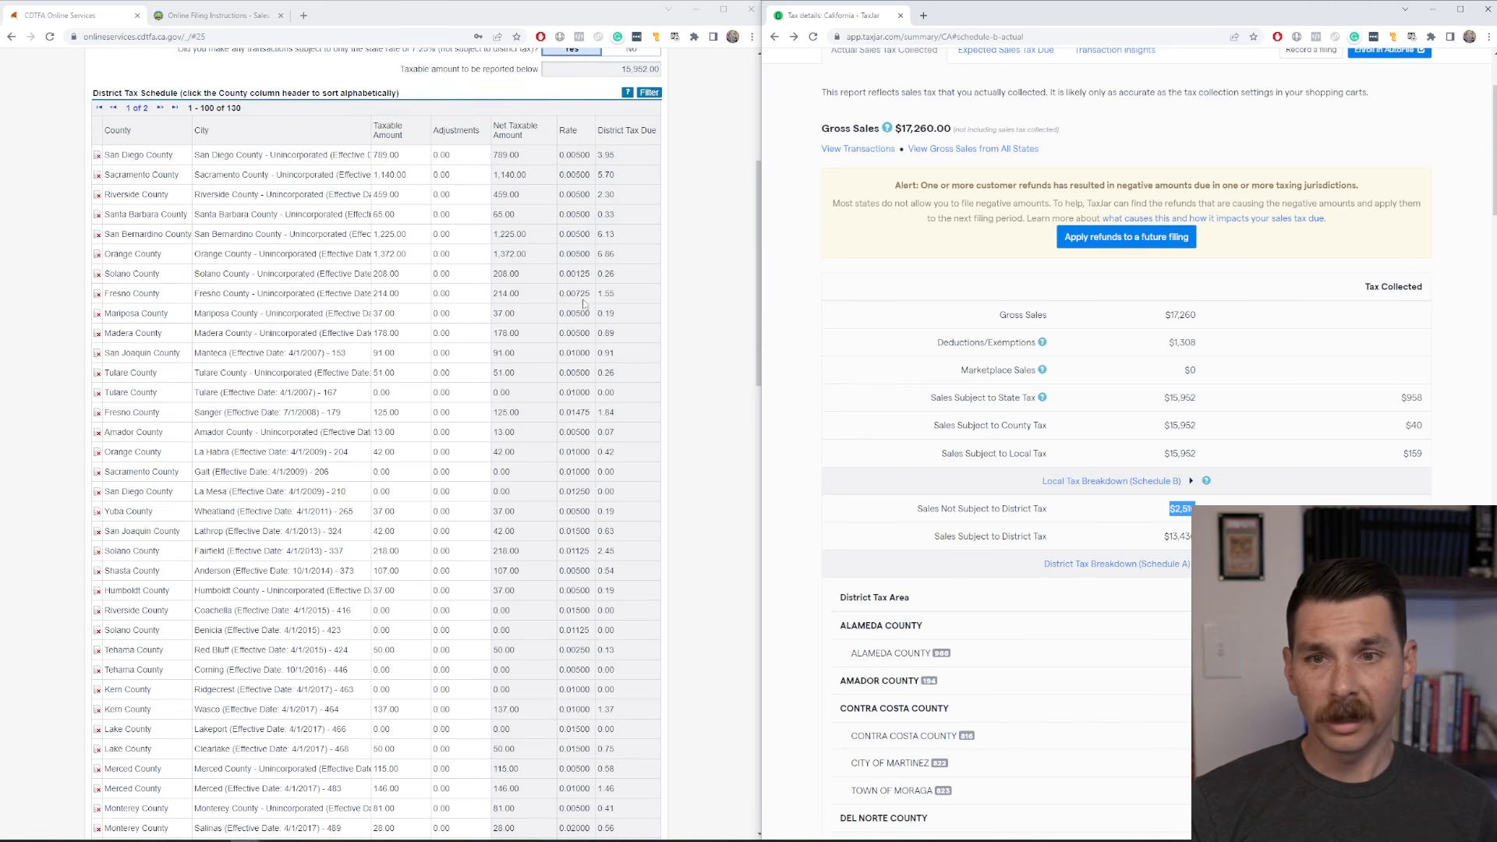
scroll(549, 259, "up", 4)
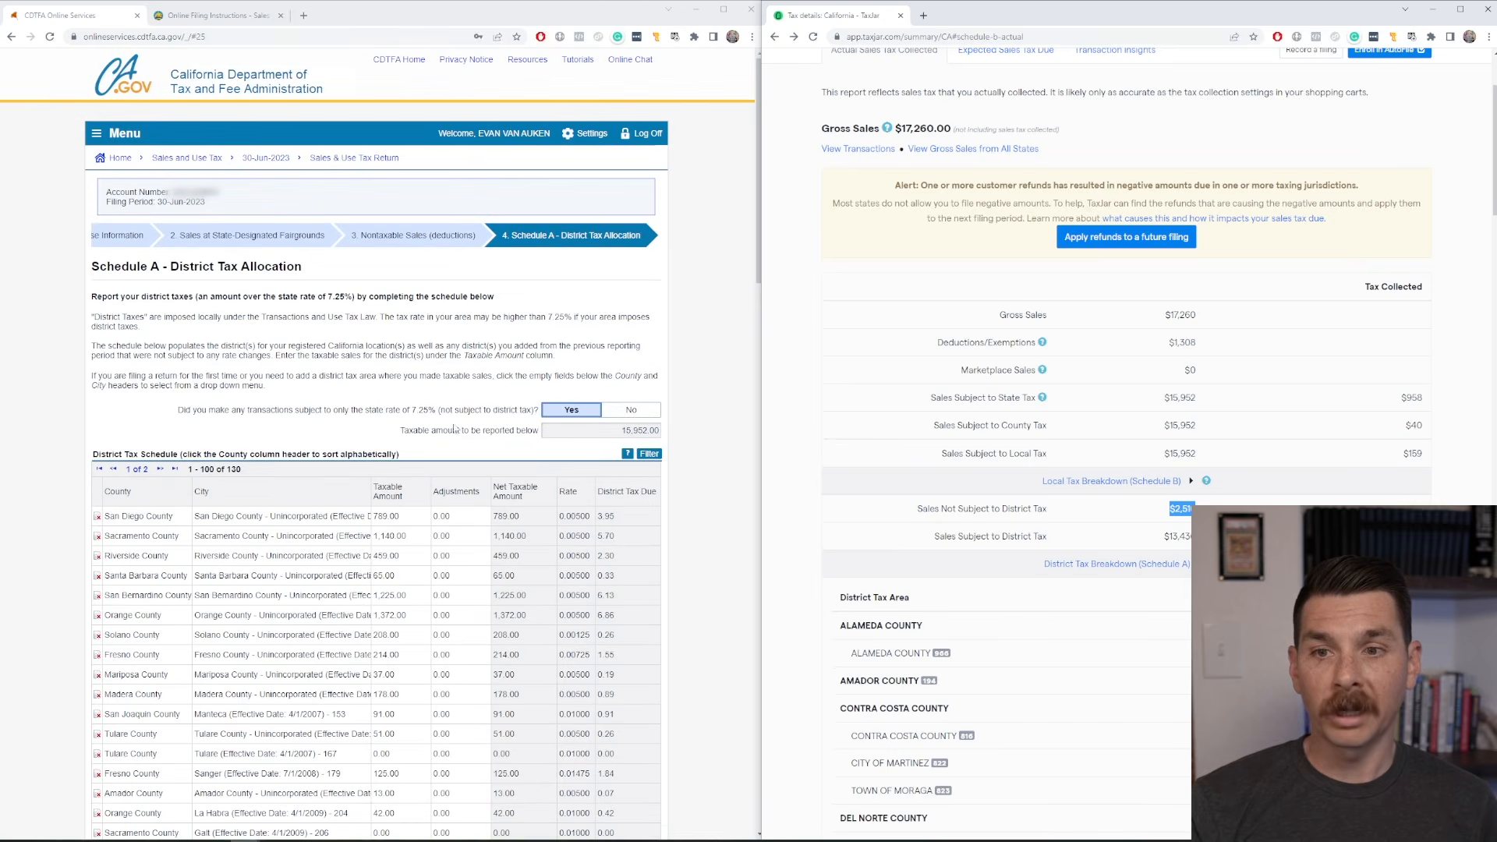
left_click_drag(411, 410, 440, 411)
scroll(573, 574, "down", 3)
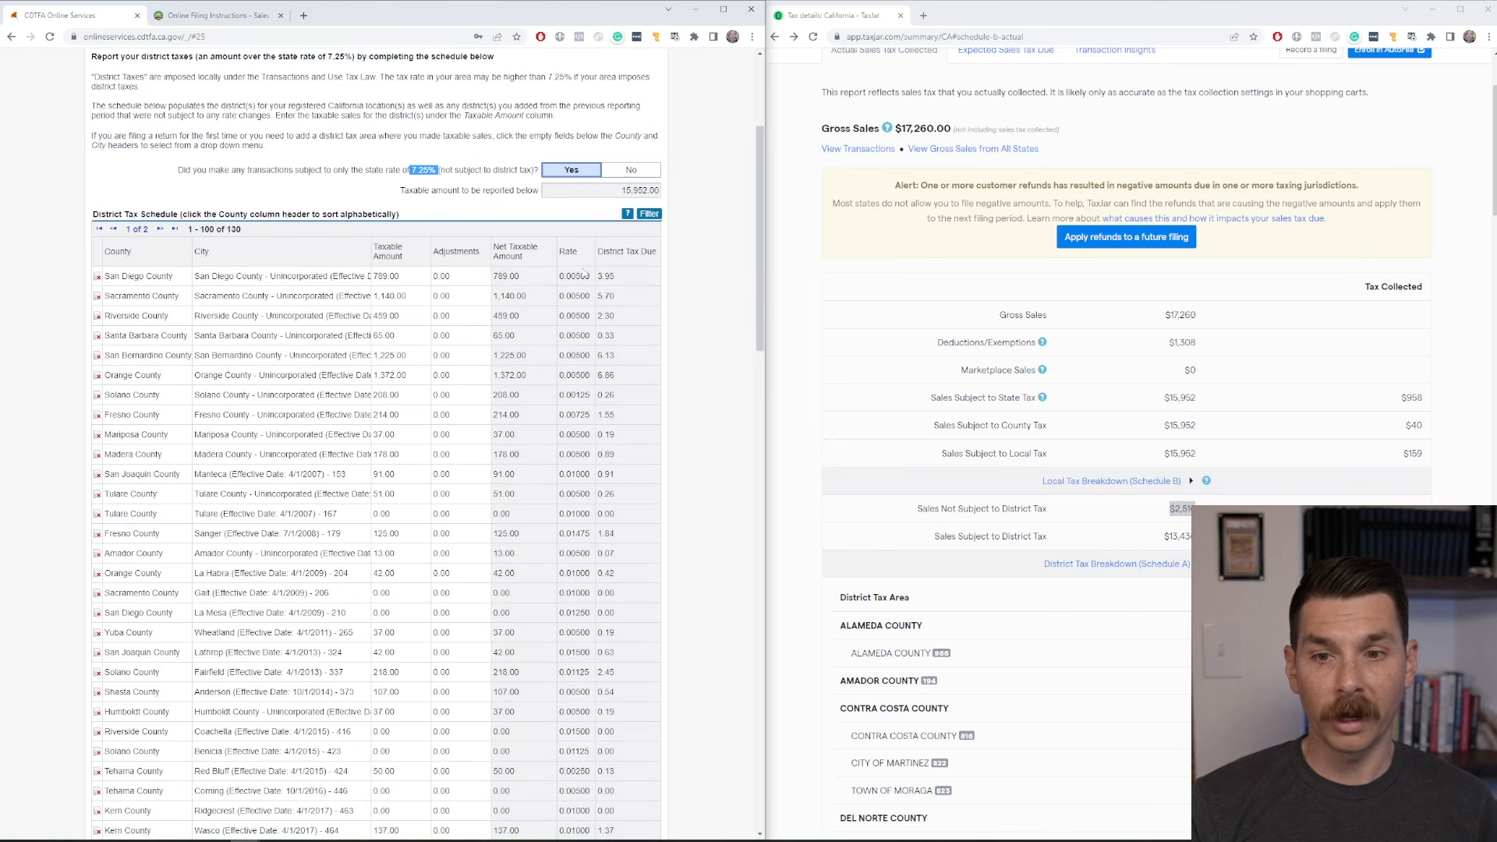
scroll(577, 311, "down", 5)
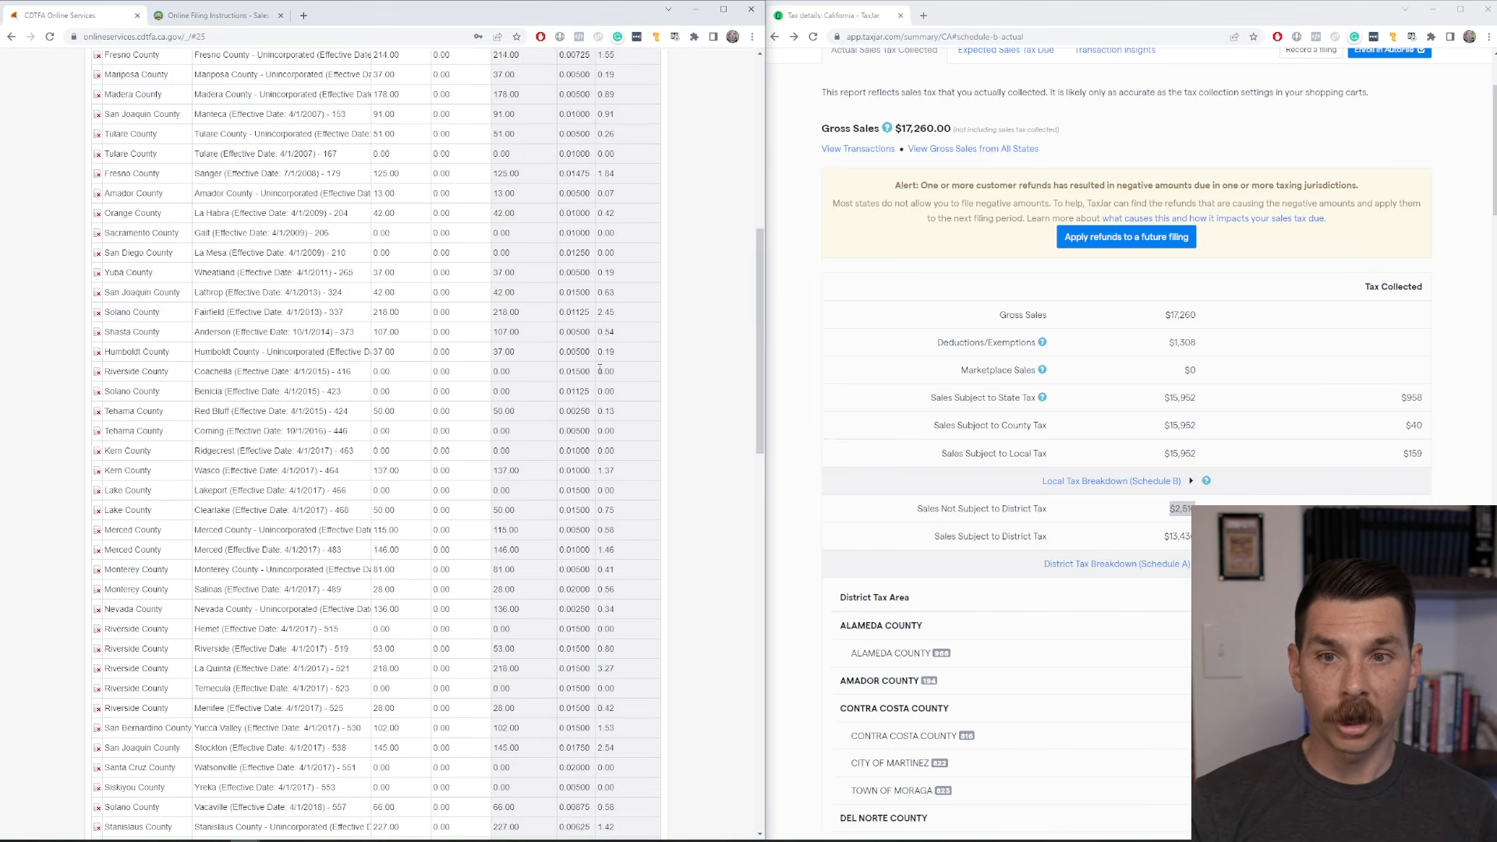
scroll(588, 334, "down", 8)
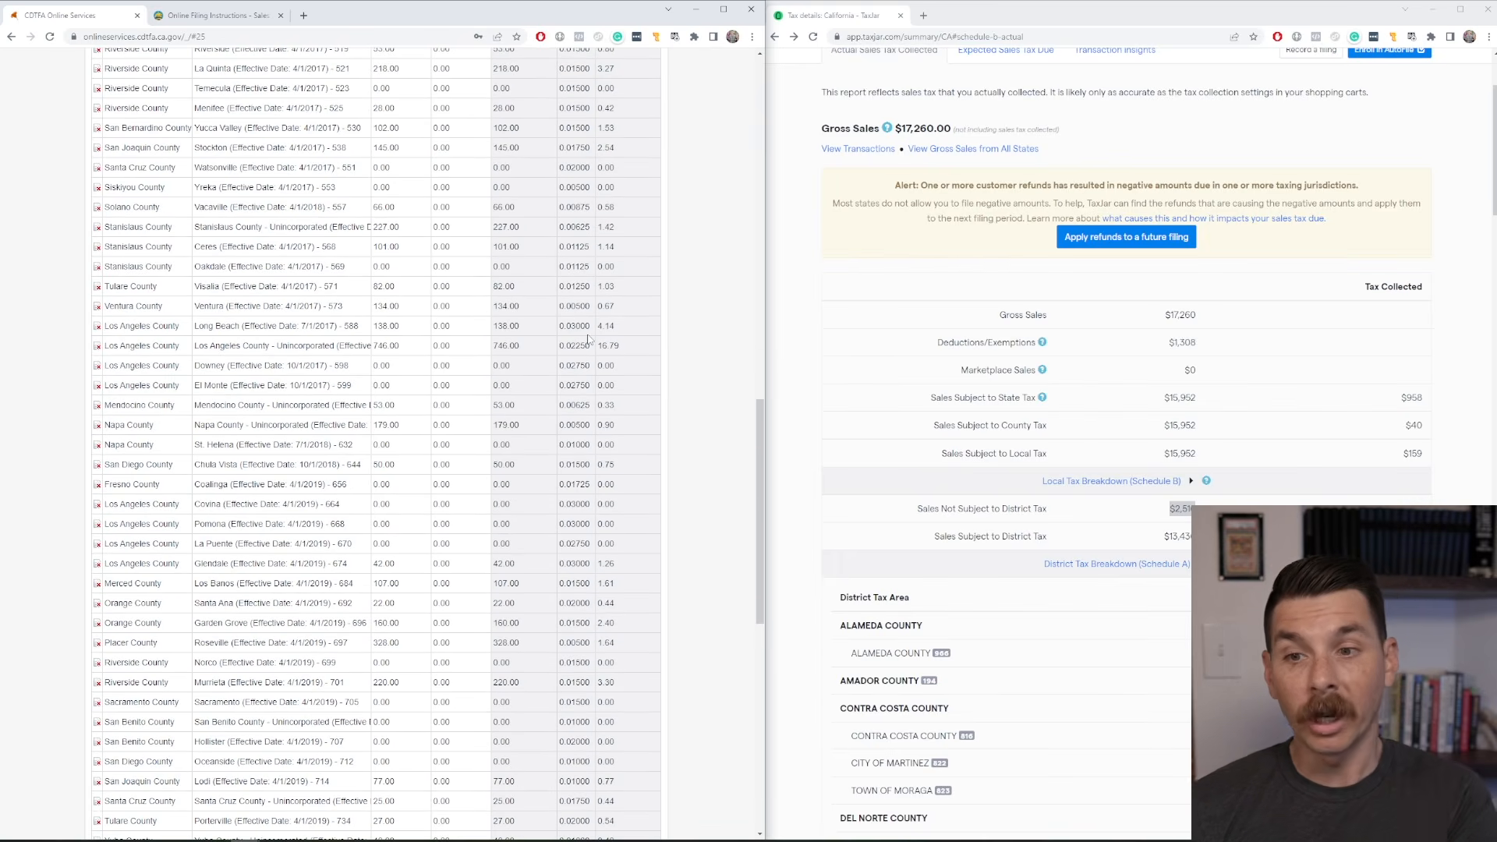
scroll(588, 339, "down", 3)
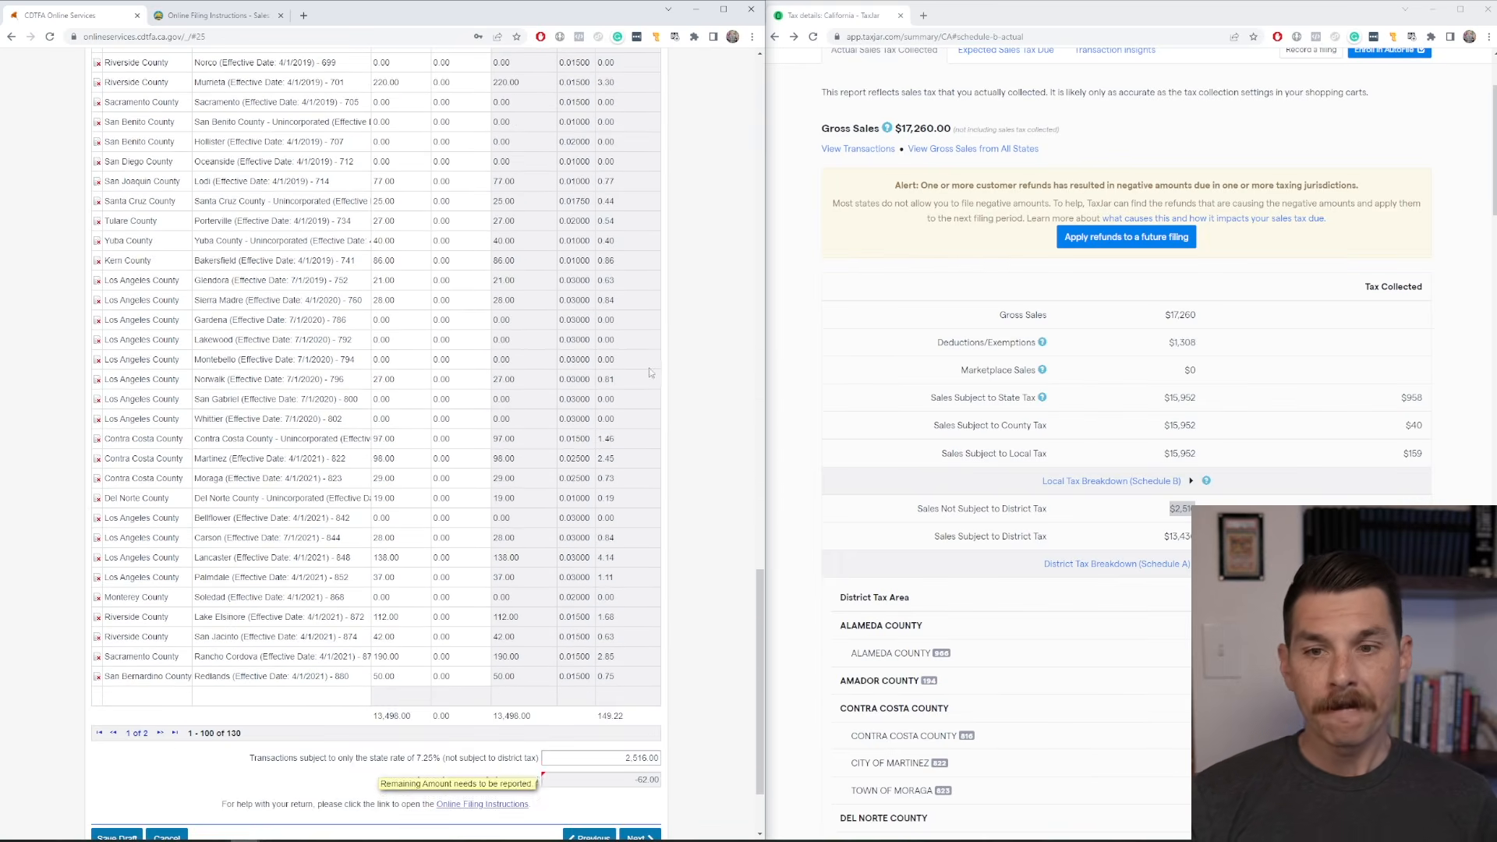
scroll(300, 401, "up", 4)
scroll(299, 403, "up", 15)
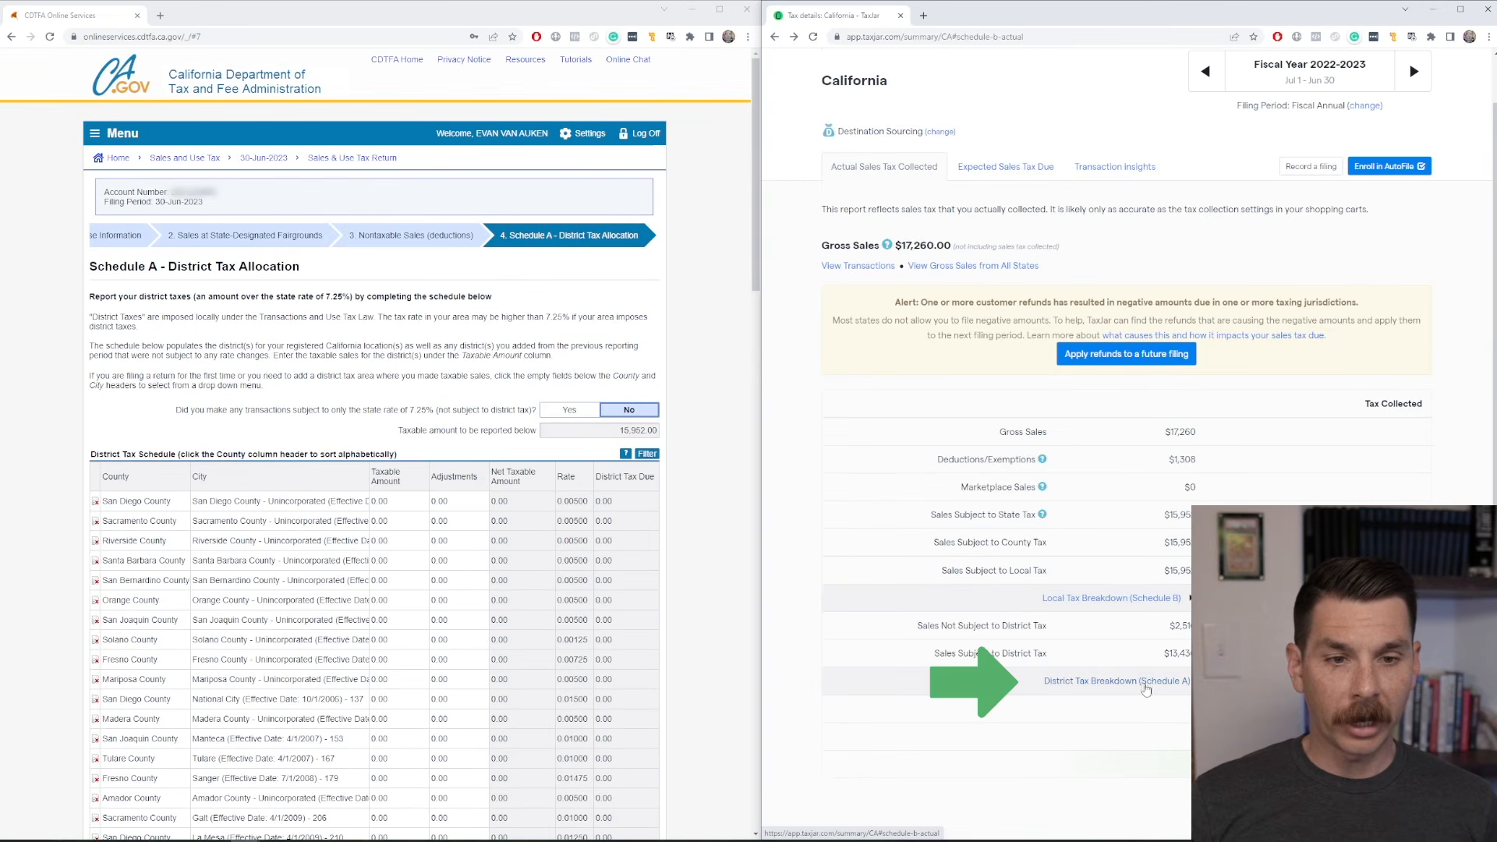
Expand TaxJar's District Tax Breakdown (Schedule A) and look through the sales listed for each district tax area.
left_click(1146, 684)
scroll(1236, 503, "down", 8)
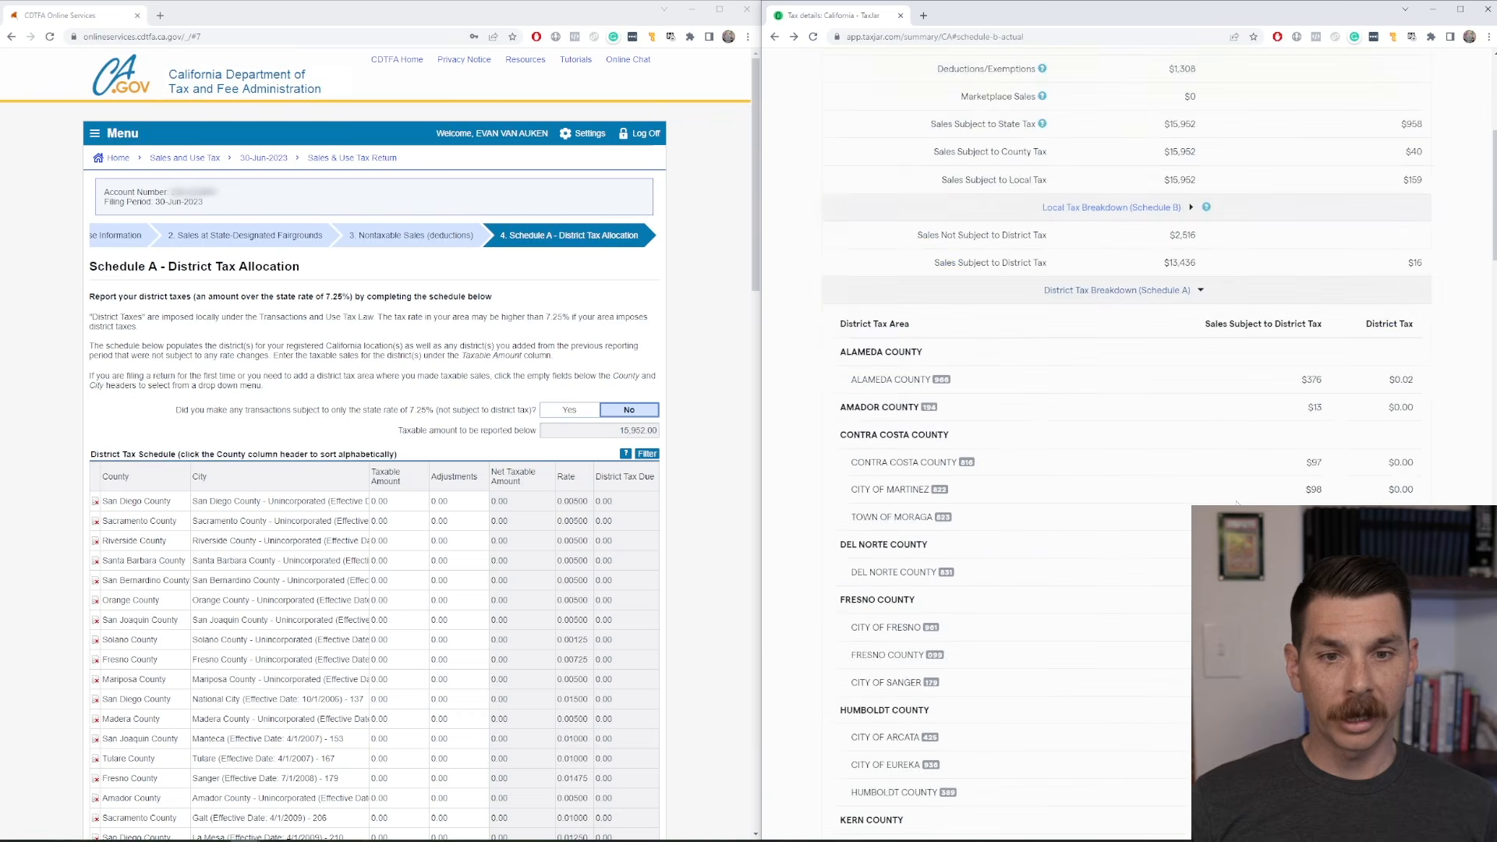
scroll(1236, 503, "down", 1)
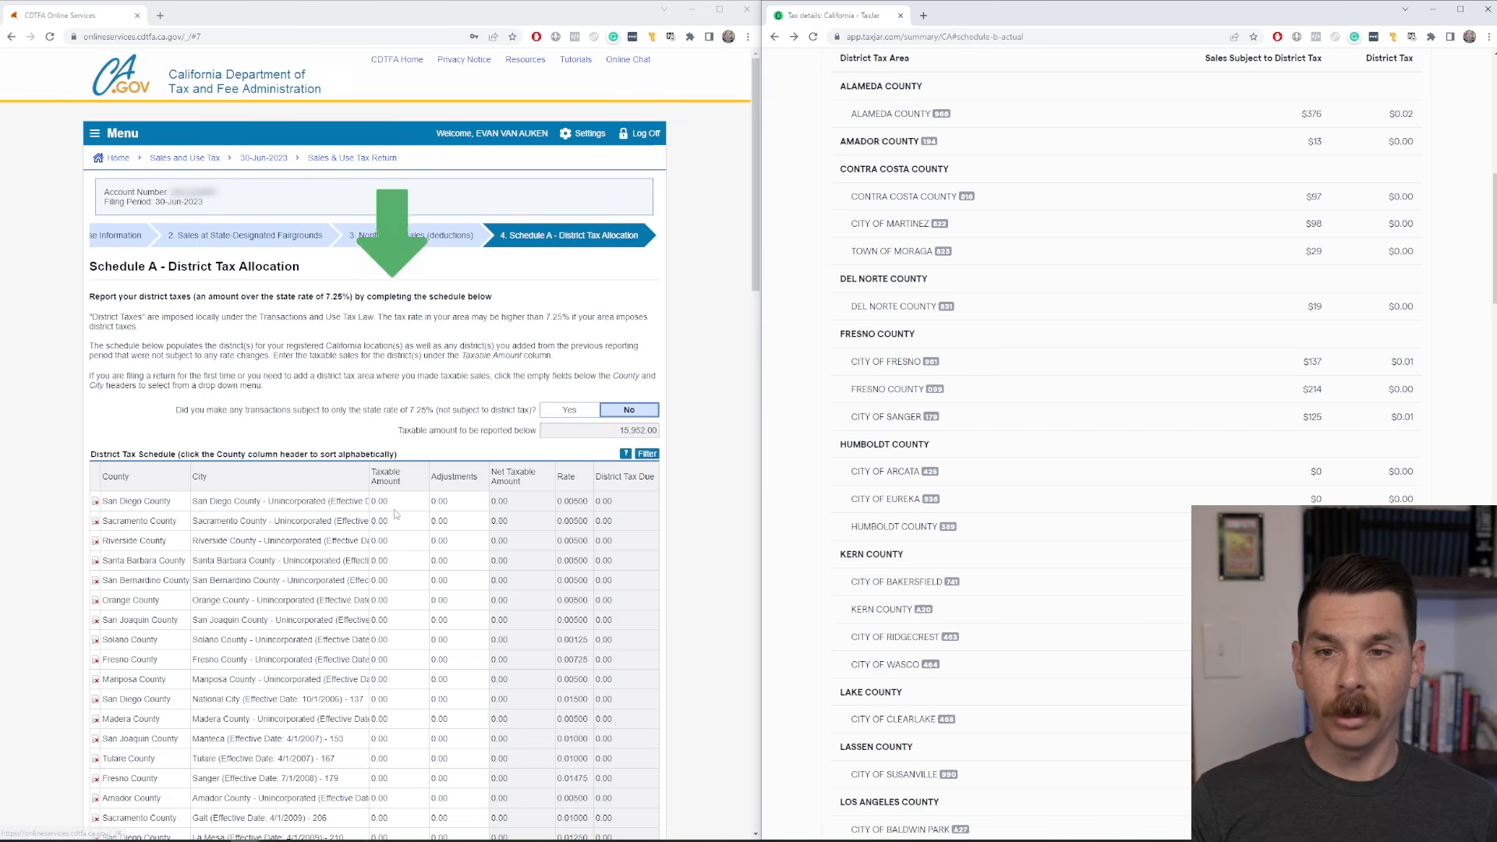
Add an Alameda County row at the end of the District Tax Schedule, choosing Alameda County - Unincorporated (Effective Date: 4/1/2022) - 966.
scroll(396, 514, "down", 18)
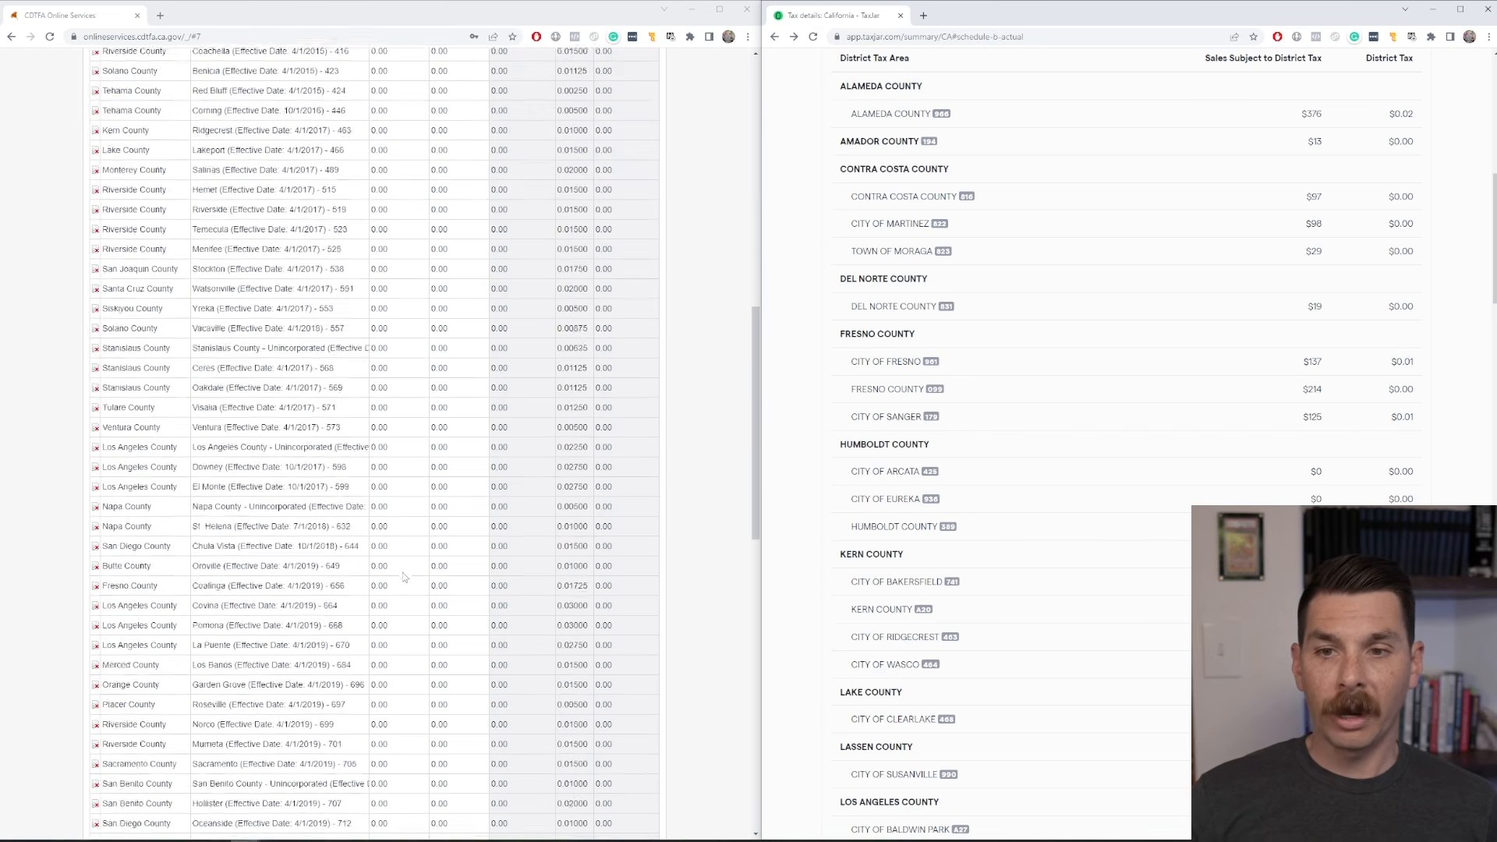
scroll(403, 586, "down", 5)
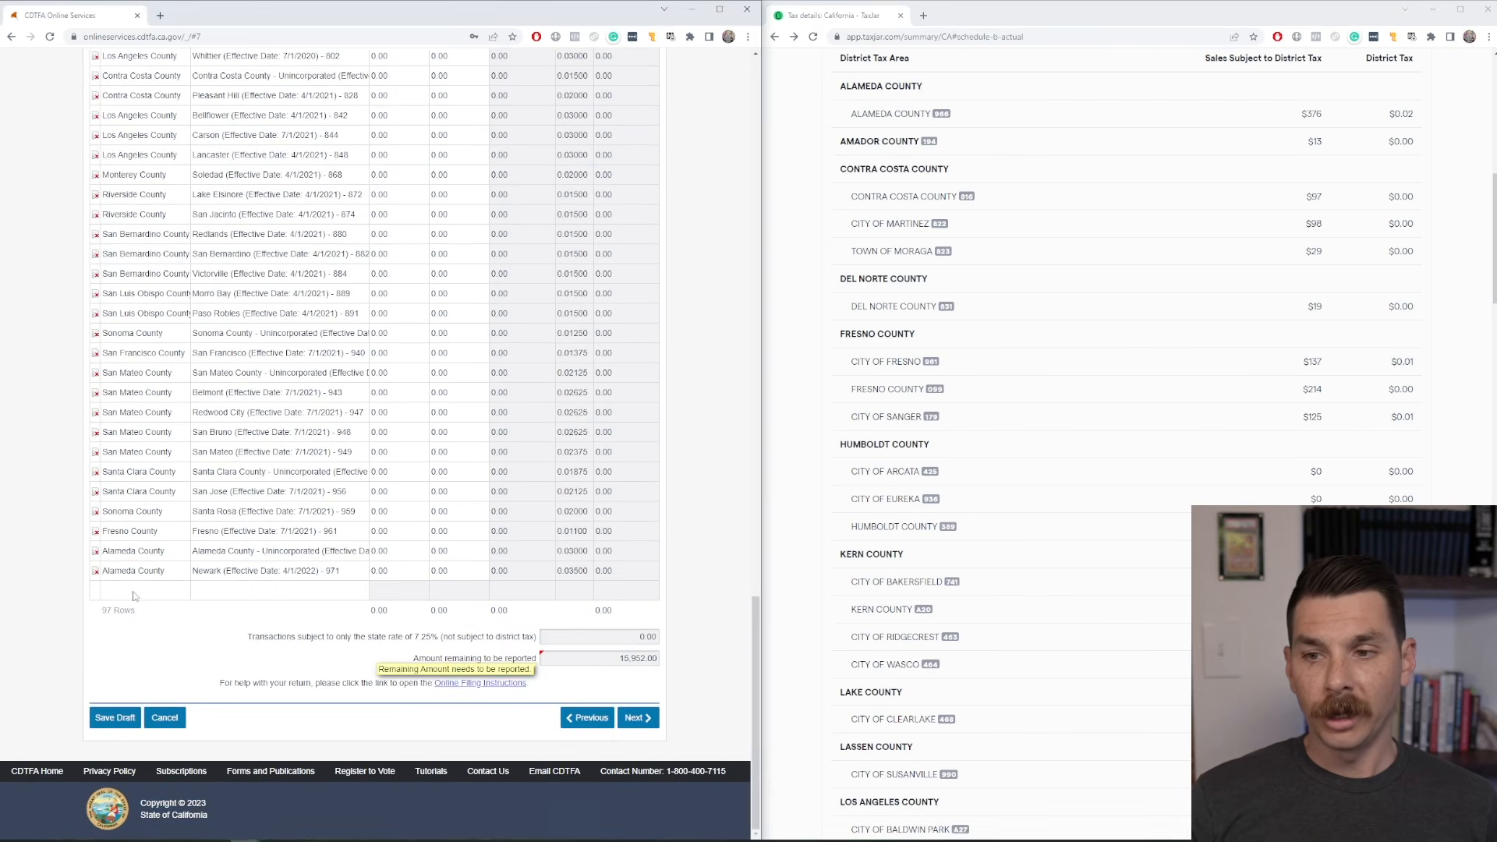
left_click(185, 590)
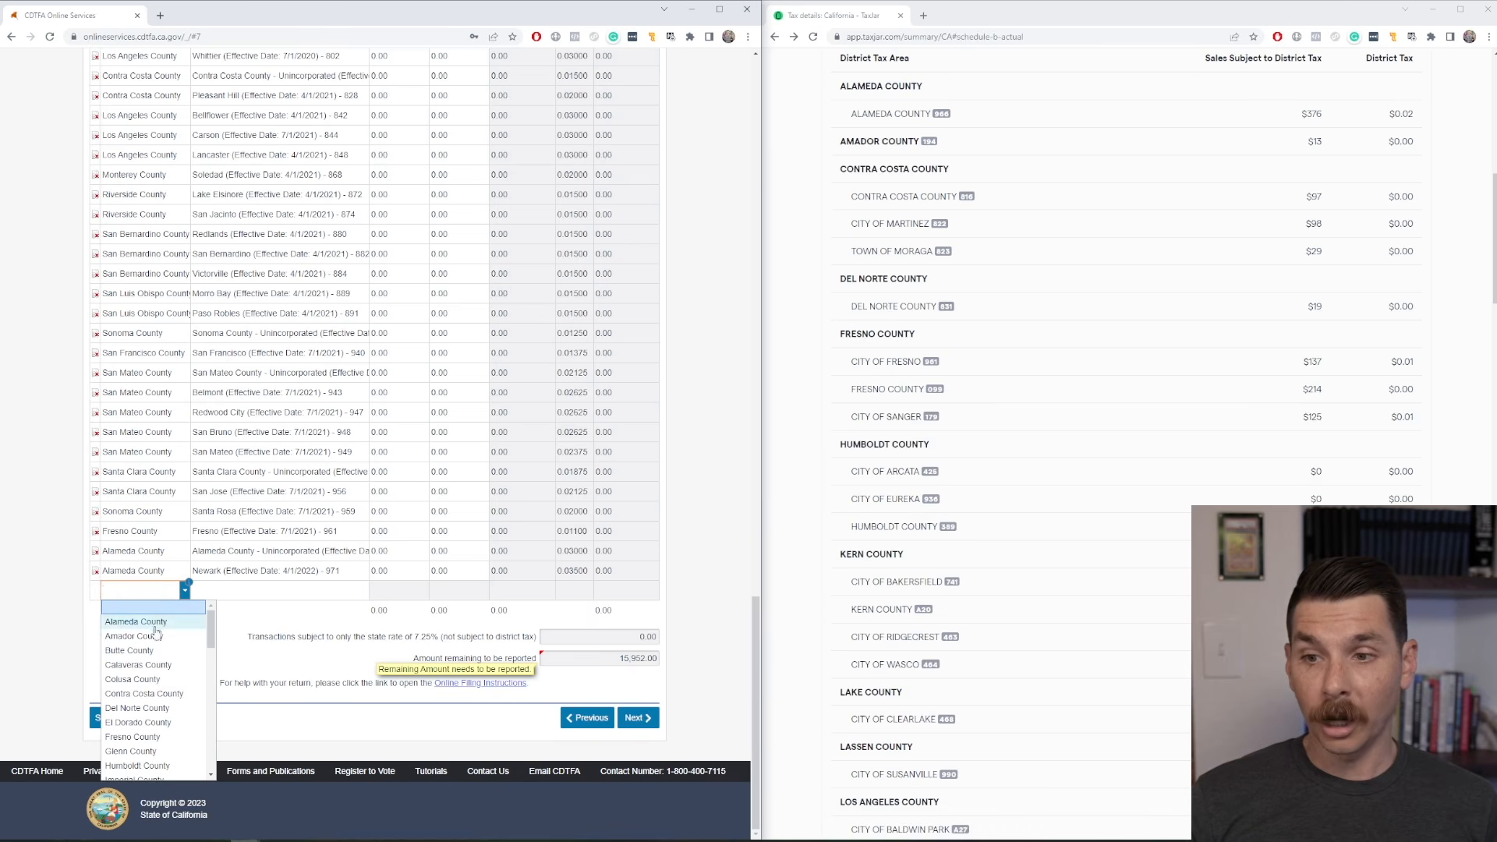
key("Return")
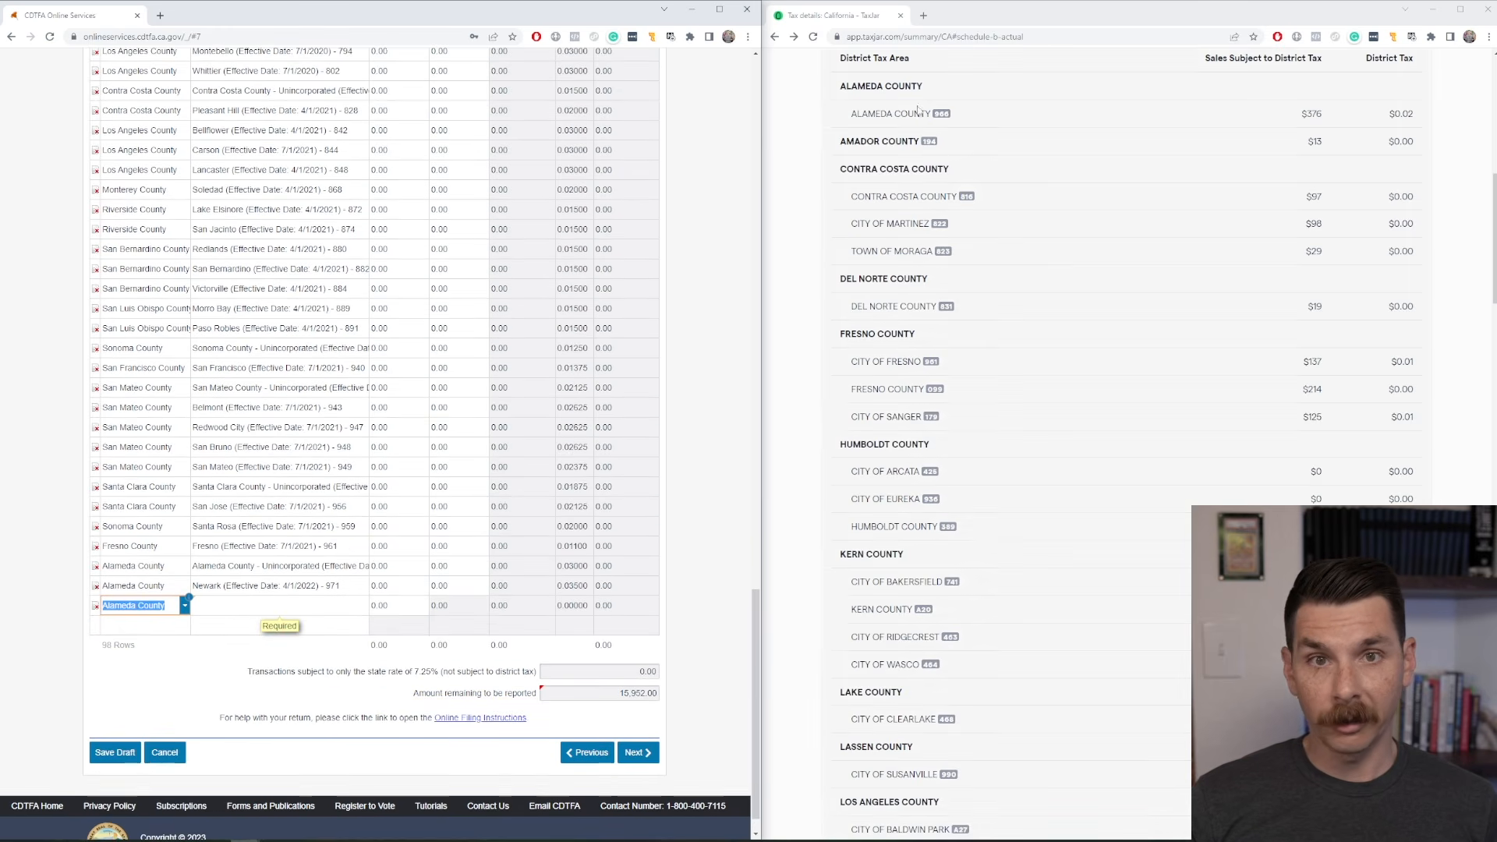
left_click(228, 606)
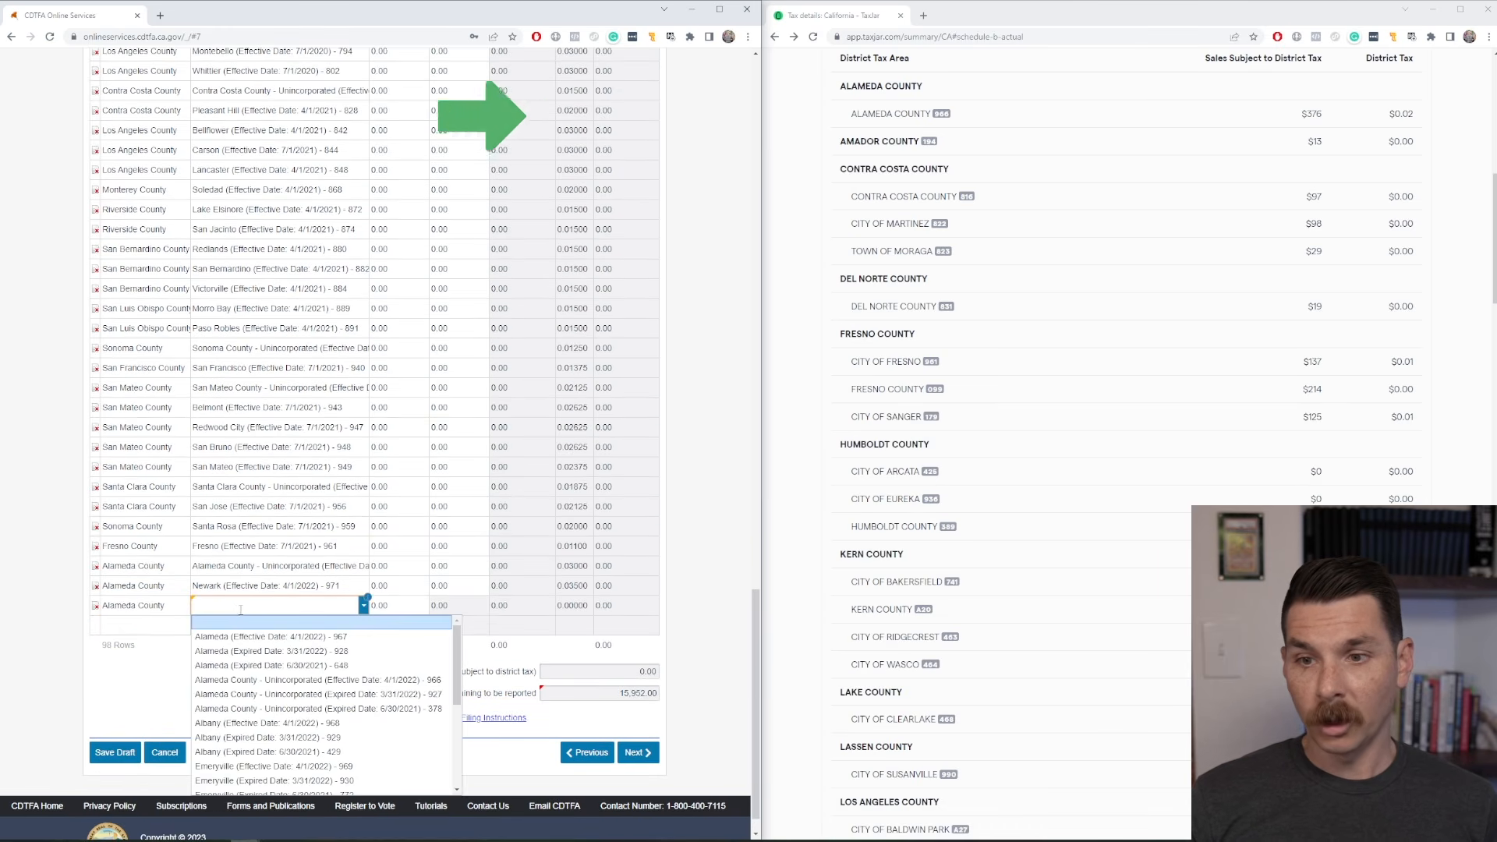
type("966")
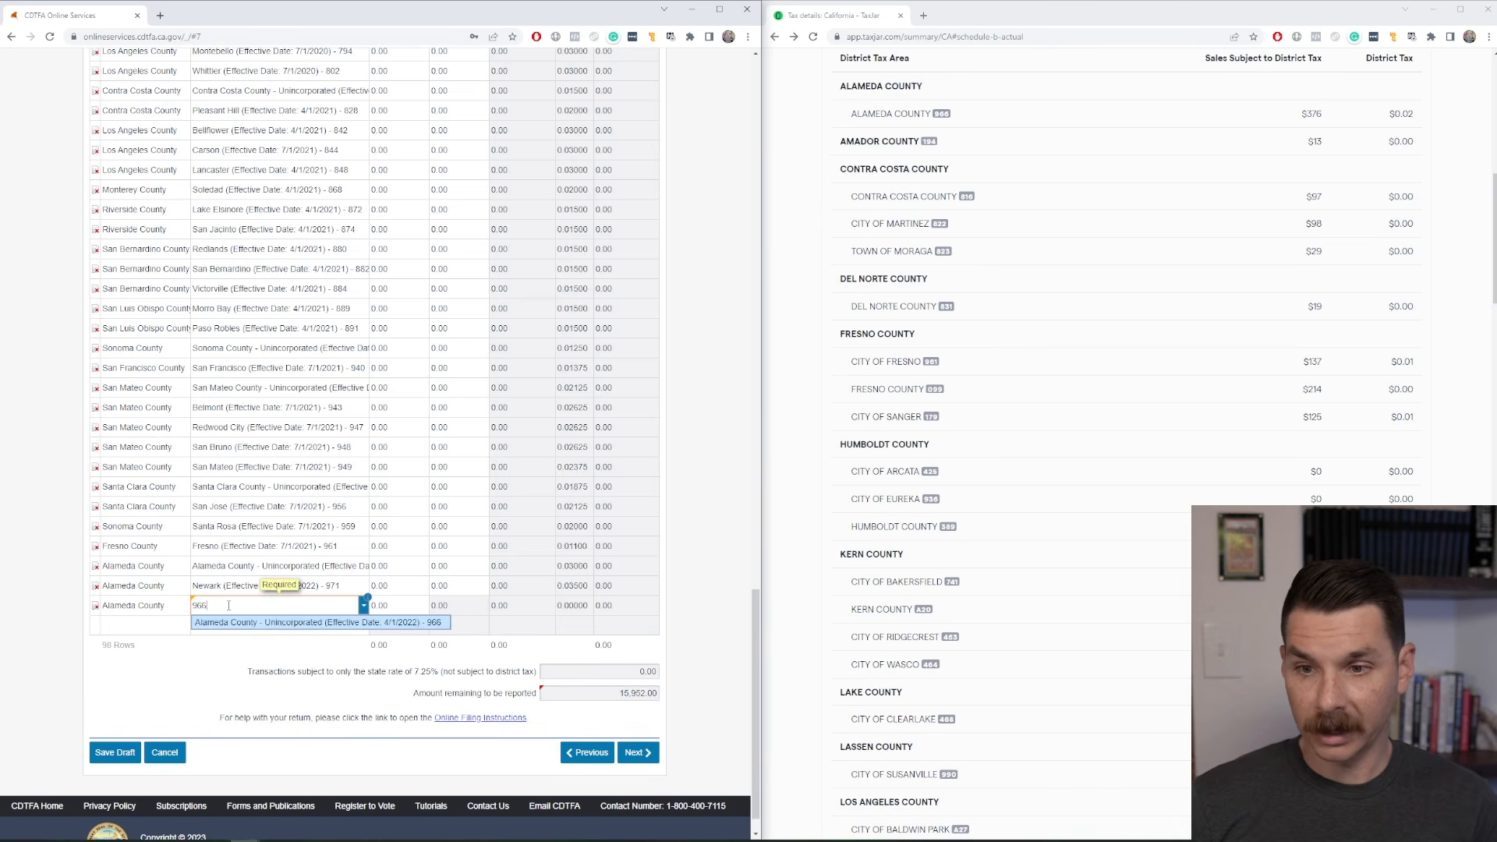
key("Return")
left_click(170, 699)
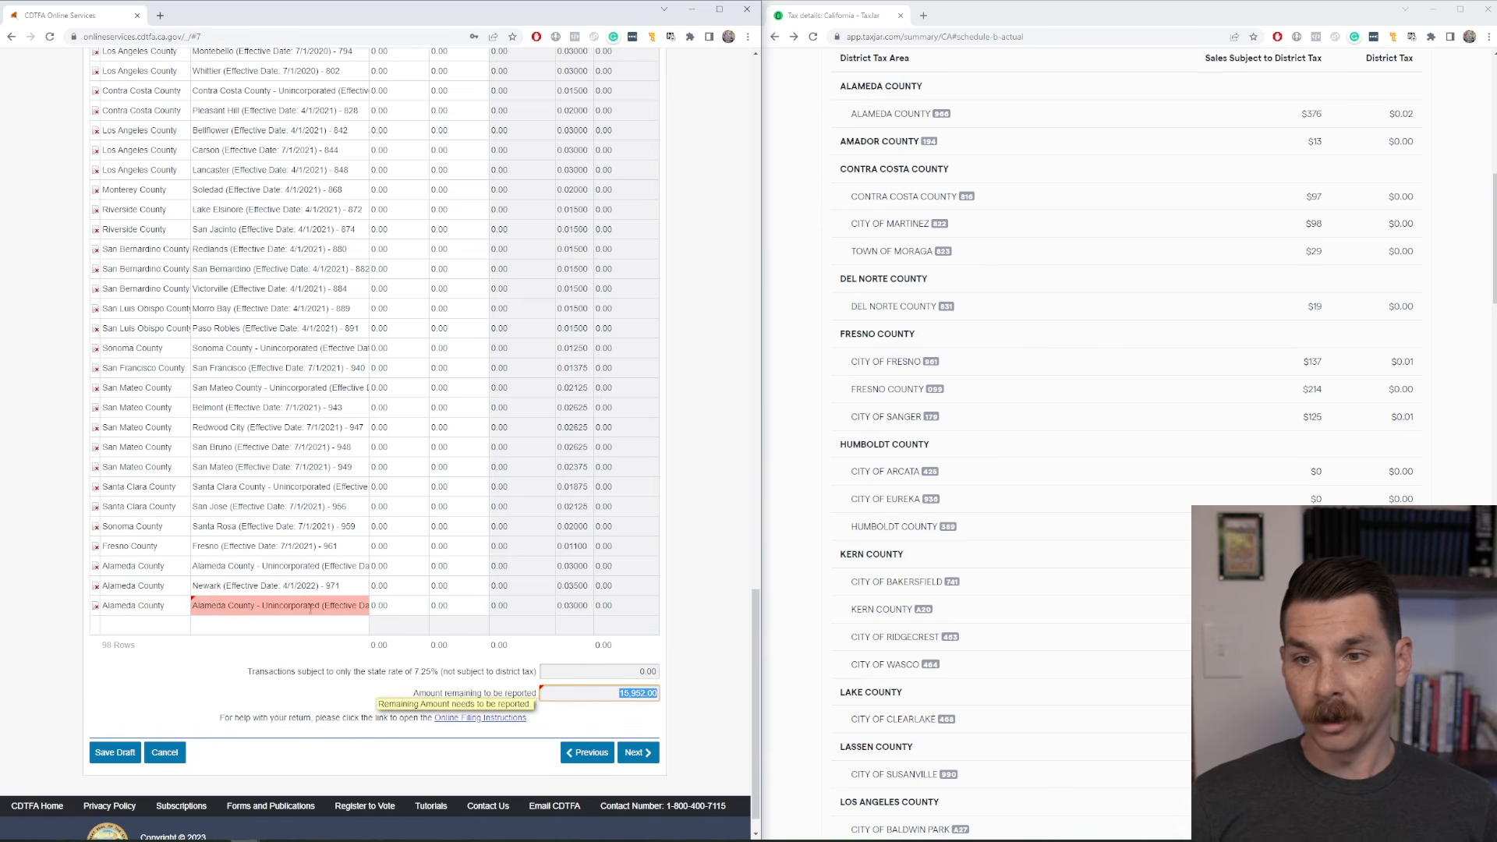
left_click(264, 567)
left_click_drag(117, 668, 94, 671)
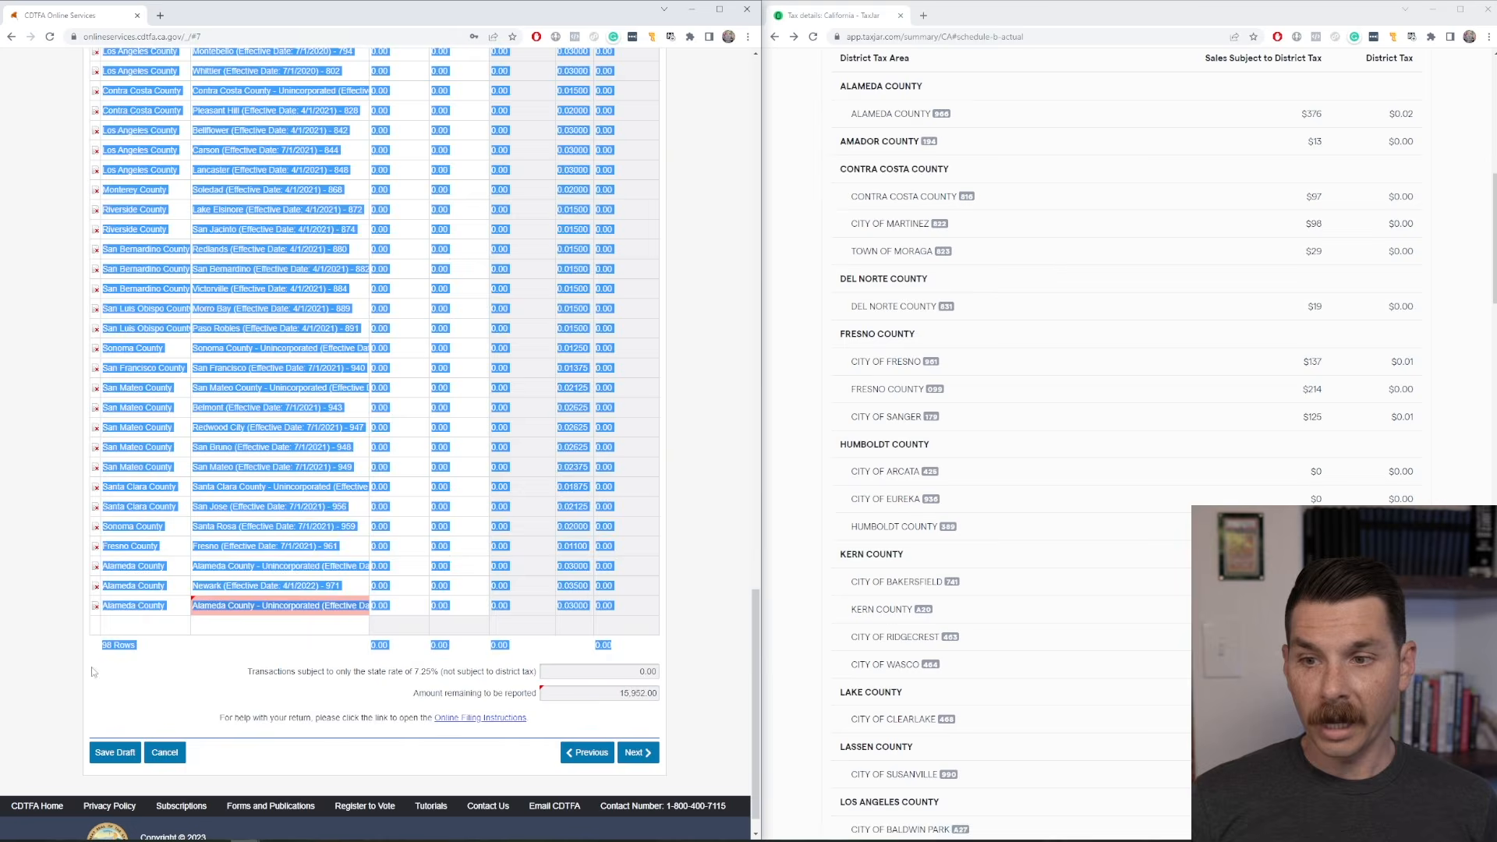
Delete the duplicate Alameda County - Unincorporated row at the end of the District Tax Schedule.
left_click(272, 670)
left_click(95, 605)
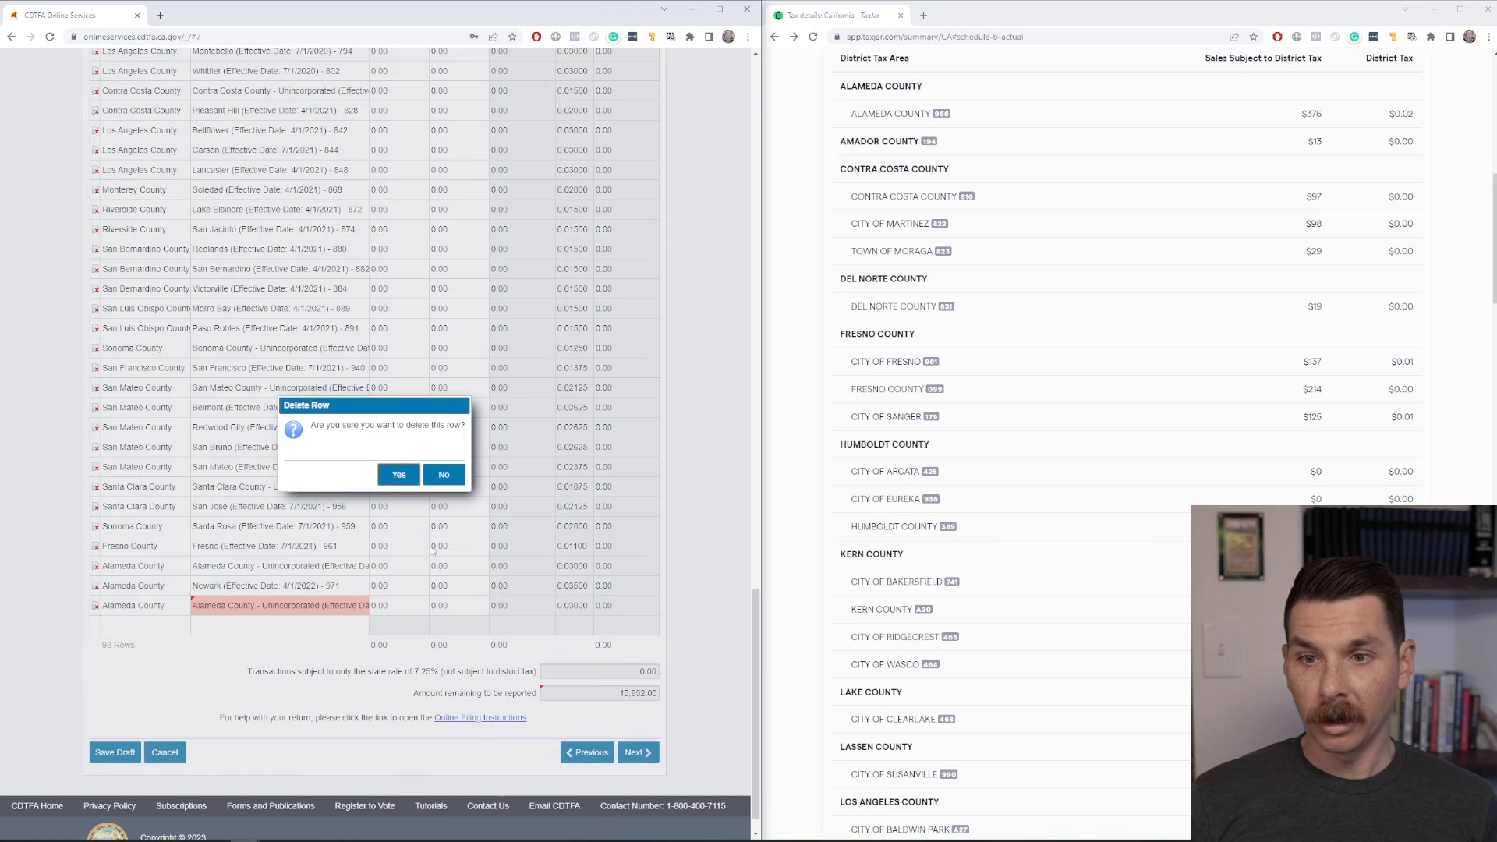
left_click(395, 472)
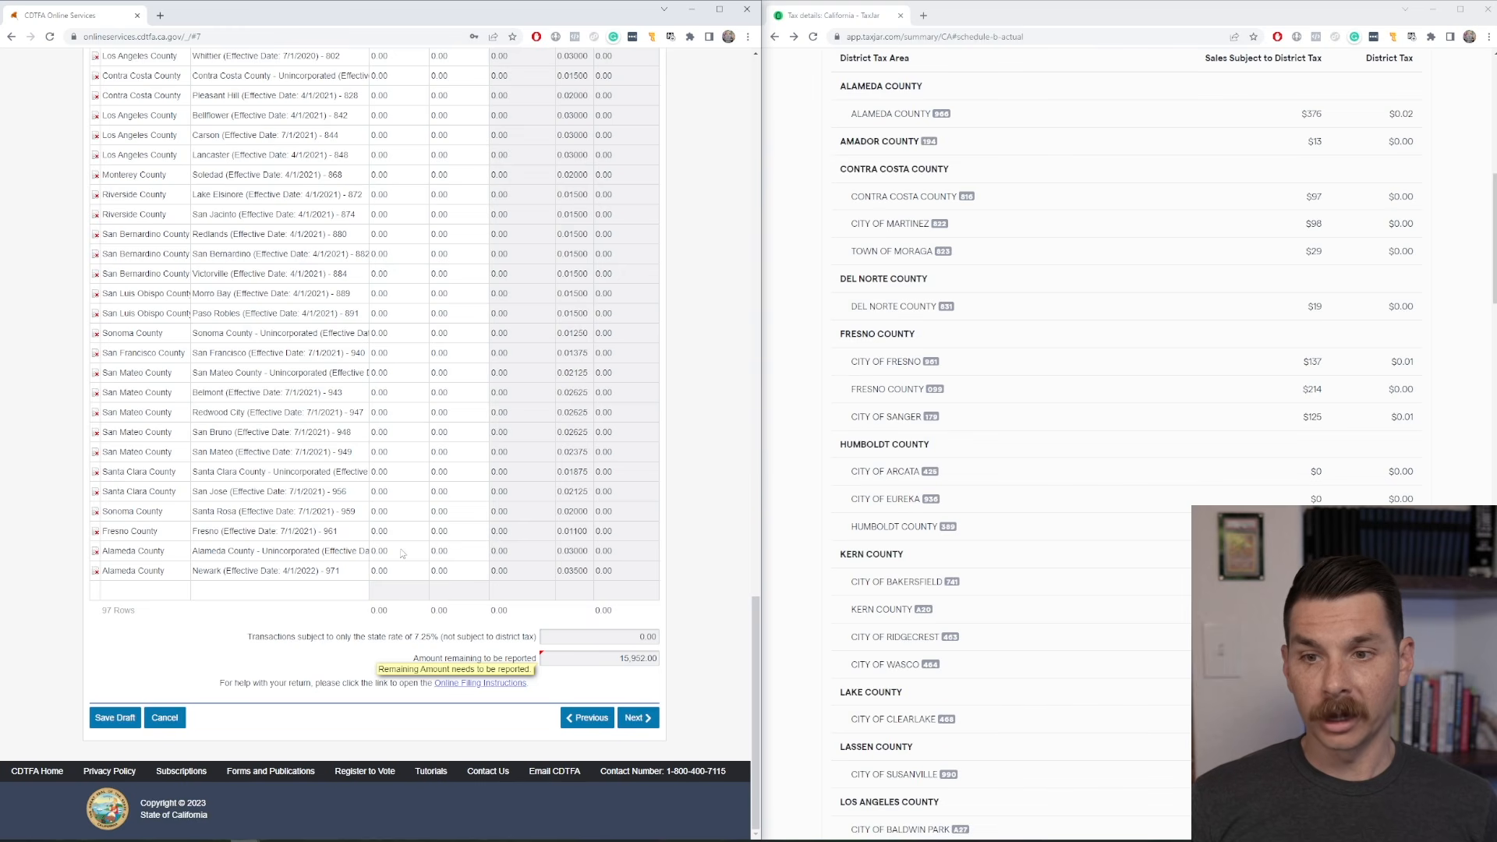
Enter TaxJar's Alameda County sales of 376 as the taxable amount in the existing Alameda County - Unincorporated (Effective Date: 4/1/2022) - 966 row.
scroll(405, 553, "up", 20)
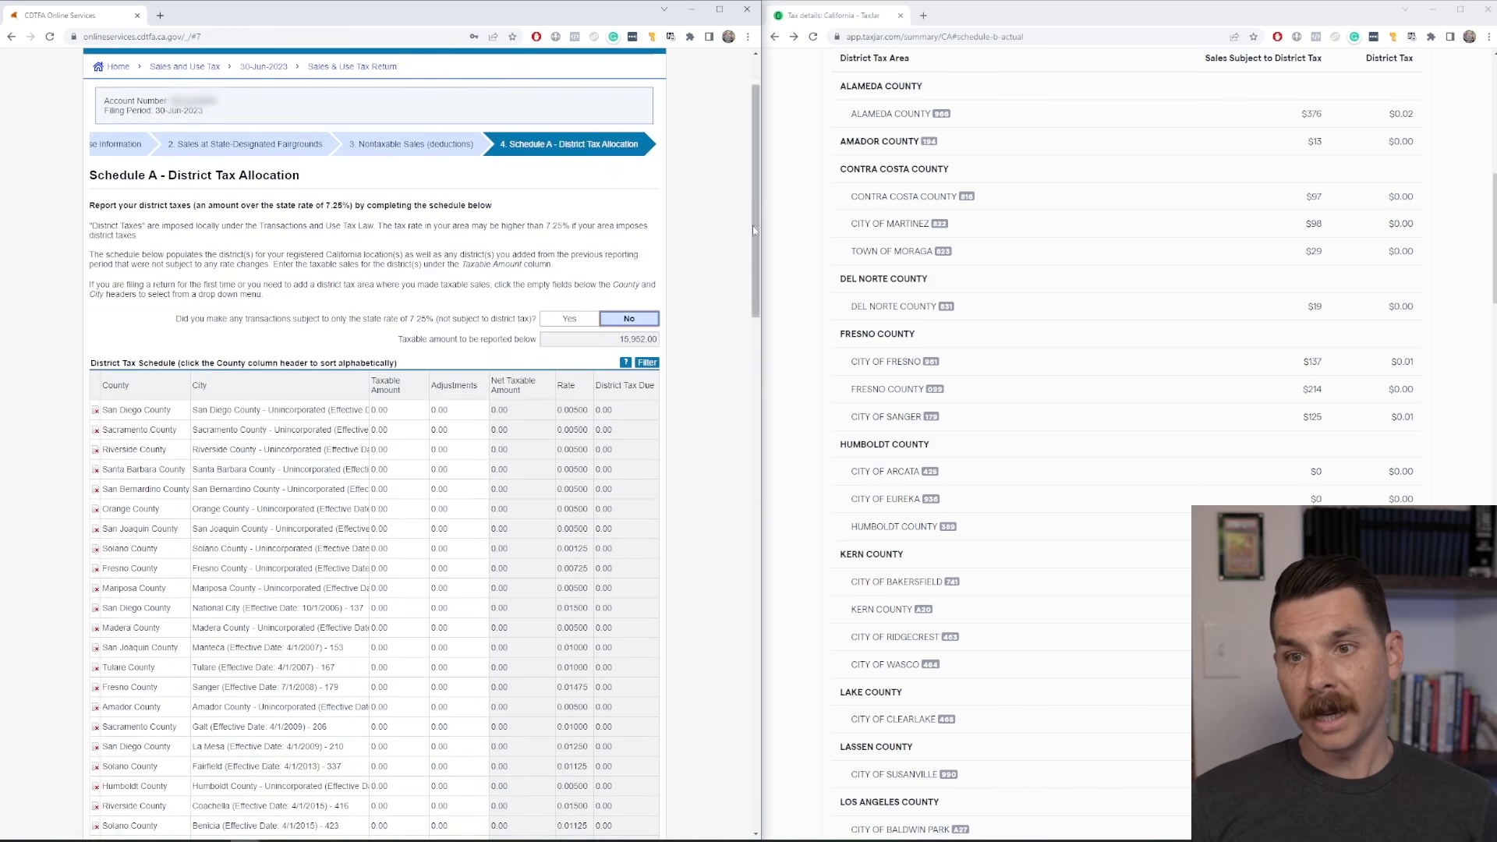
left_click_drag(755, 237, 756, 754)
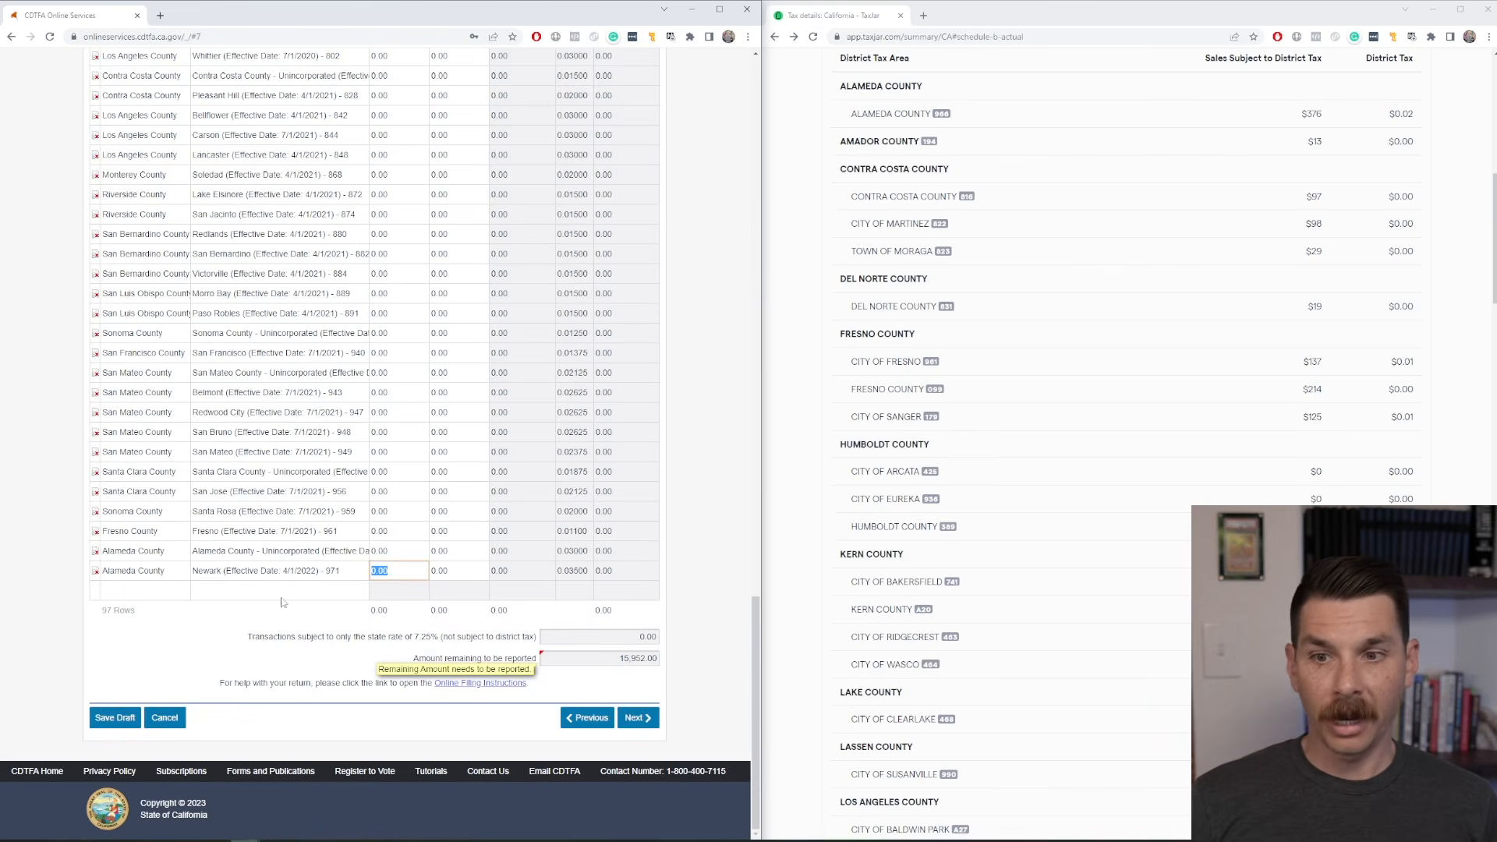
left_click(312, 552)
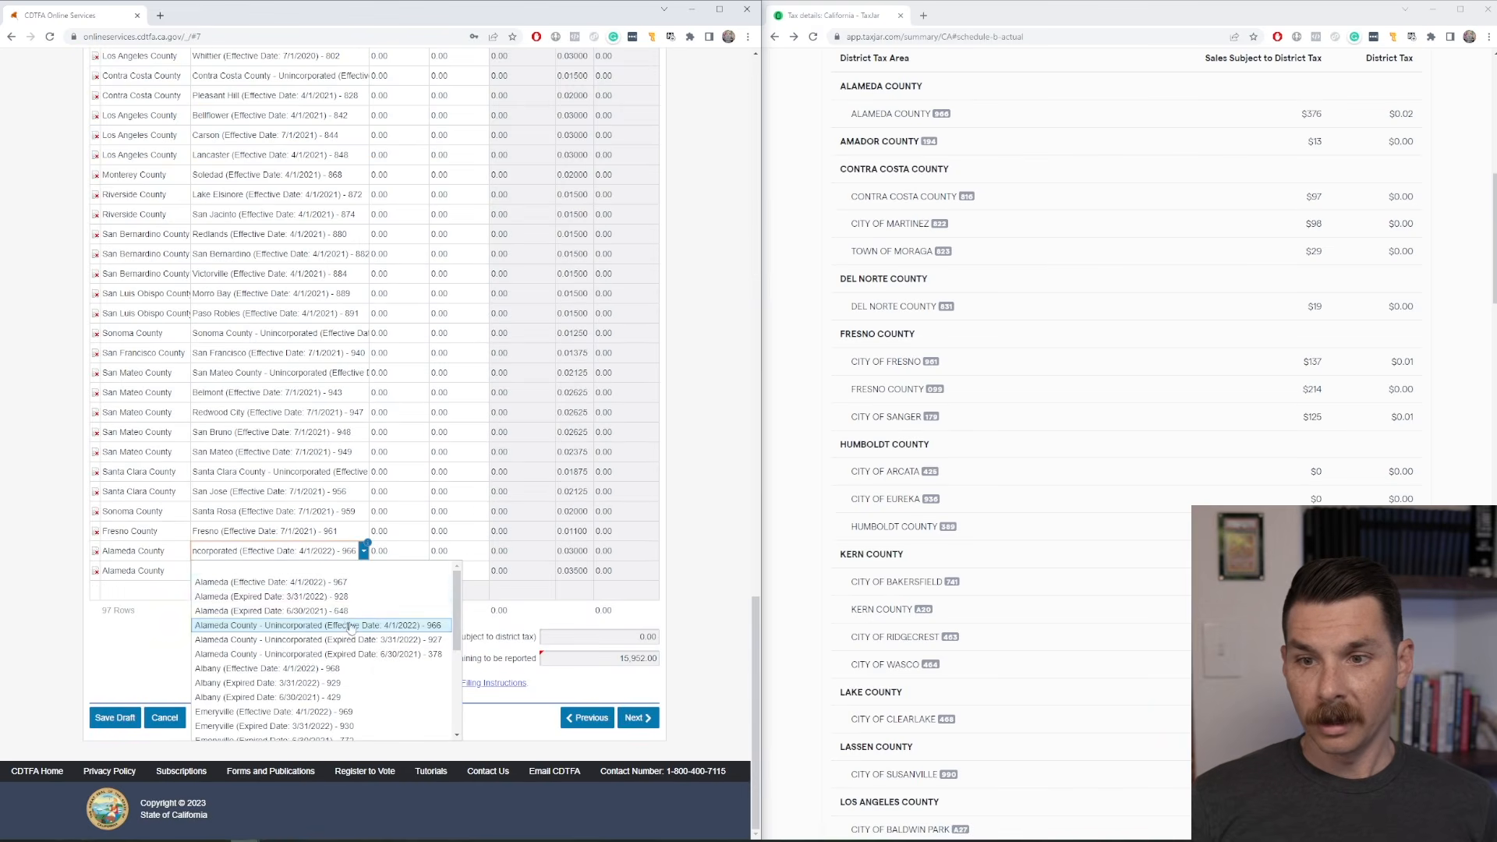
left_click(412, 551)
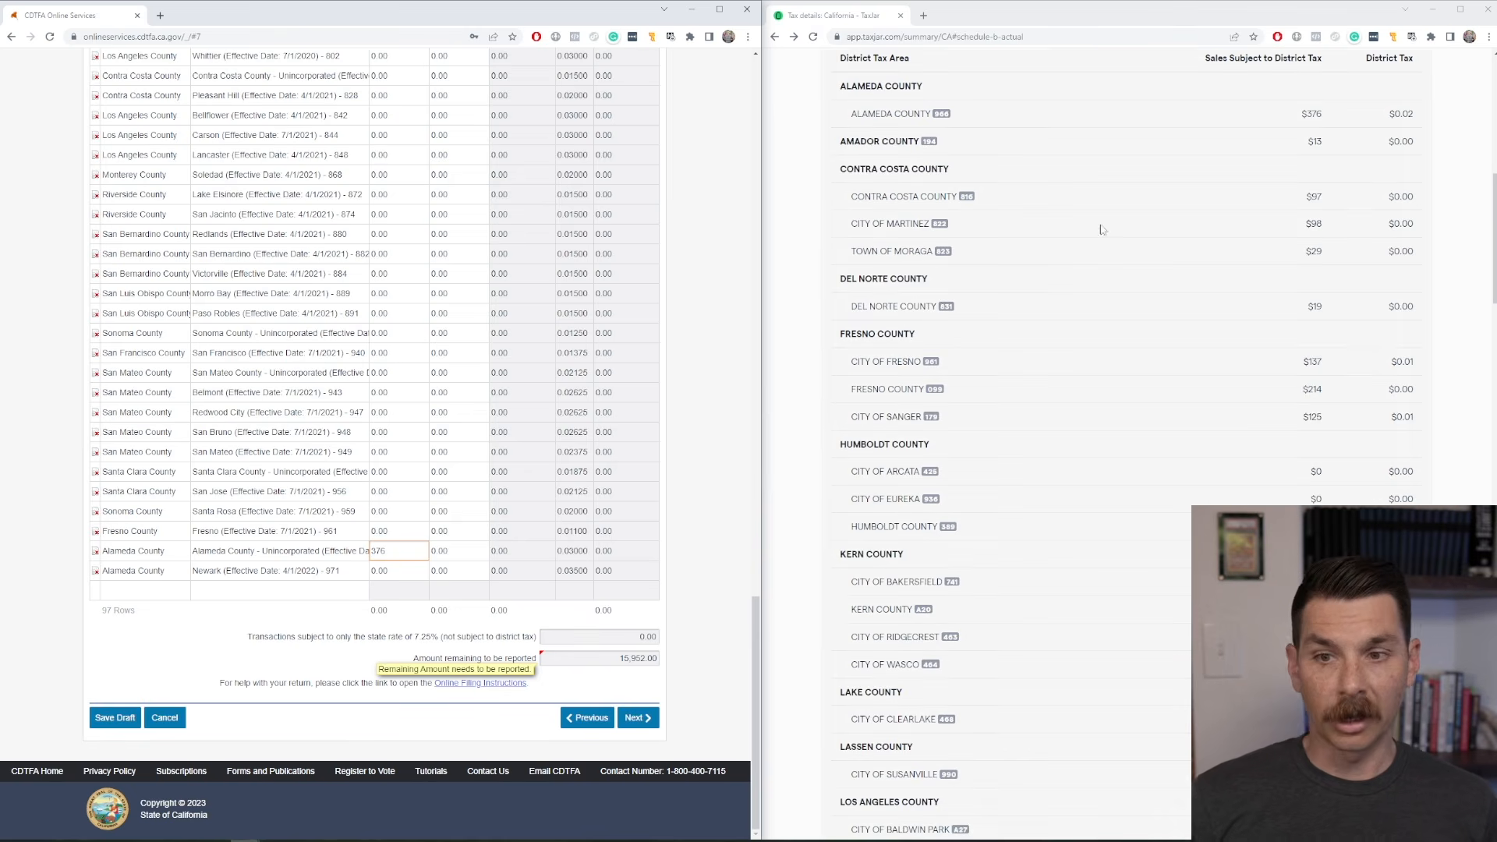
left_click(1313, 112)
double_click(1314, 113)
left_click(1329, 140)
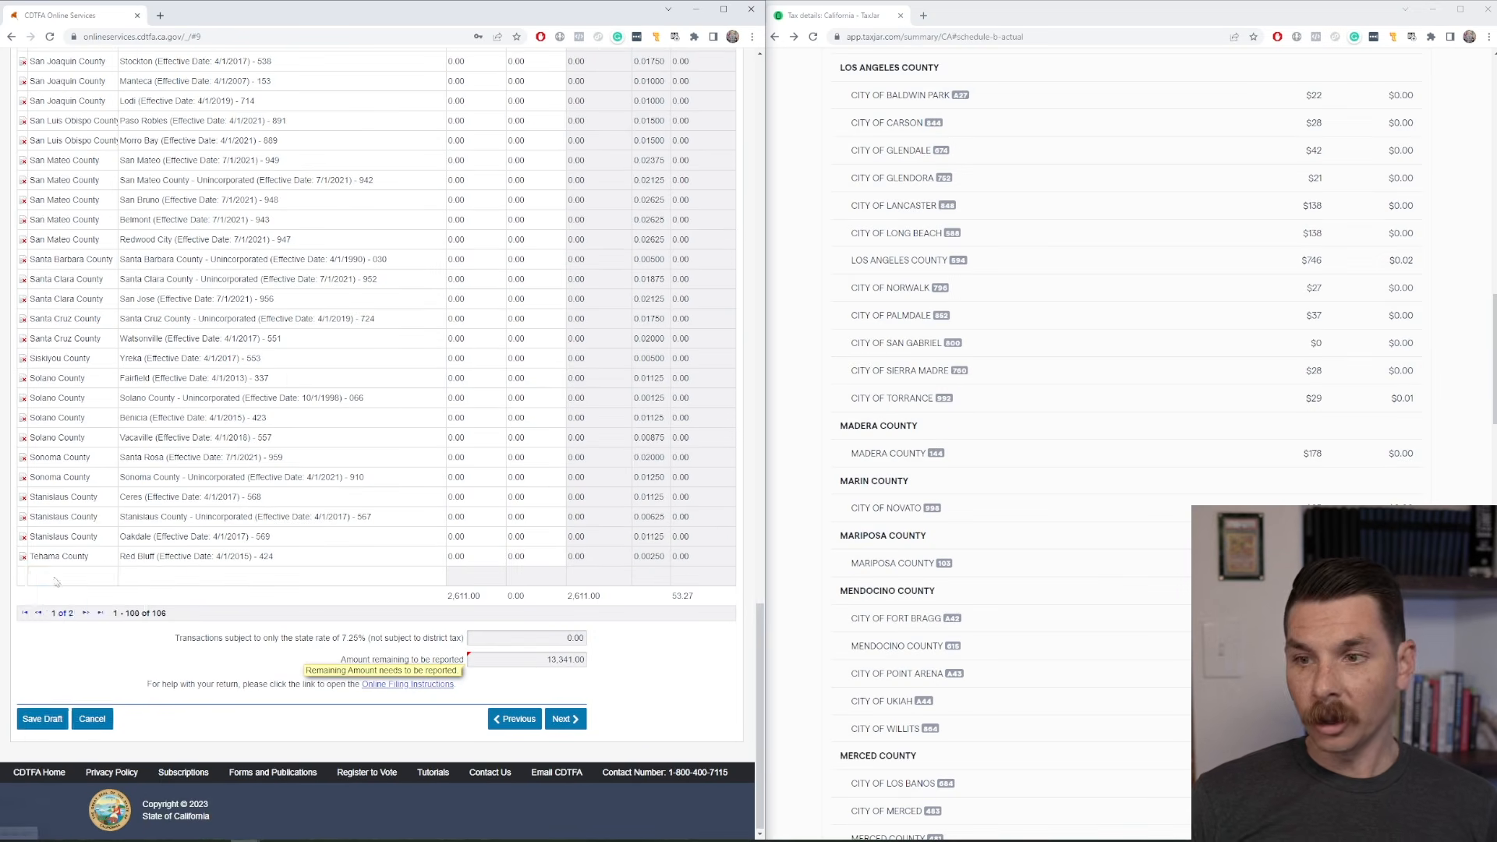
Add a Los Angeles County row for Palmdale (Effective Date: 4/1/2021) - 852 with a taxable amount of 37.
left_click(55, 577)
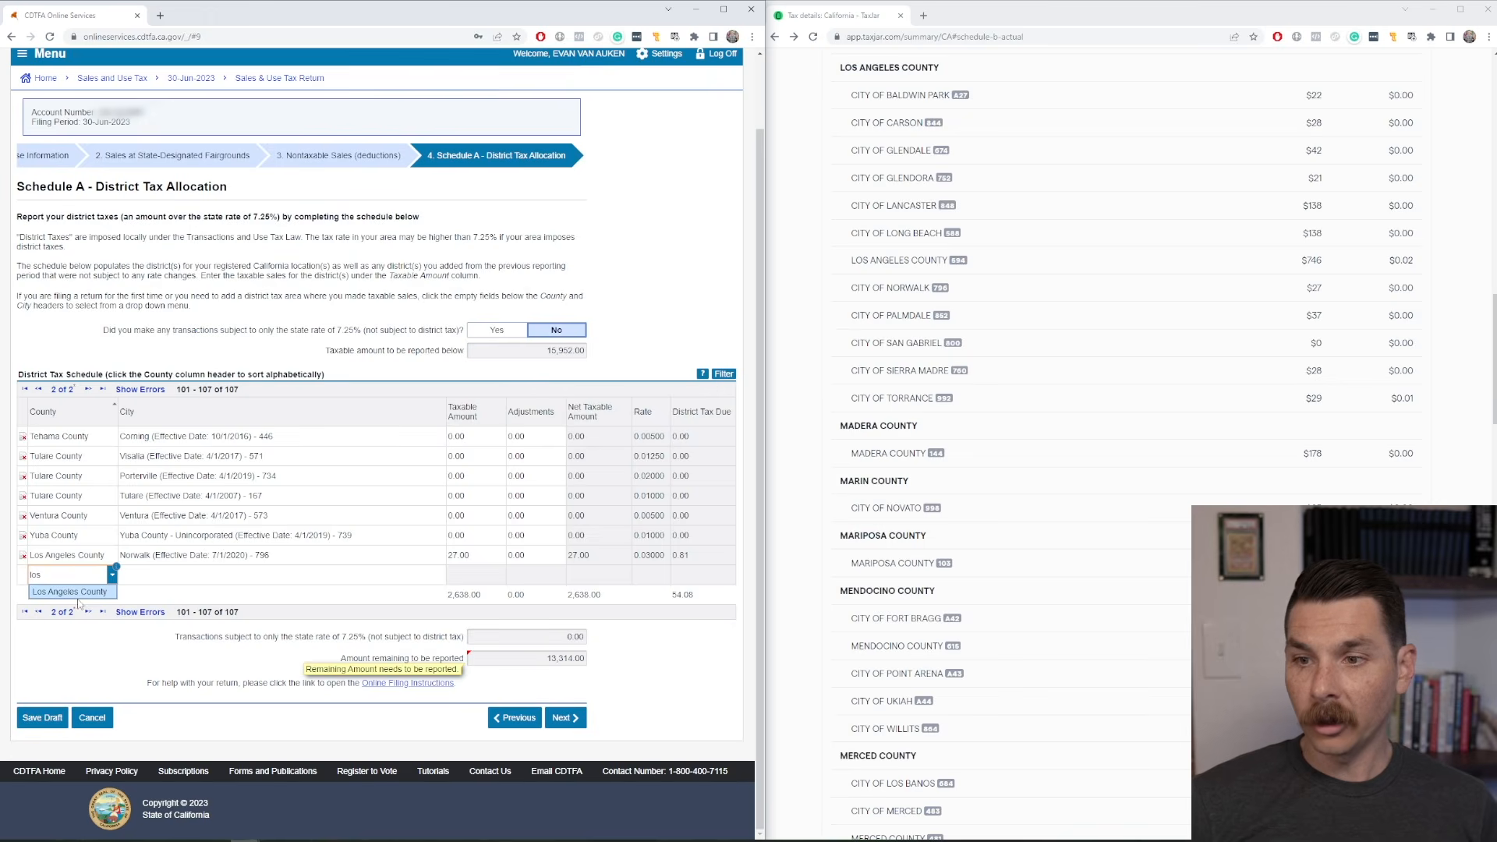
left_click(78, 596)
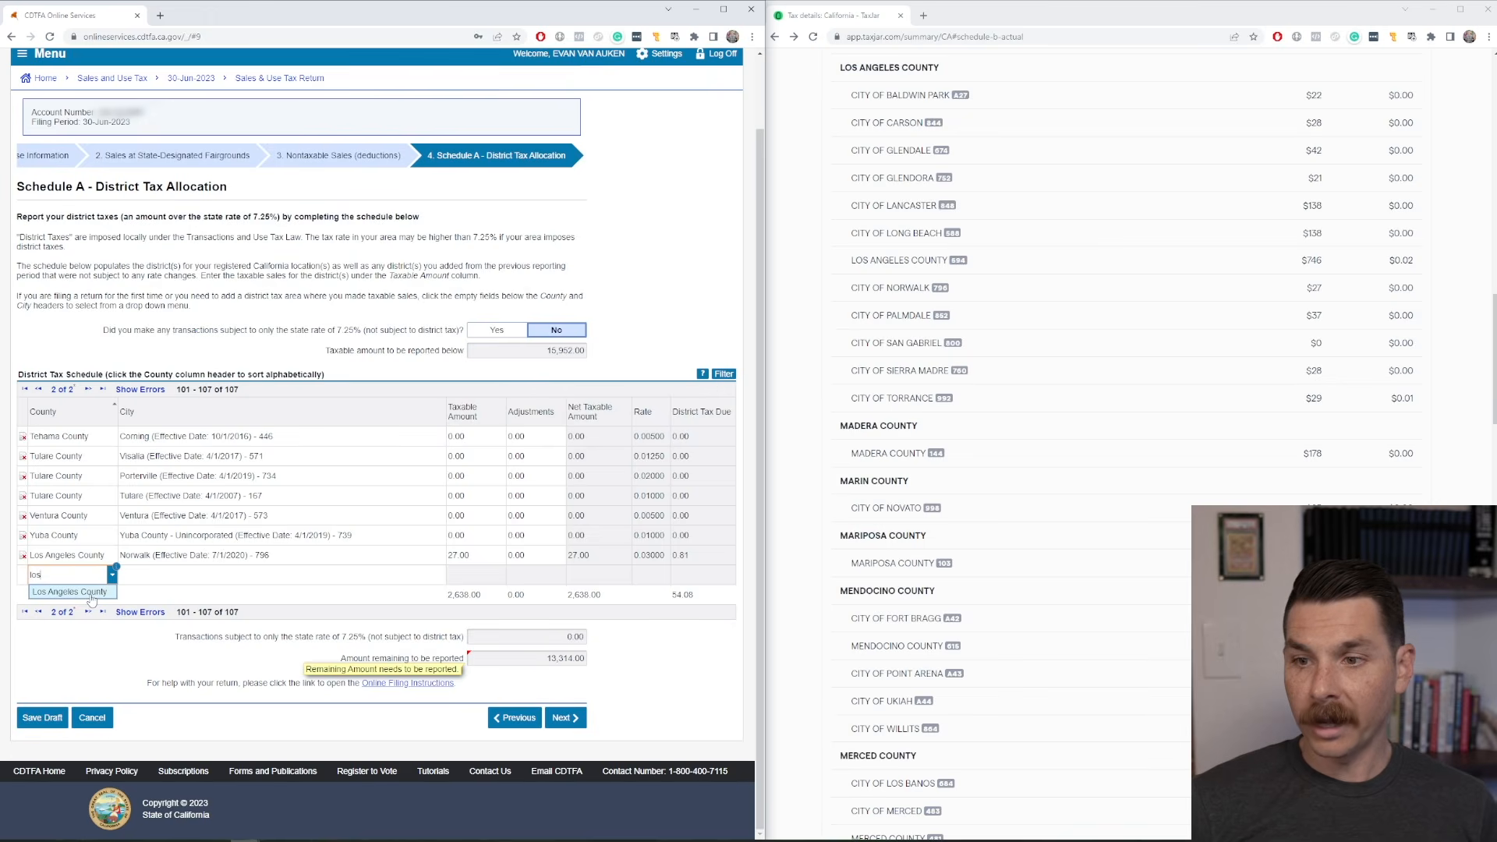
left_click(183, 576)
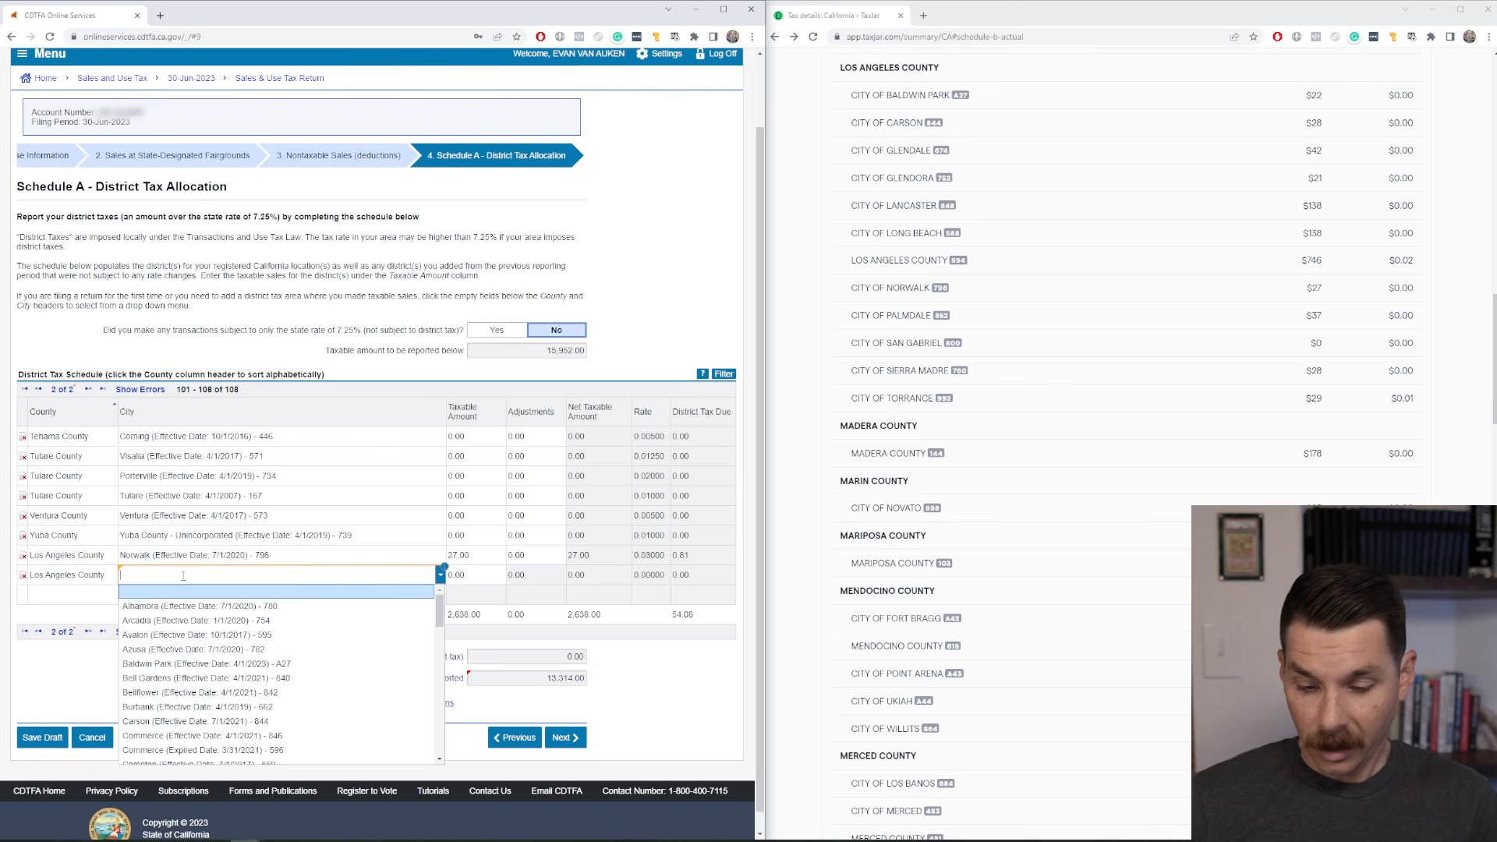
type("852")
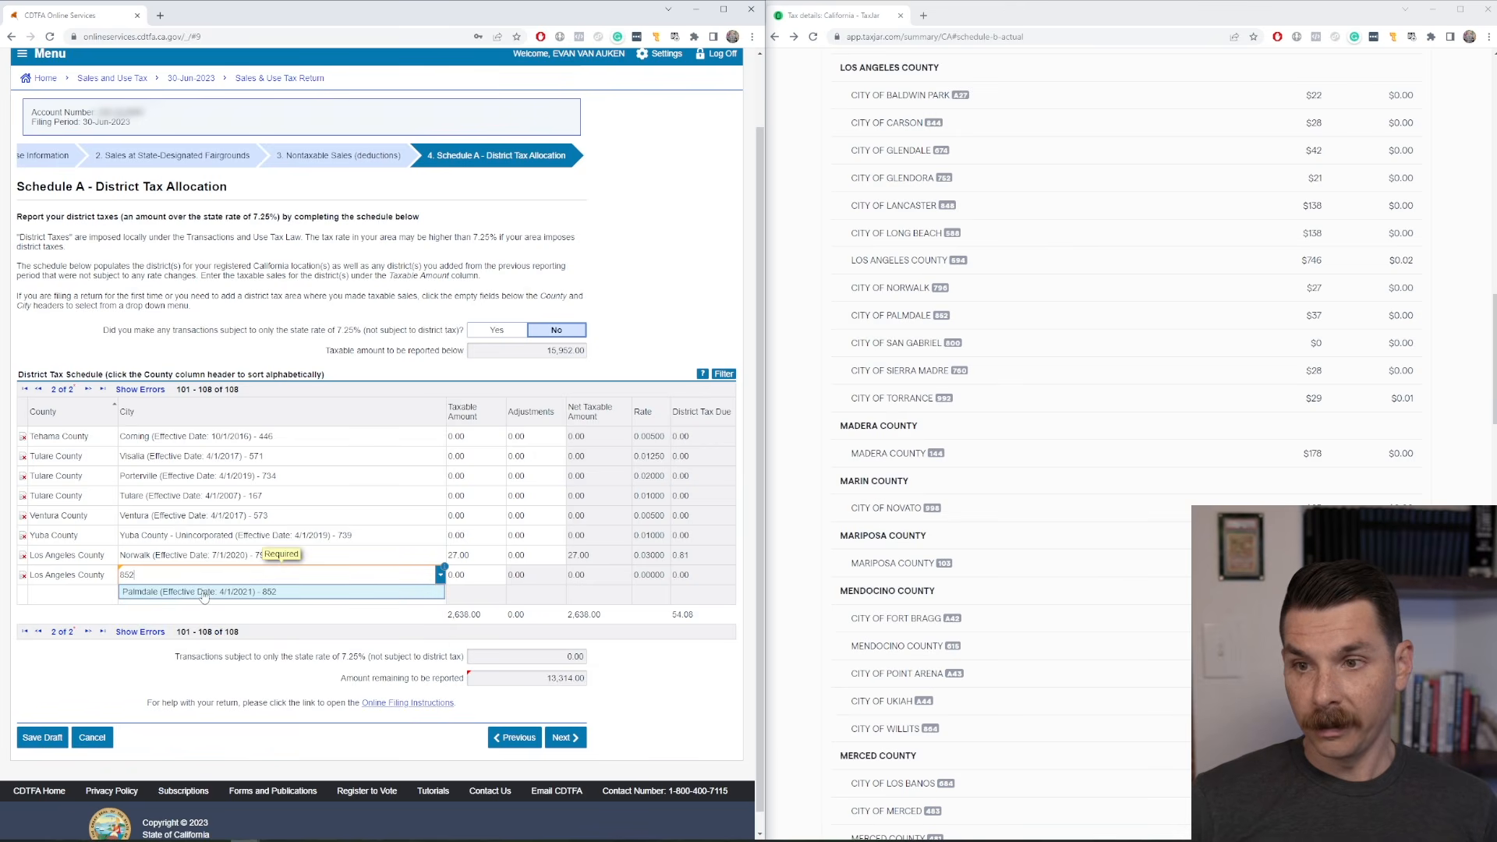
left_click(203, 593)
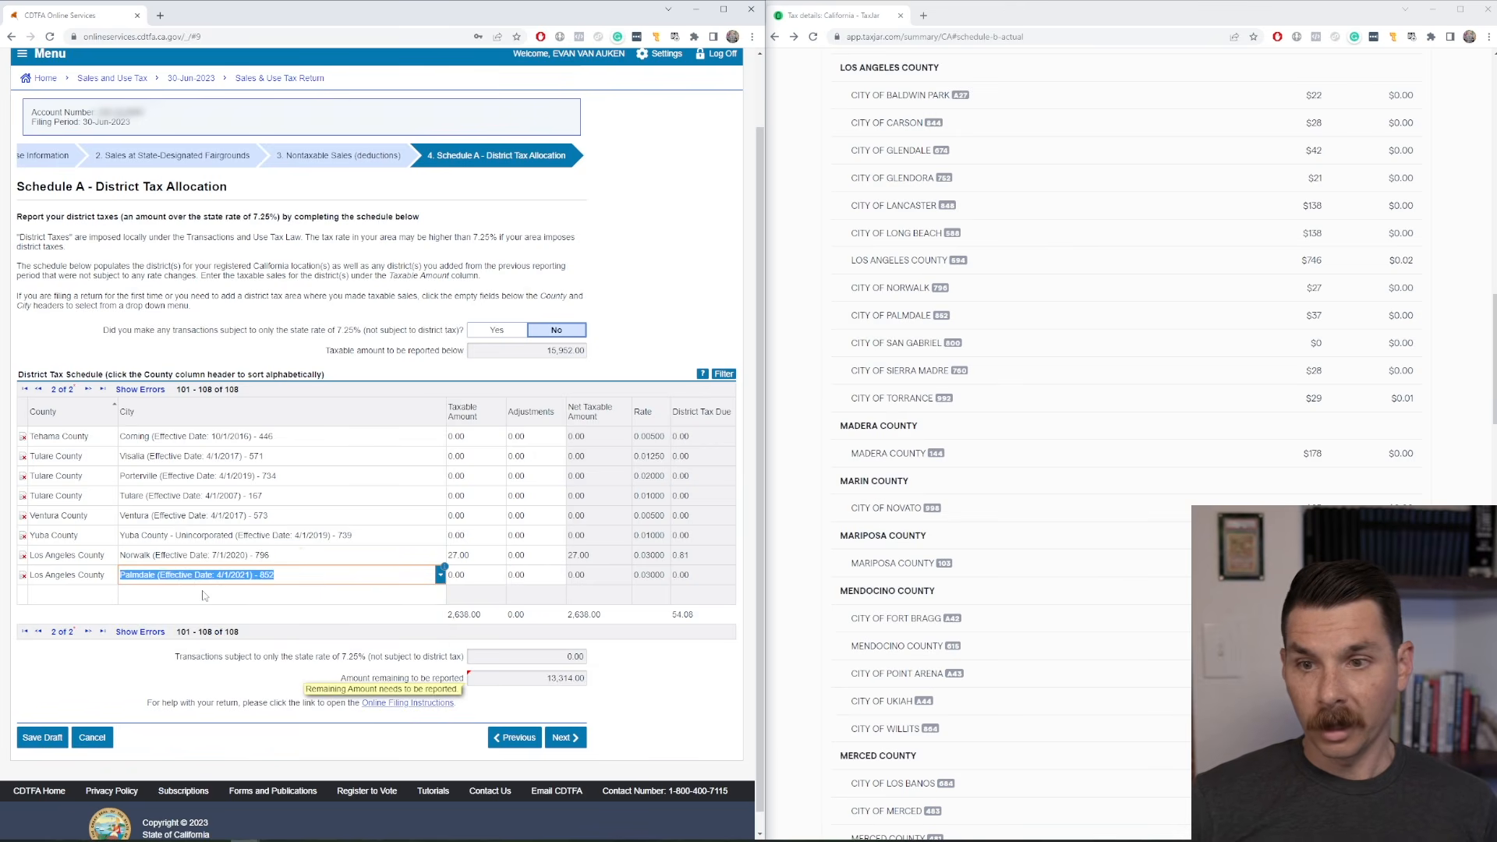
left_click(477, 577)
type("37")
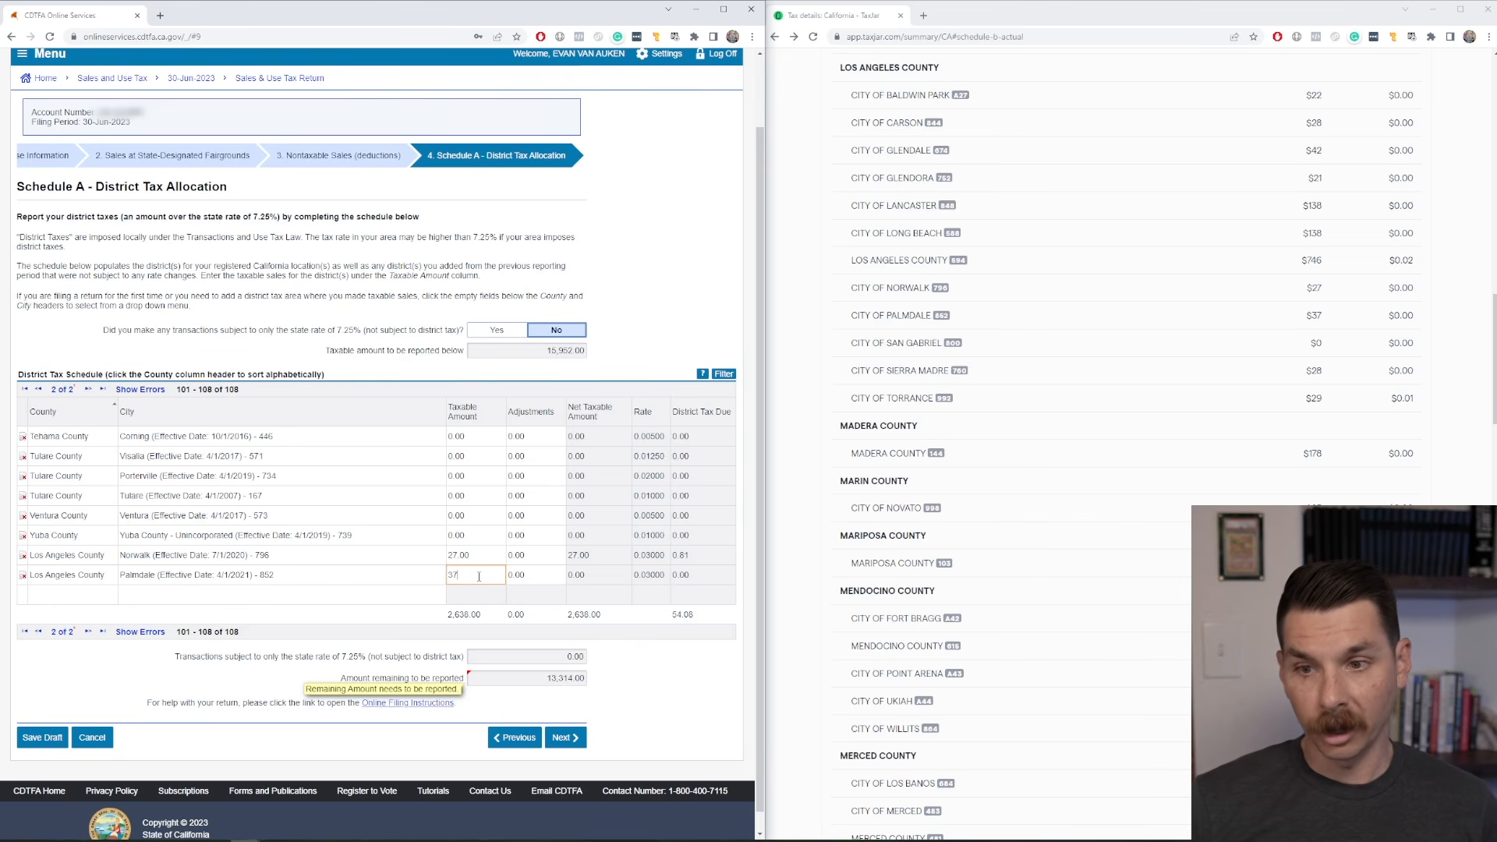
Add a Los Angeles County row for San Gabriel using district code 800.
left_click(87, 598)
type("los")
left_click(177, 594)
type("800")
key("Return")
Add a Los Angeles County row for Sierra Madre using district code 760.
left_click(73, 617)
type("los")
left_click(67, 634)
left_click(289, 616)
type("760")
left_click(301, 631)
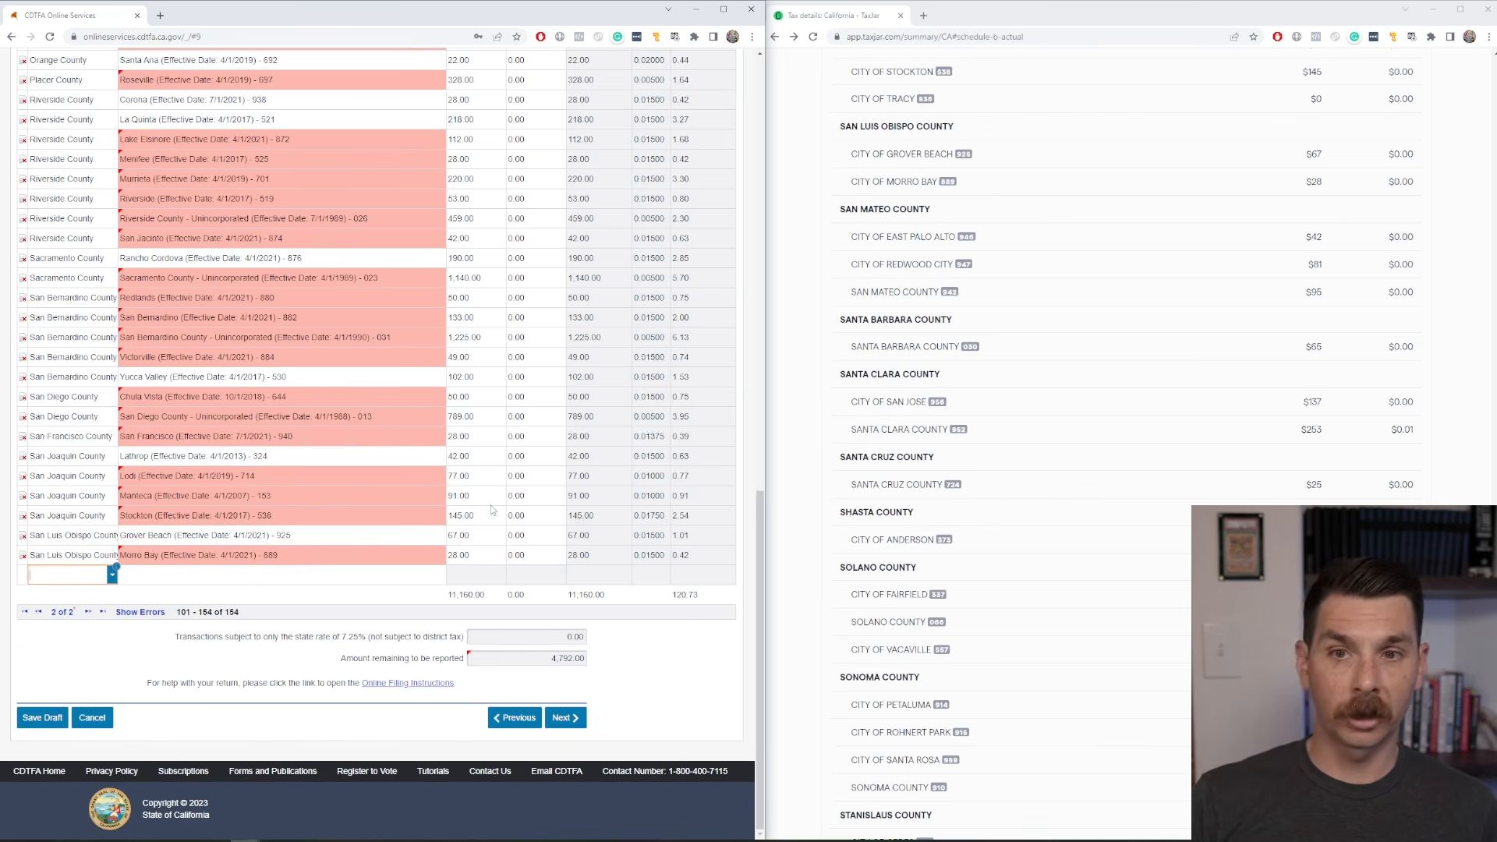
Add a San Mateo County row for East Palo Alto, district code 946, with a taxable amount of 42.
type("san mateo")
key("Tab")
type("946")
key("Tab")
type("42")
key("Tab")
key("Tab")
type("sa")
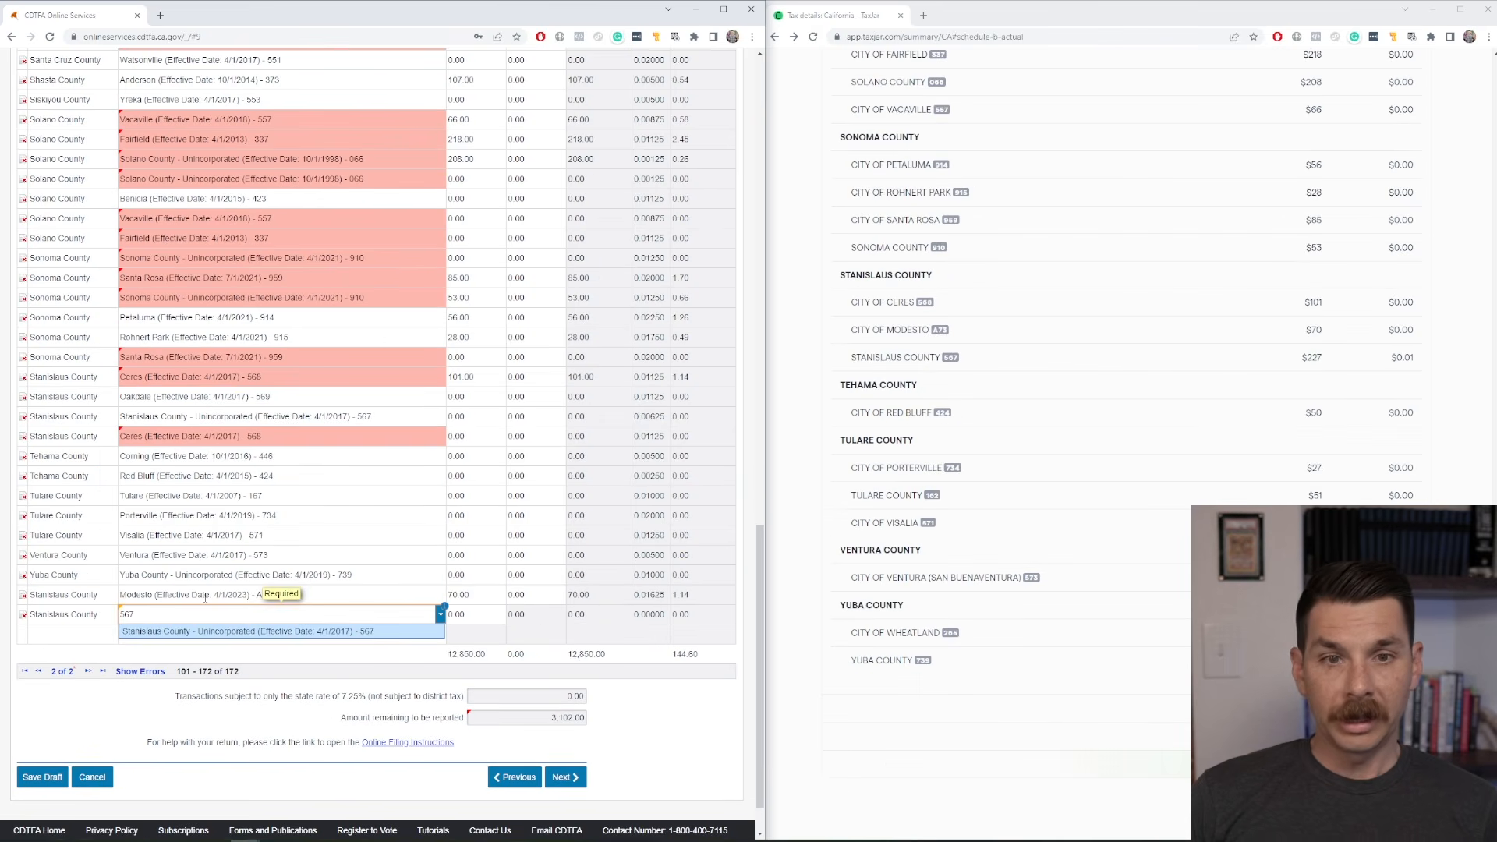
Set the new Stanislaus County row to Stanislaus County - Unincorporated (Effective Date: 4/1/2017) - 567 with a taxable amount of 227.
key("Tab")
type("22")
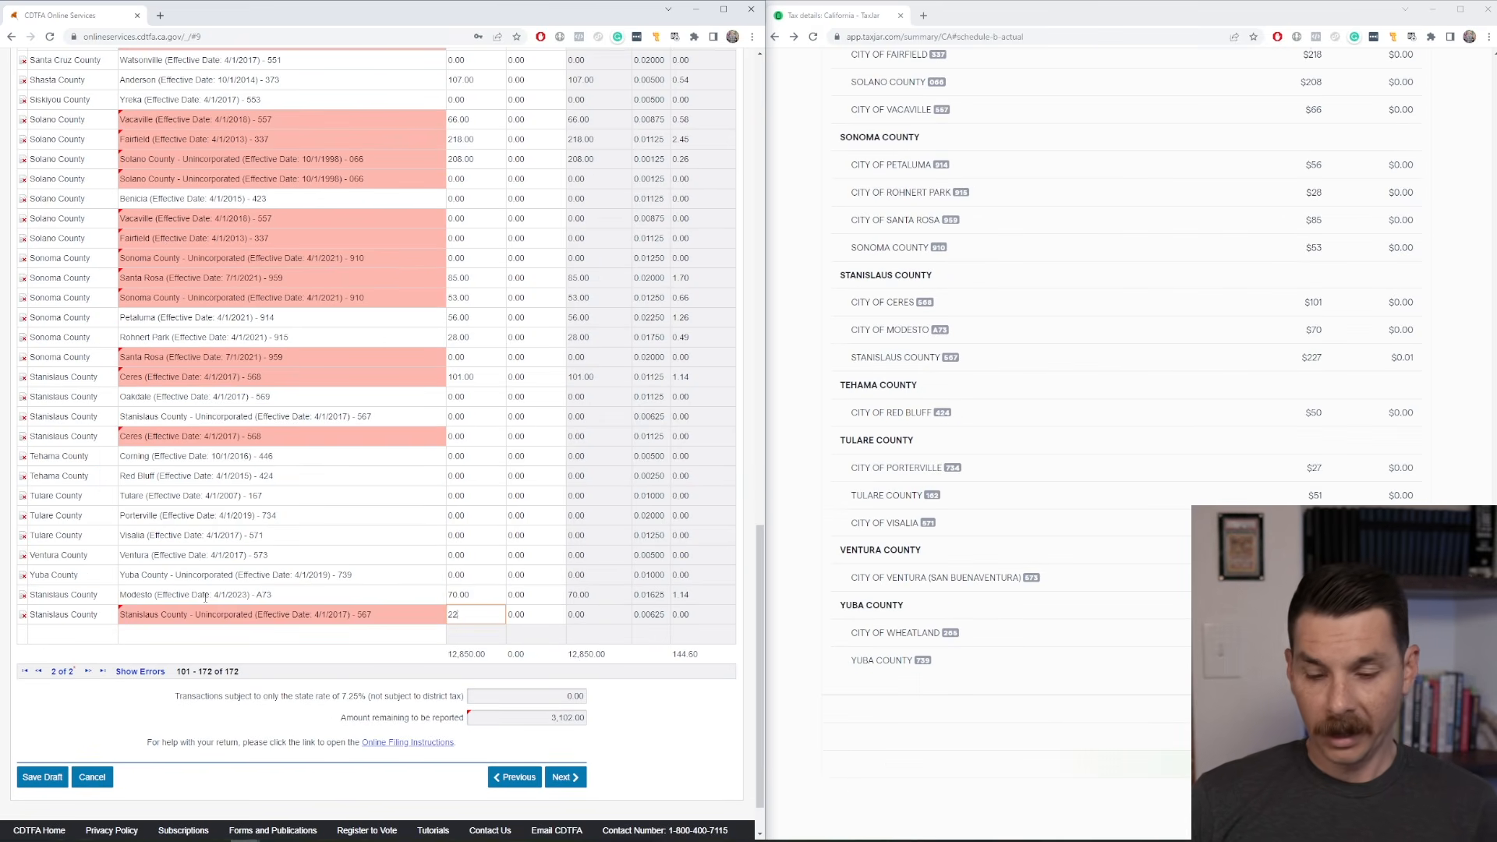
key("Tab")
key("Tab")
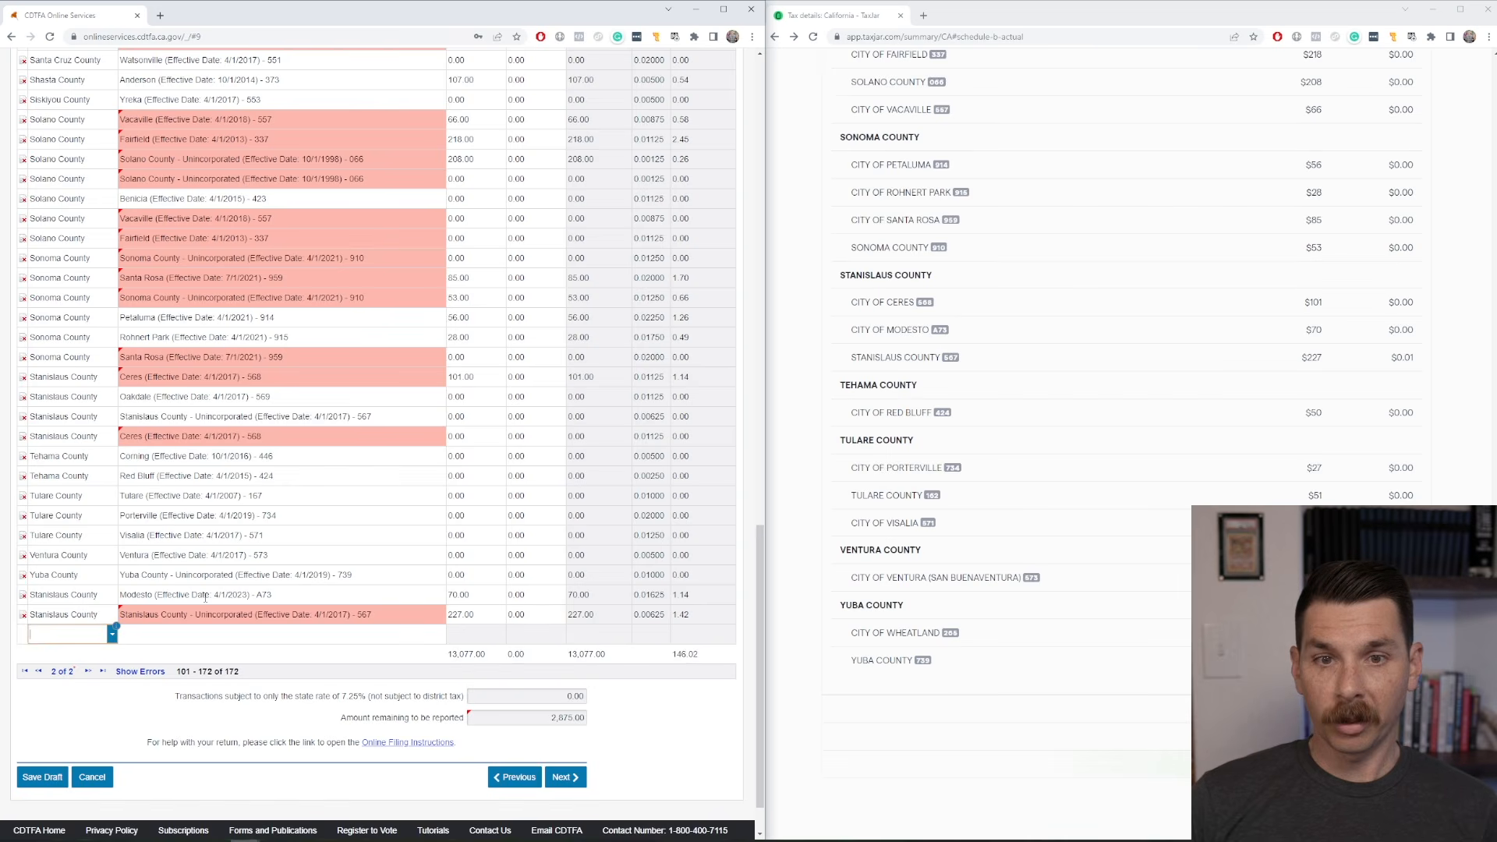
Add a Tehama County row for Red Bluff (Effective Date: 4/1/2015) - 424 with a taxable amount of 50.
type("teh")
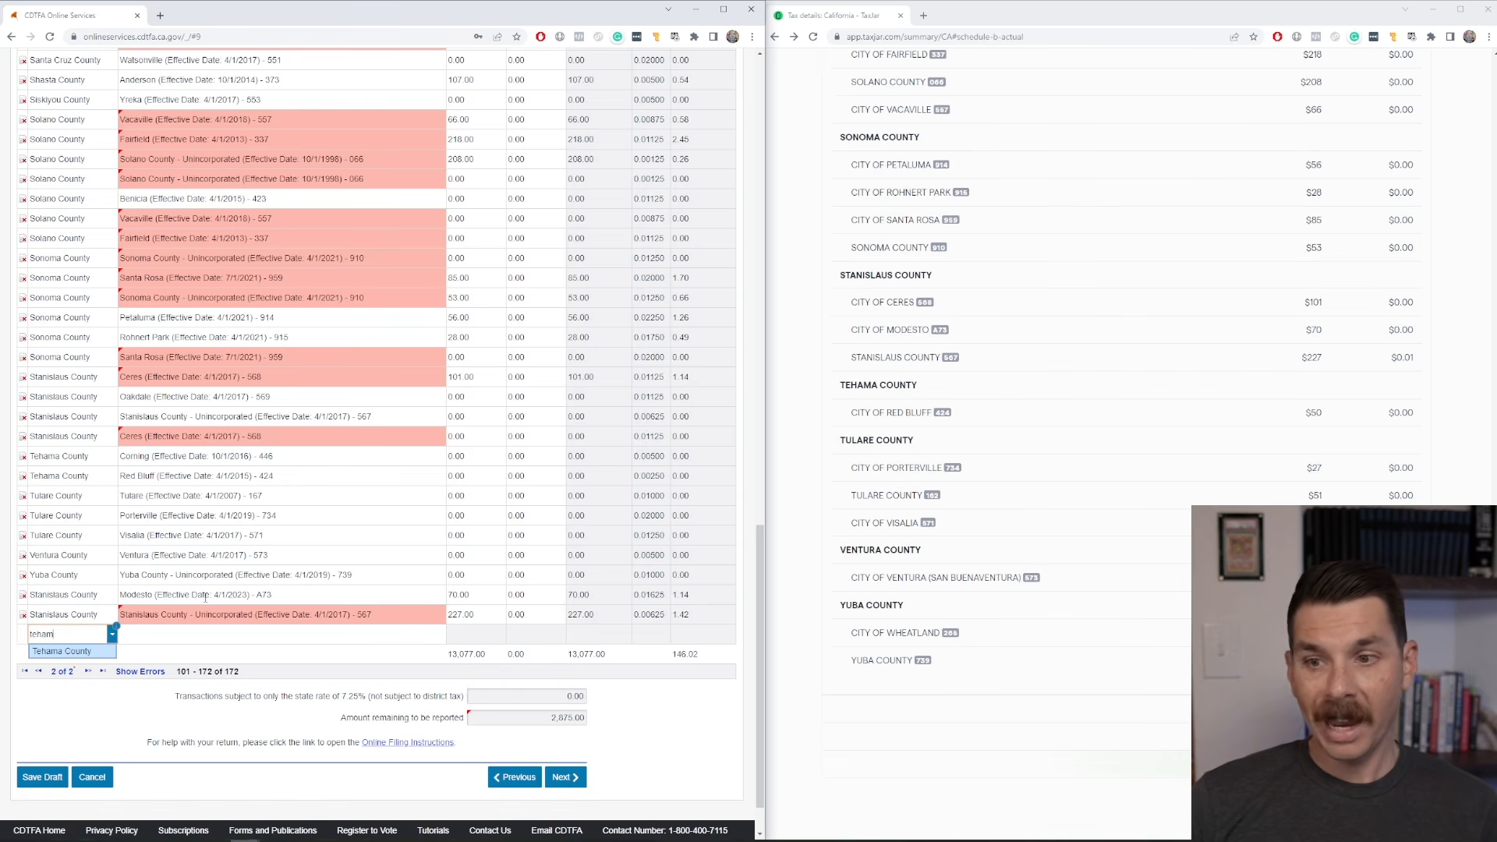
type("am")
key("Return")
key("Tab")
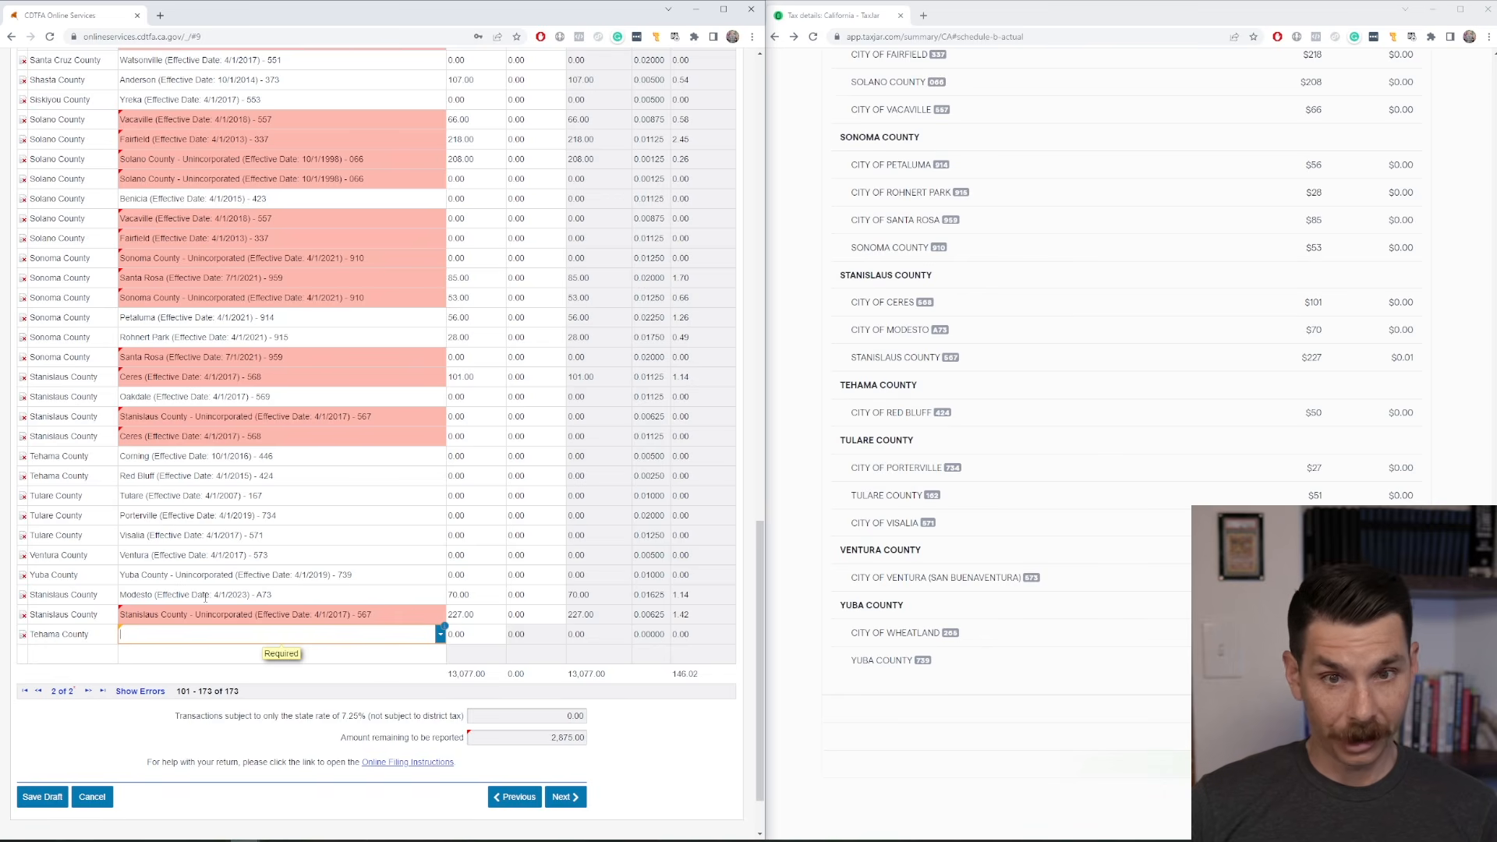
type("red")
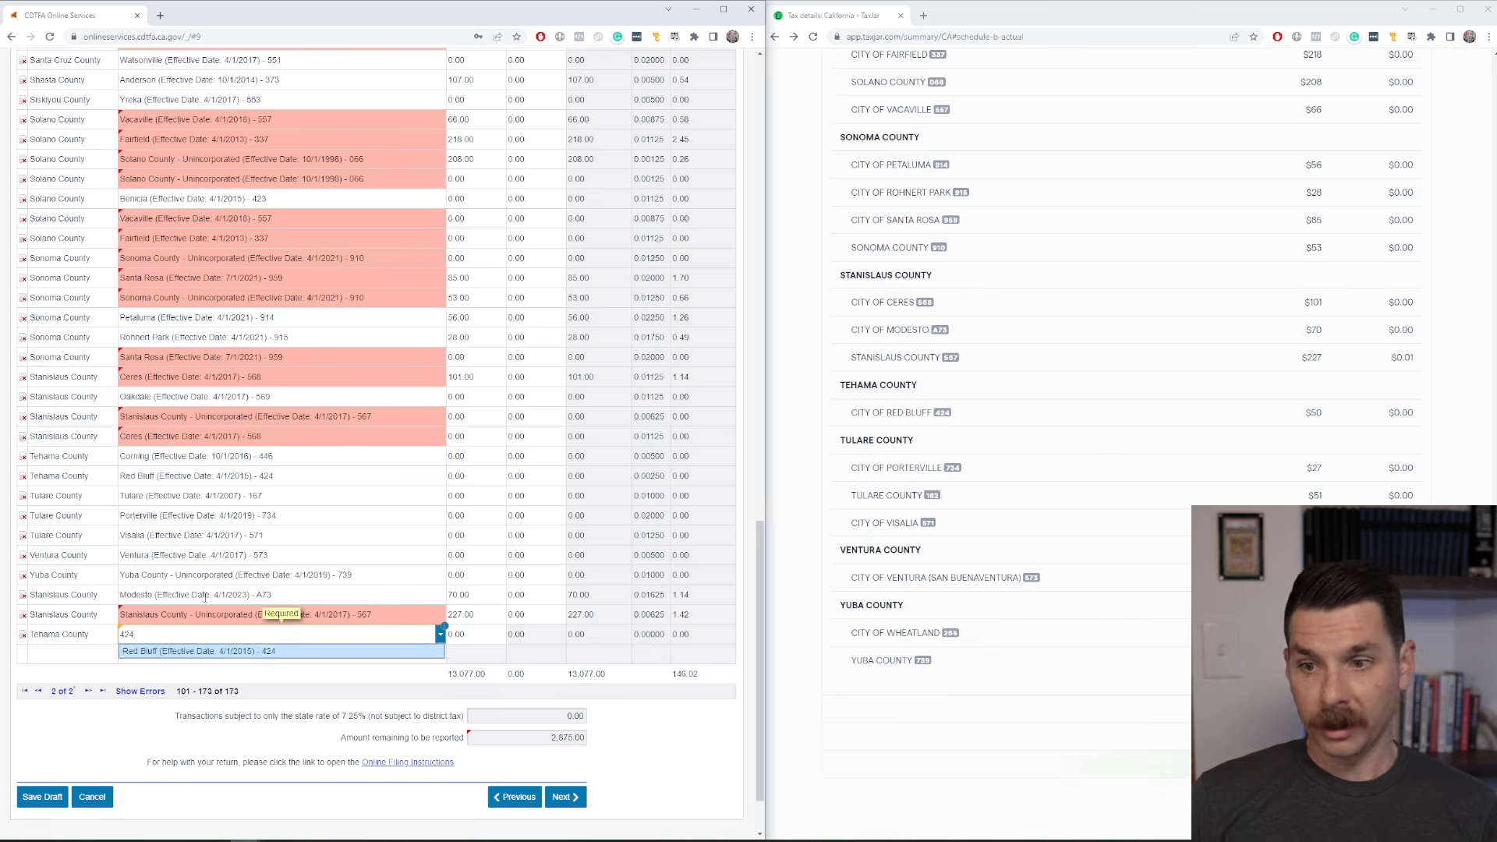
key("Tab")
type("50")
key("Tab")
Add a Tulare County row for Porterville (Effective Date: 4/1/2019) - 734 with a taxable amount of 27, and begin another Tulare County row.
key("Tab")
type("tulare")
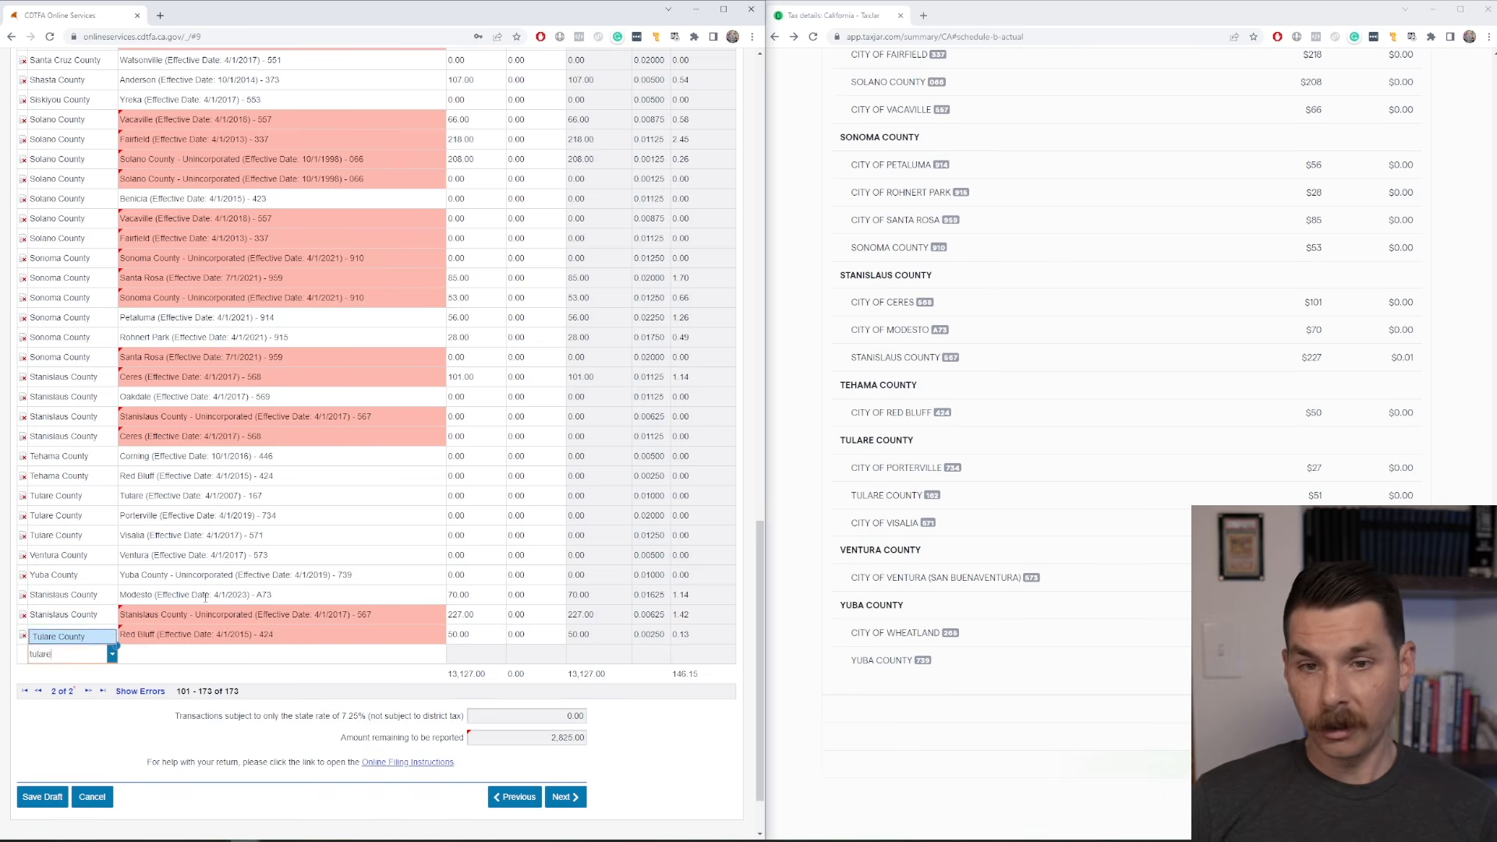
key("Tab")
type("por")
key("Tab")
type("27")
key("Tab")
key("Tab")
type("tu")
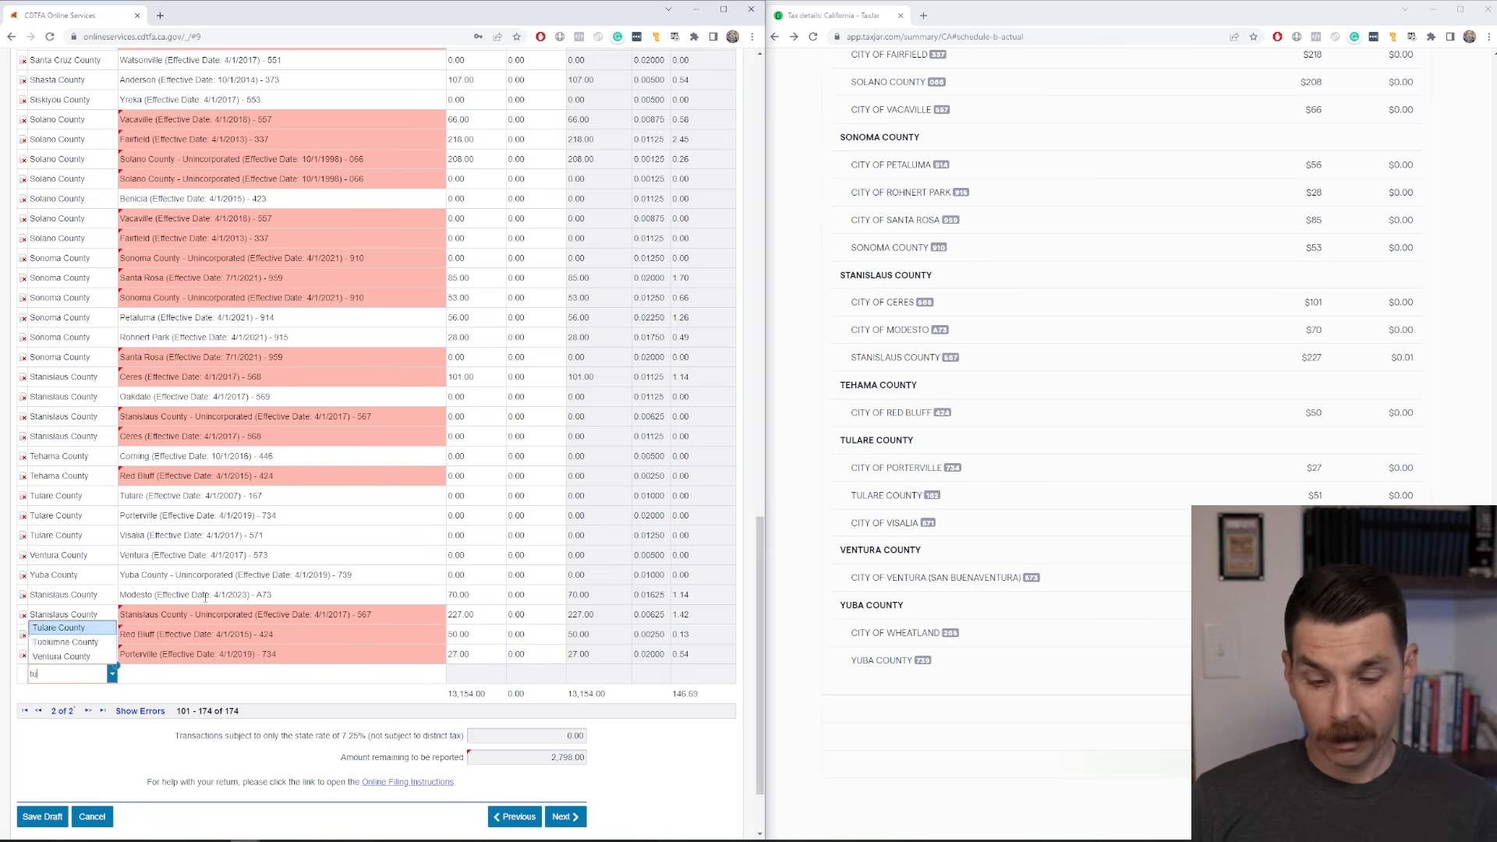
key("Tab")
Delete the duplicate zero-amount rows for San Bernardino County - Unincorporated and Solano County - Unincorporated from the District Tax Schedule.
scroll(514, 434, "down", 7)
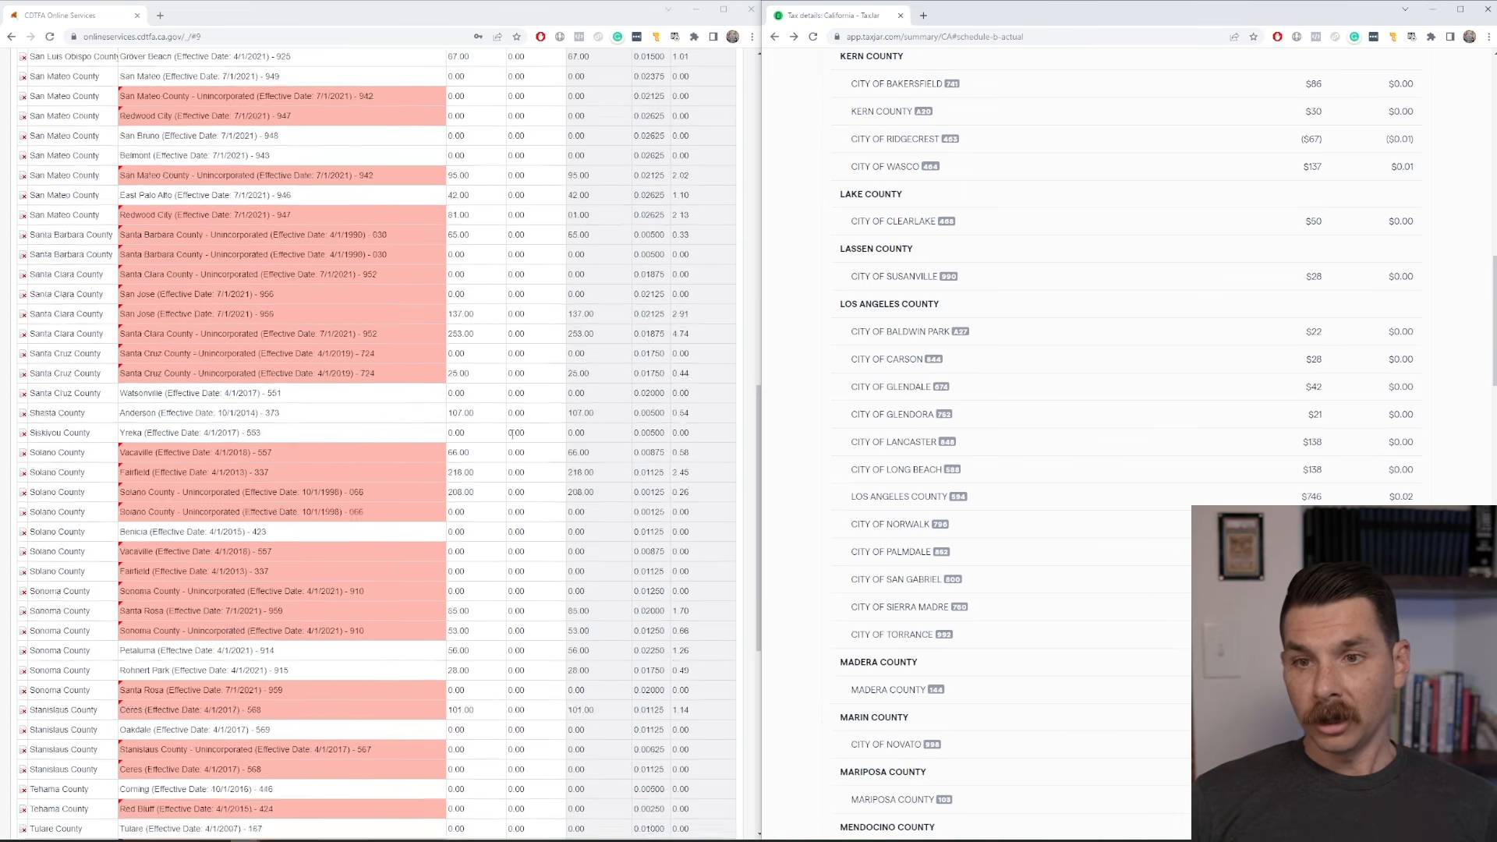
scroll(512, 434, "down", 7)
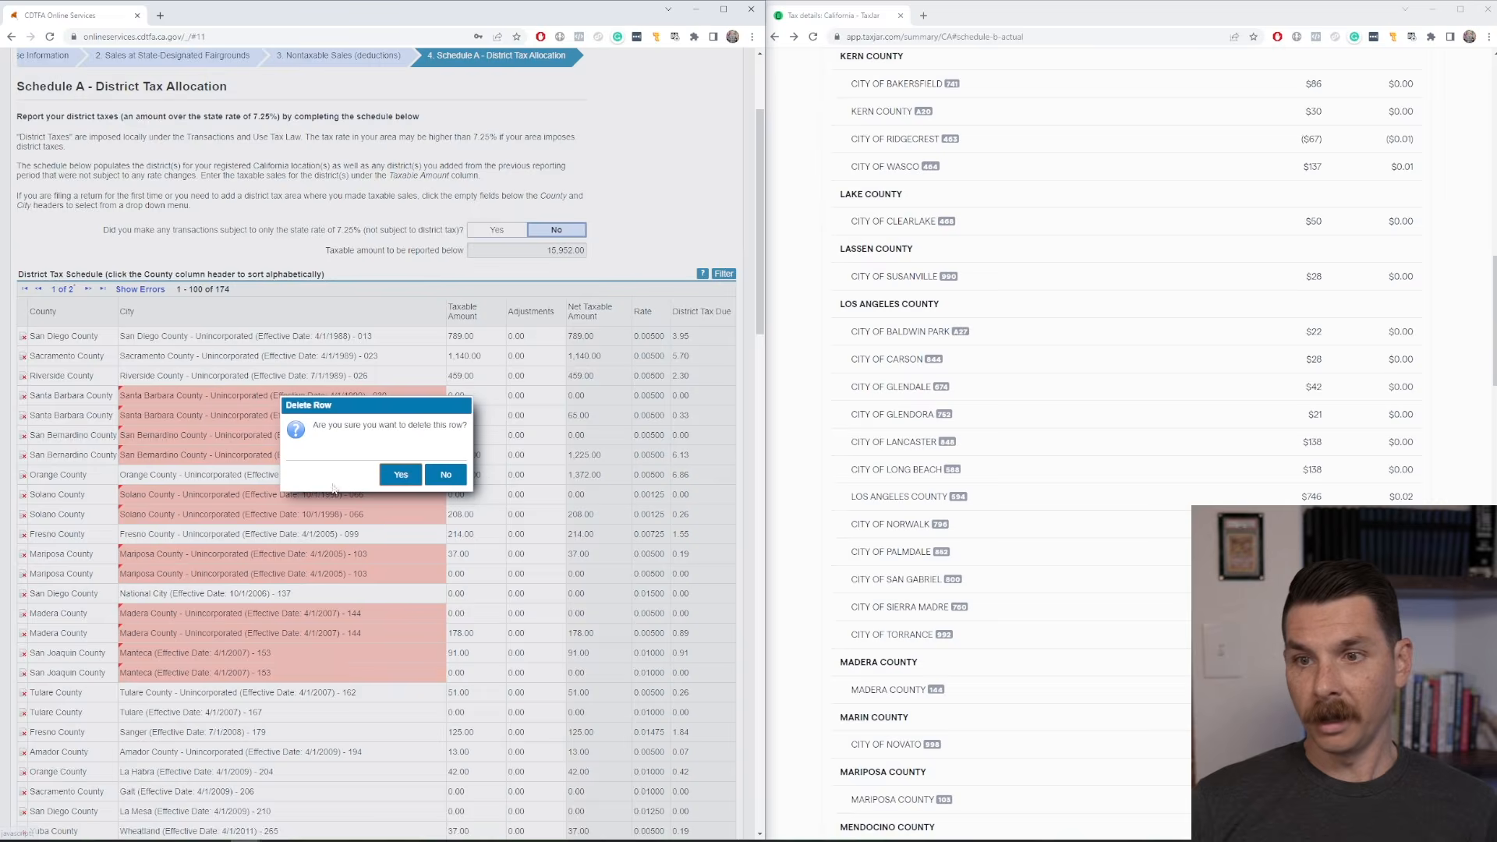
left_click(396, 471)
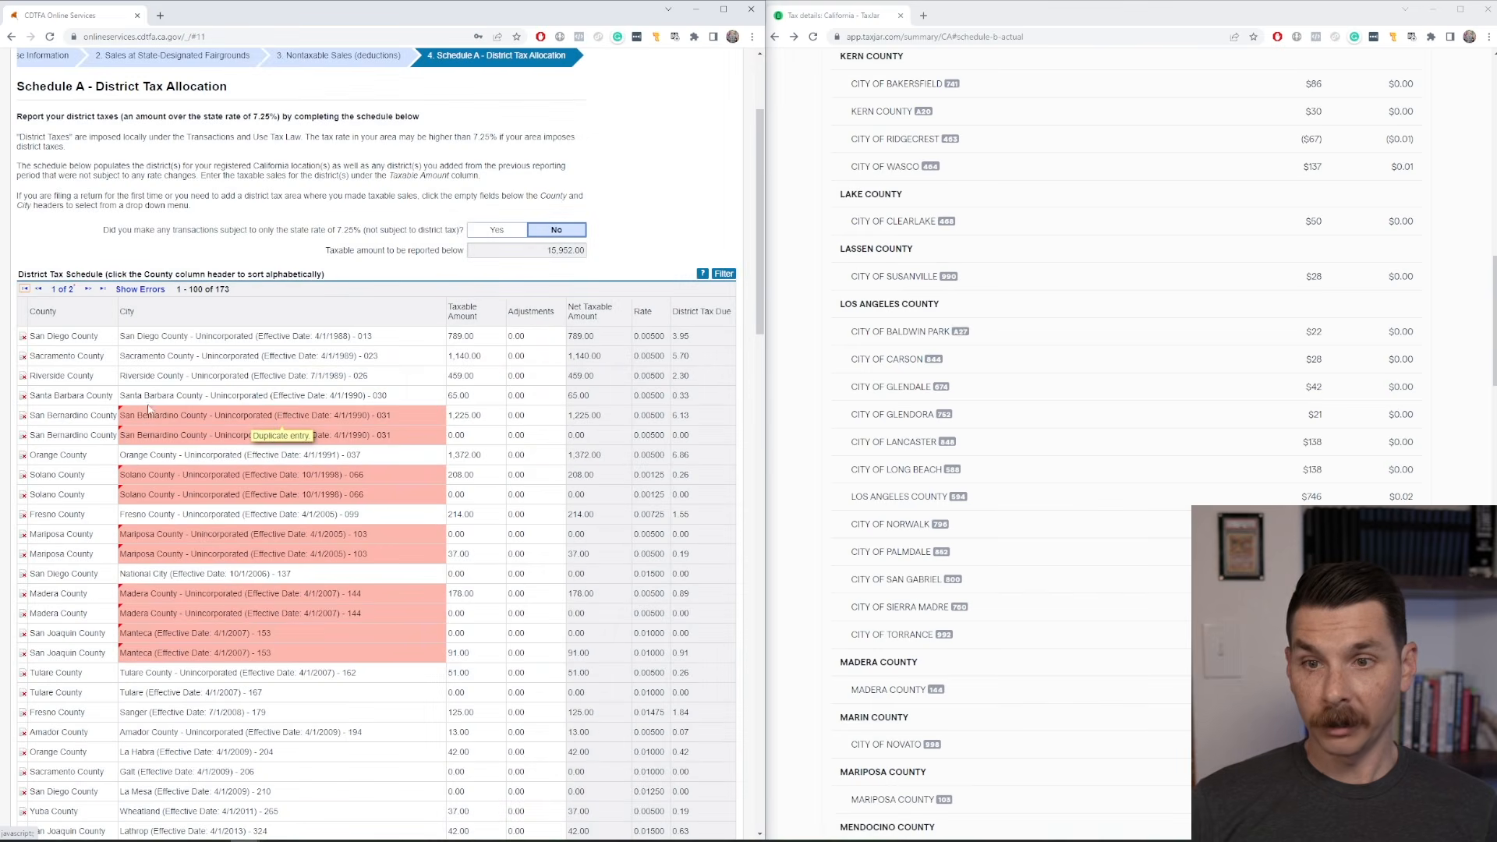
left_click(23, 435)
left_click(395, 473)
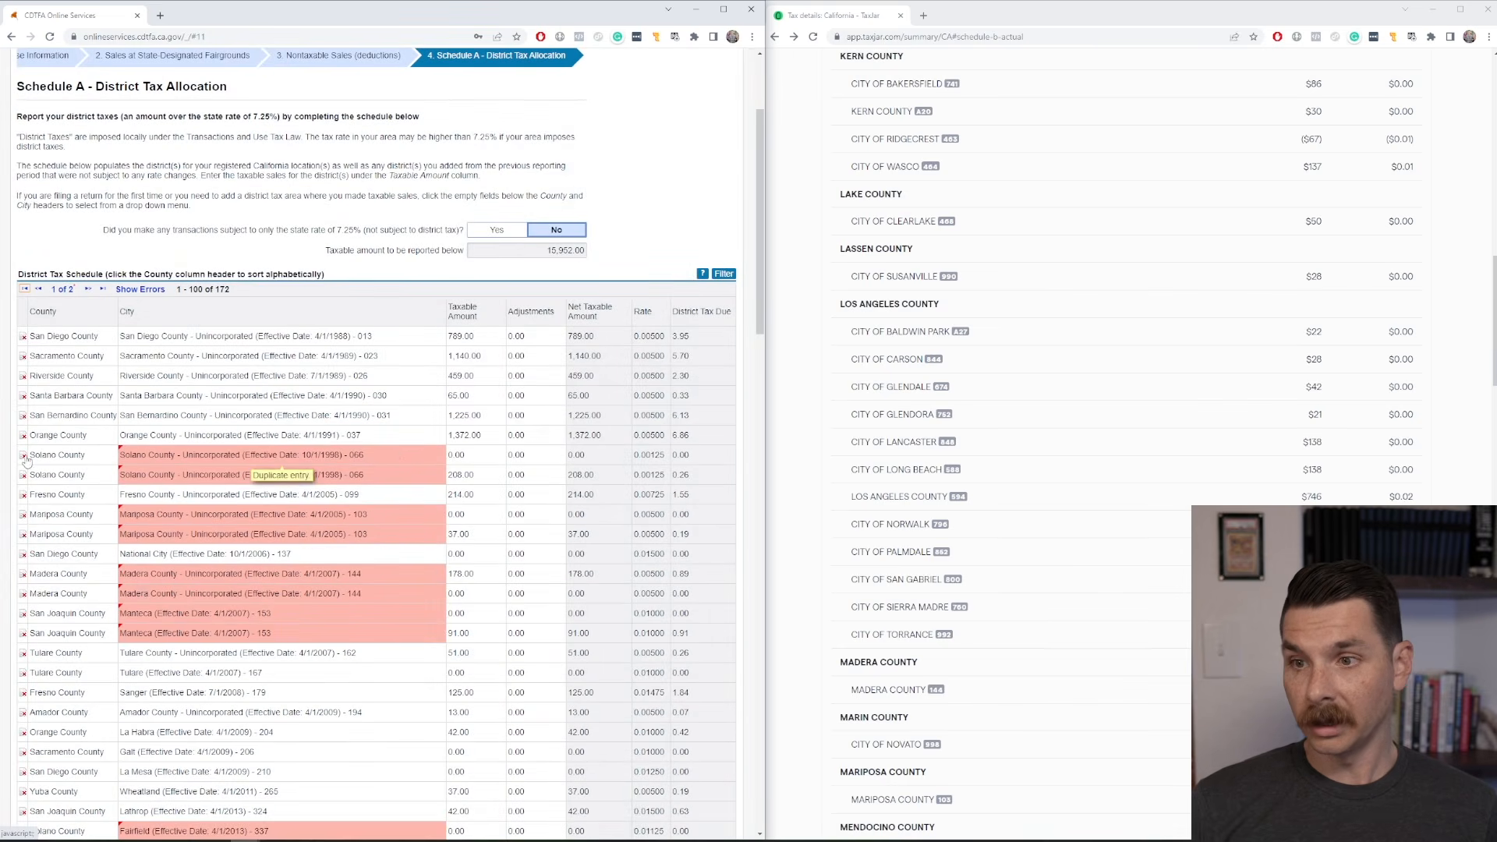
left_click(24, 456)
left_click(395, 473)
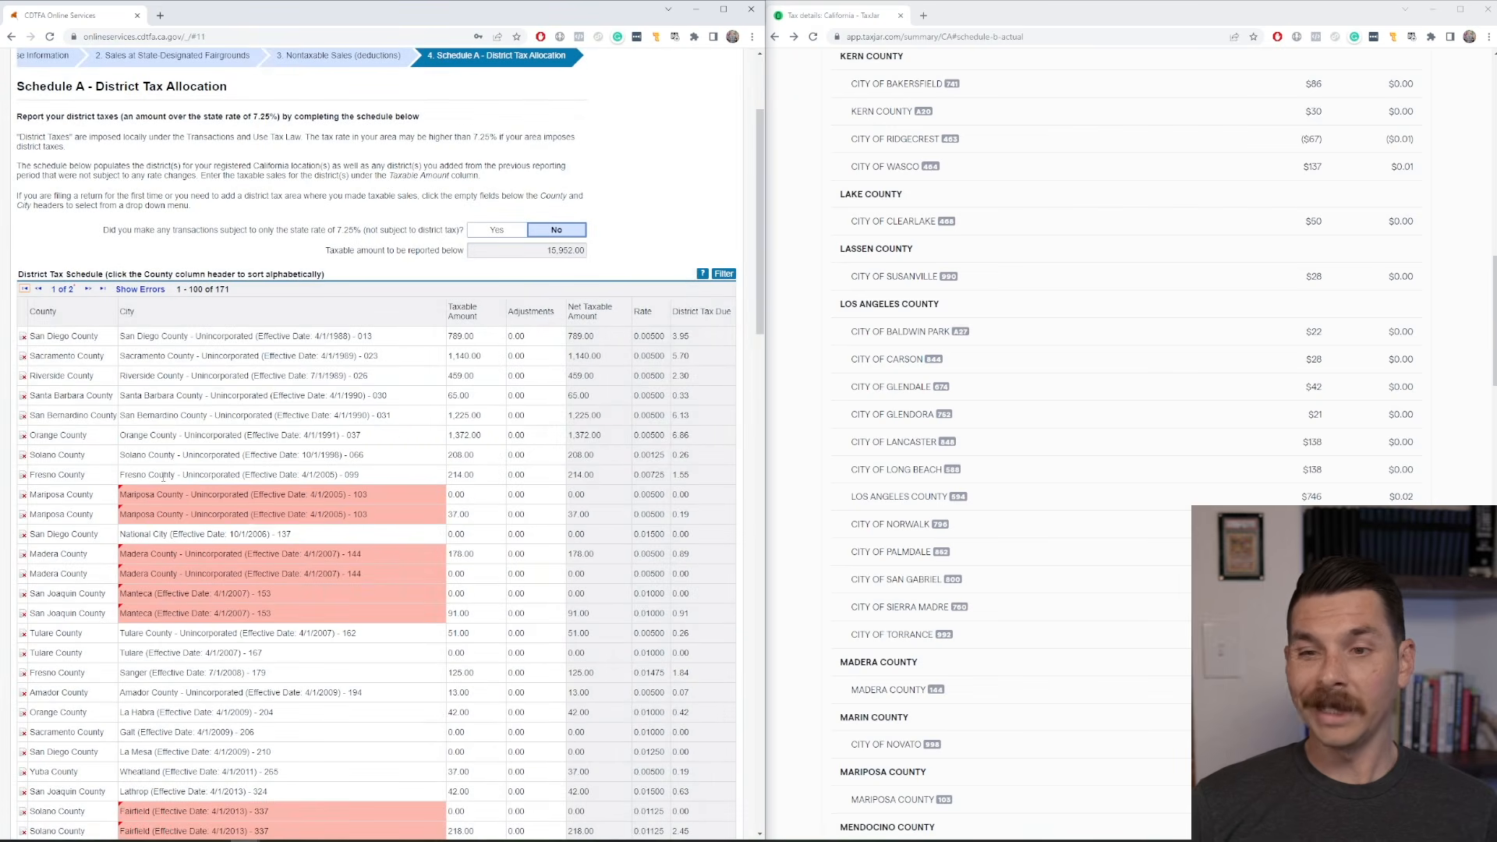
Delete the remaining duplicate zero-amount rows across the schedule, from Mariposa County - Unincorporated through Santa Rosa.
left_click(24, 496)
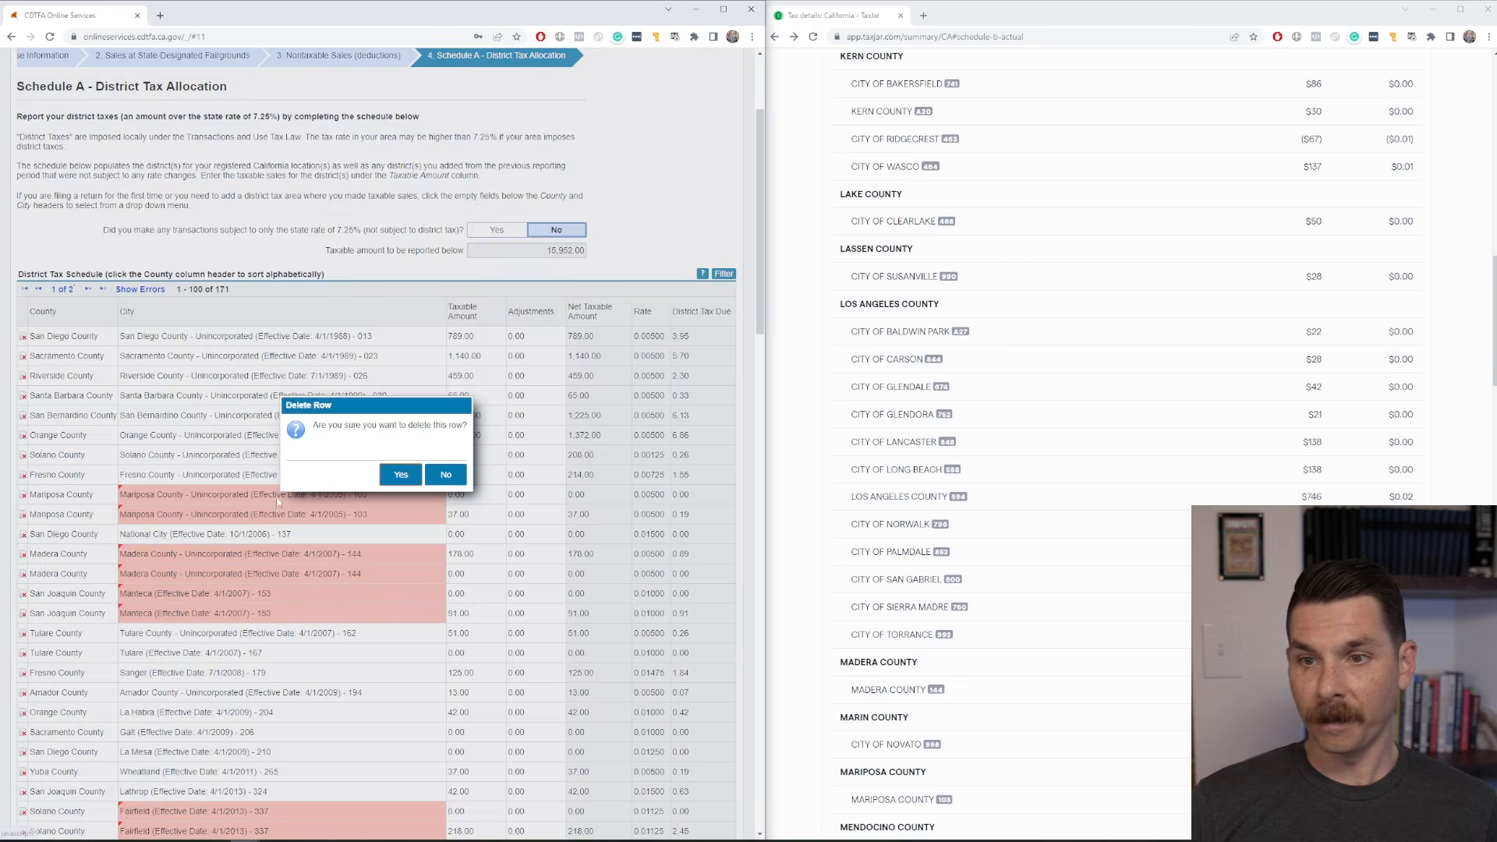
left_click(387, 474)
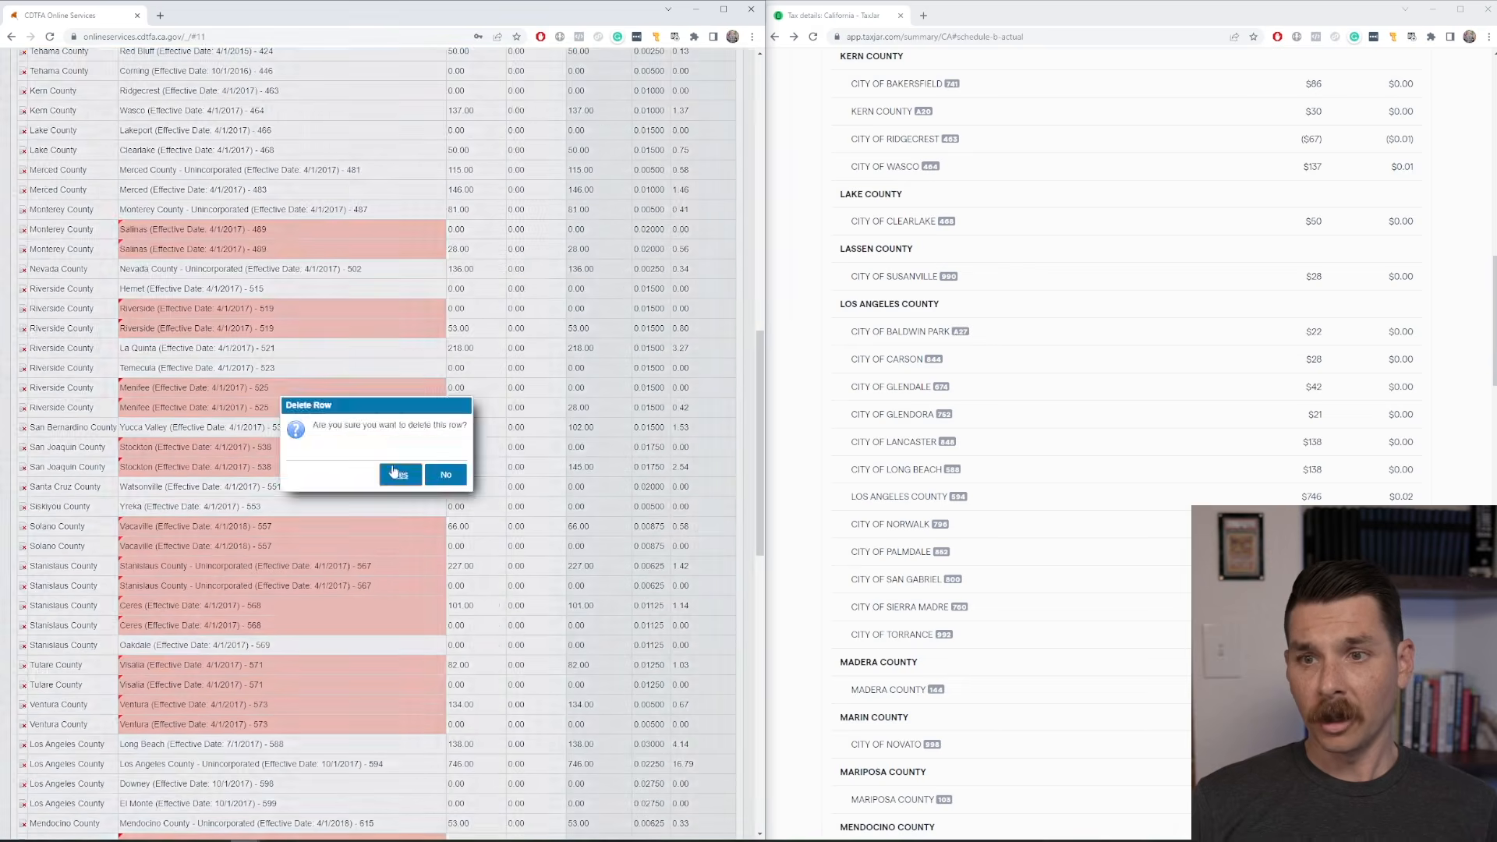
left_click(393, 471)
left_click(24, 290)
left_click(393, 472)
left_click(23, 348)
left_click(394, 473)
left_click(24, 387)
left_click(401, 474)
left_click(24, 450)
left_click(400, 474)
left_click(23, 468)
left_click(400, 474)
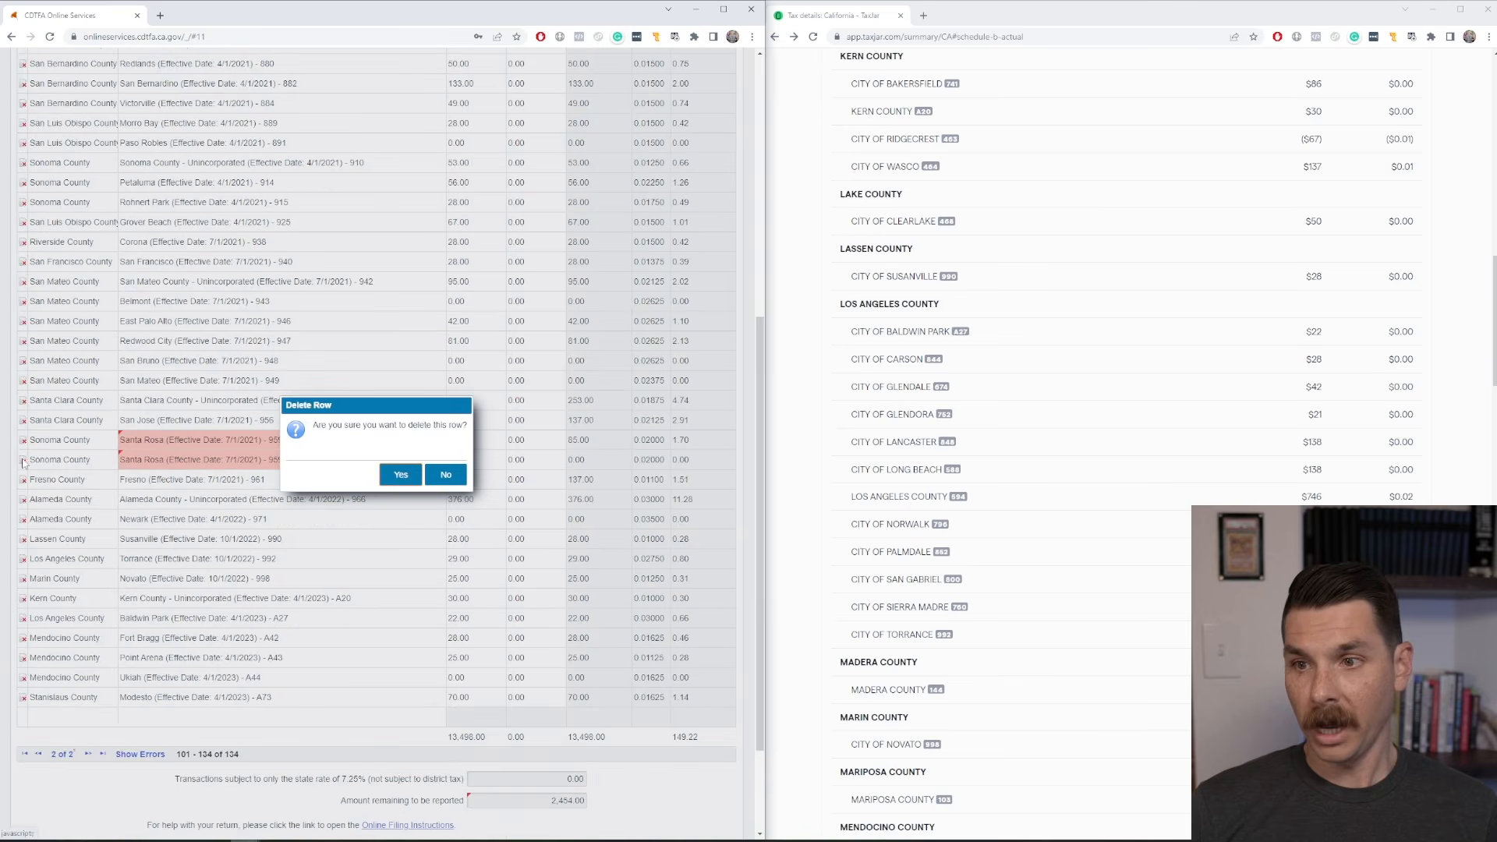
left_click(400, 474)
scroll(413, 535, "down", 1)
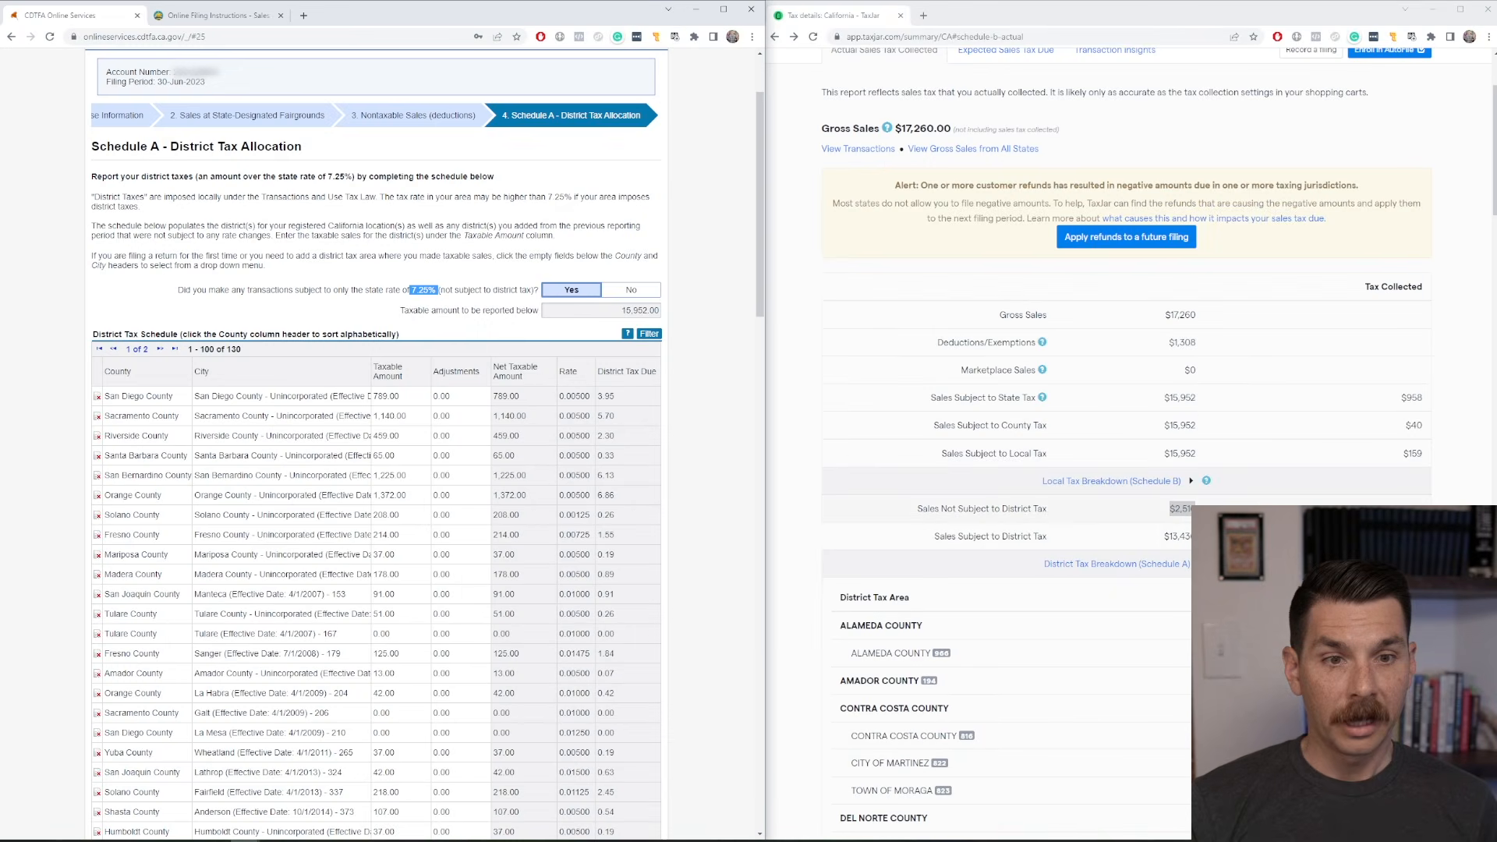
Compare TaxJar's sales subject and not subject to district tax and its area breakdown with Schedule A's totals and remaining amount.
left_click(1198, 509)
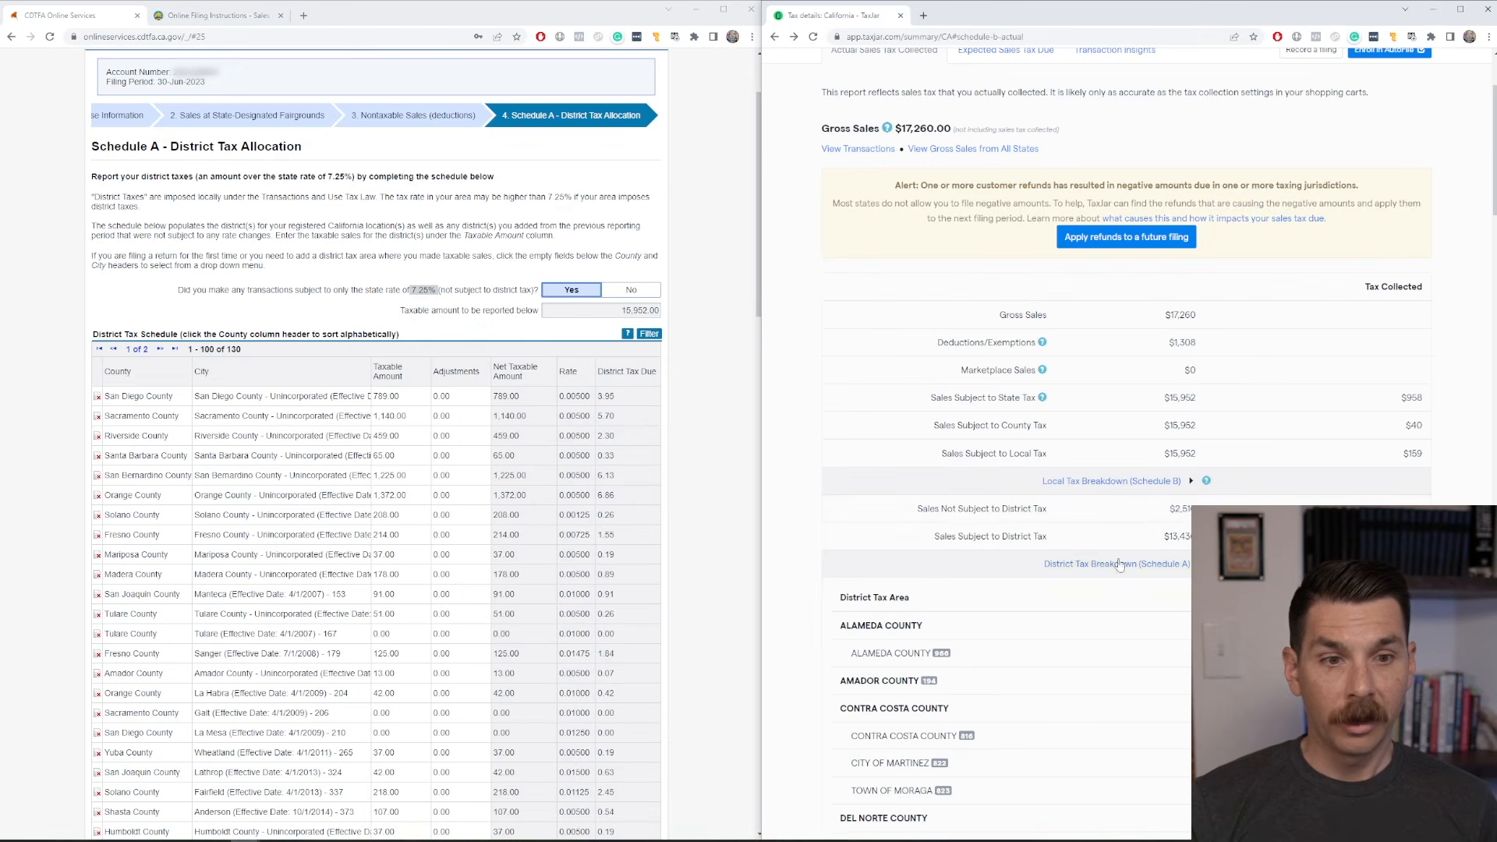
scroll(1119, 564, "down", 5)
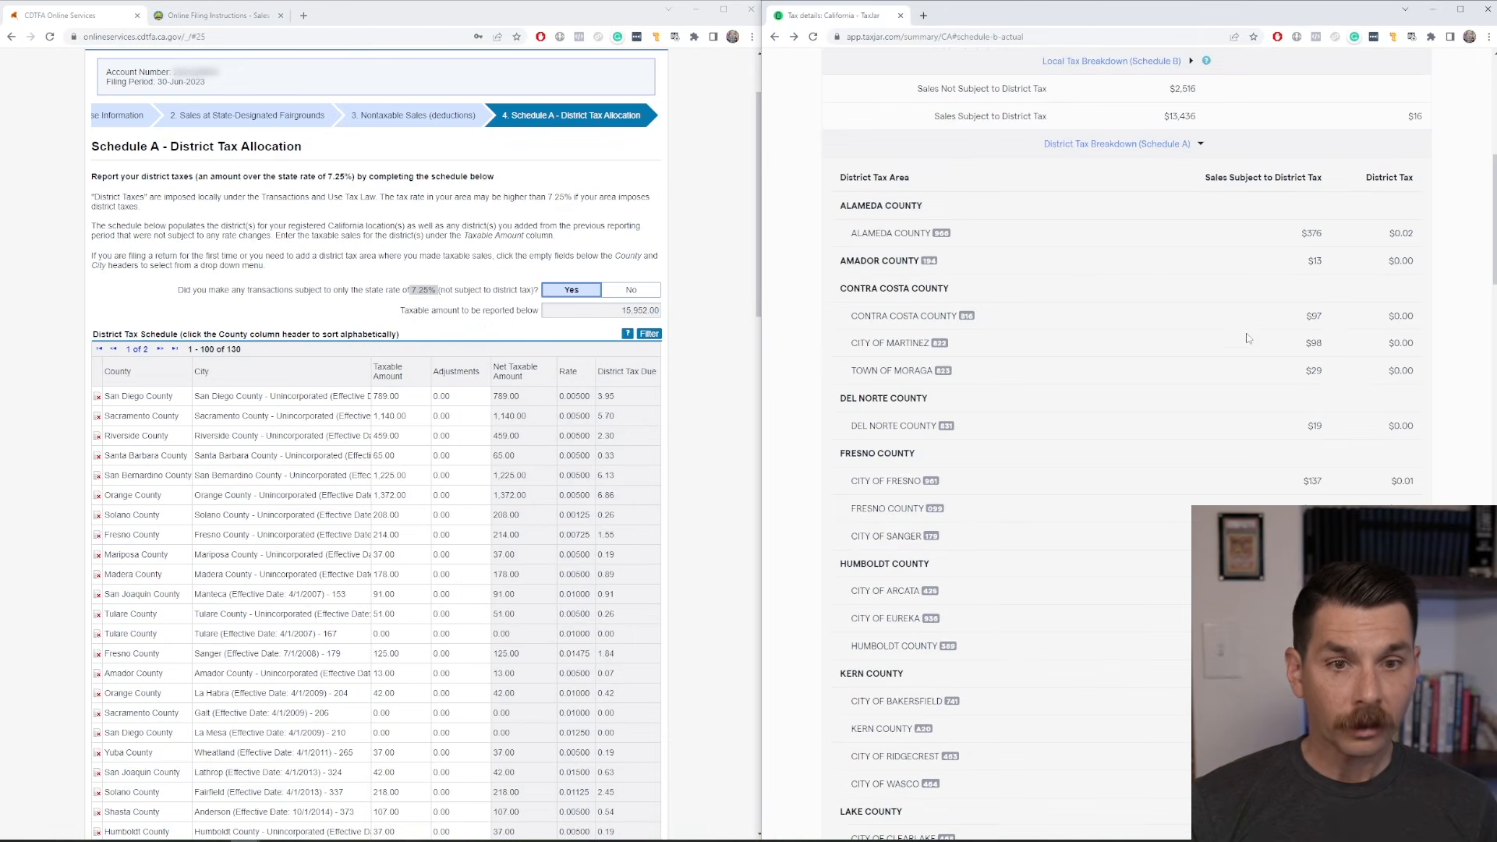
scroll(1246, 339, "down", 2)
scroll(1201, 405, "up", 2)
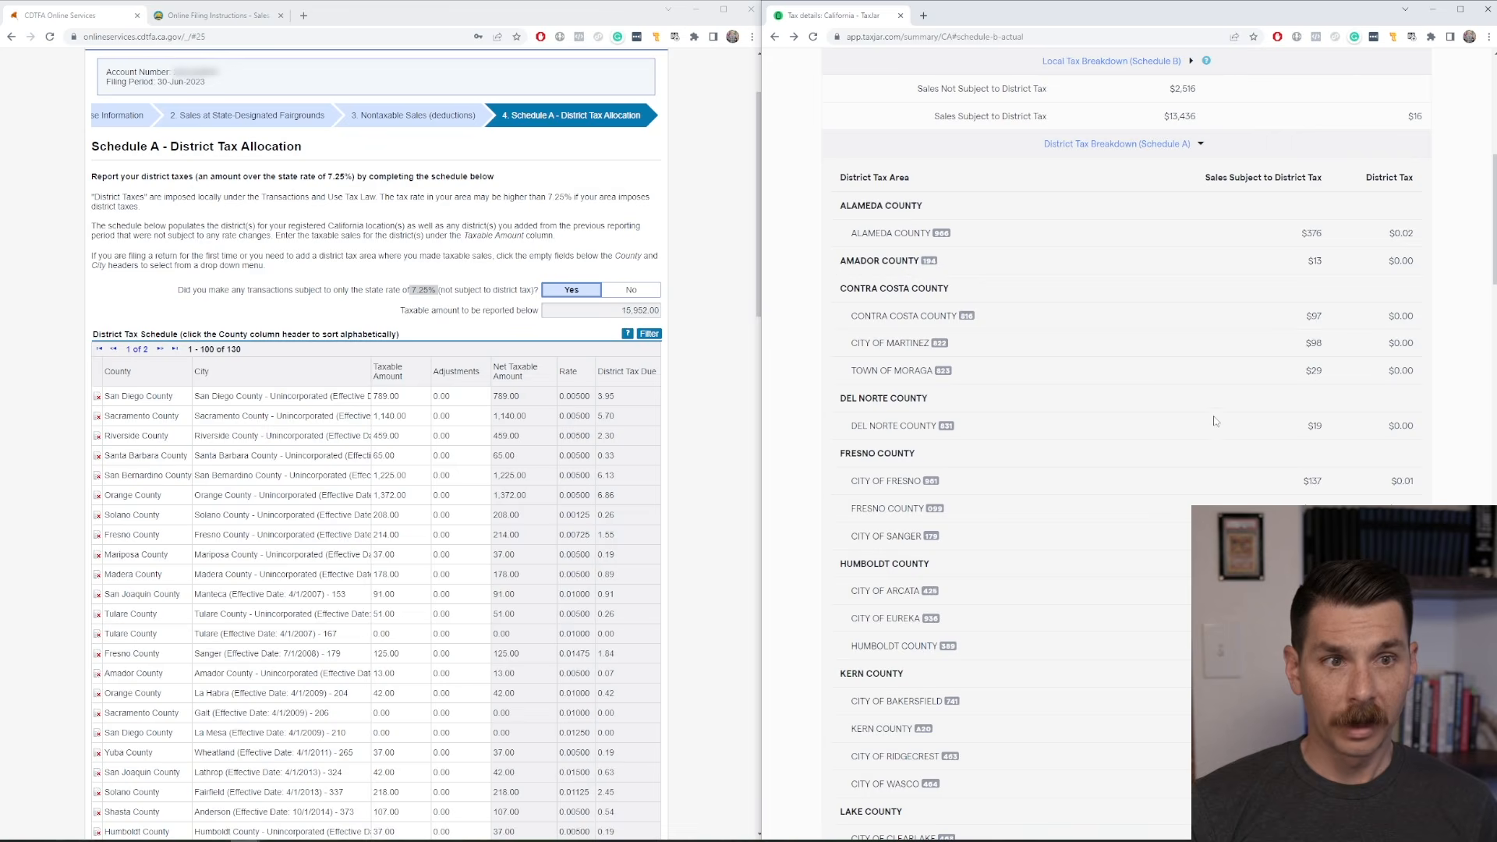
scroll(723, 441, "down", 20)
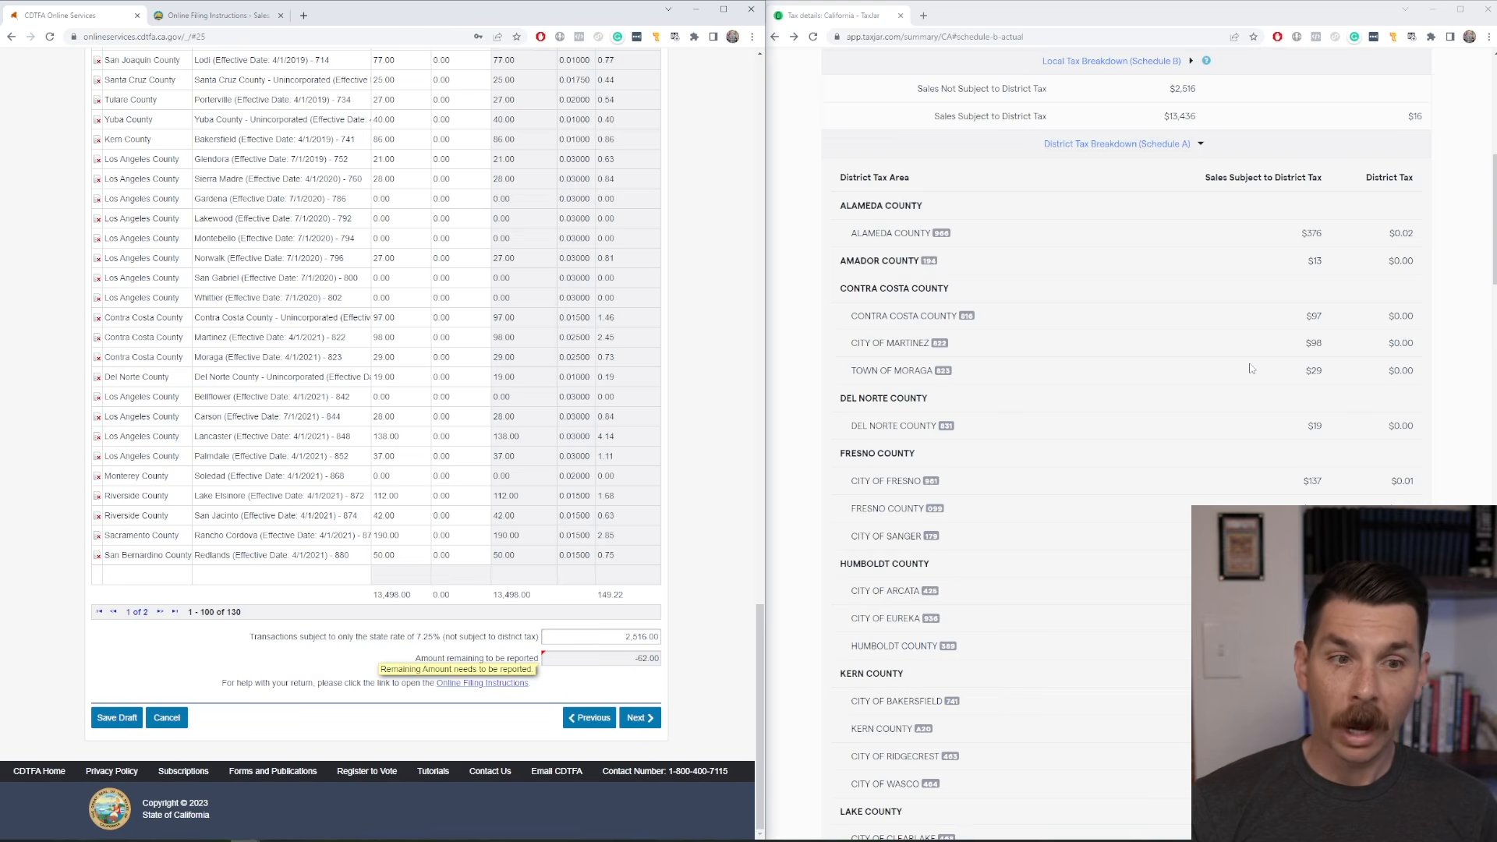
scroll(1345, 343, "down", 20)
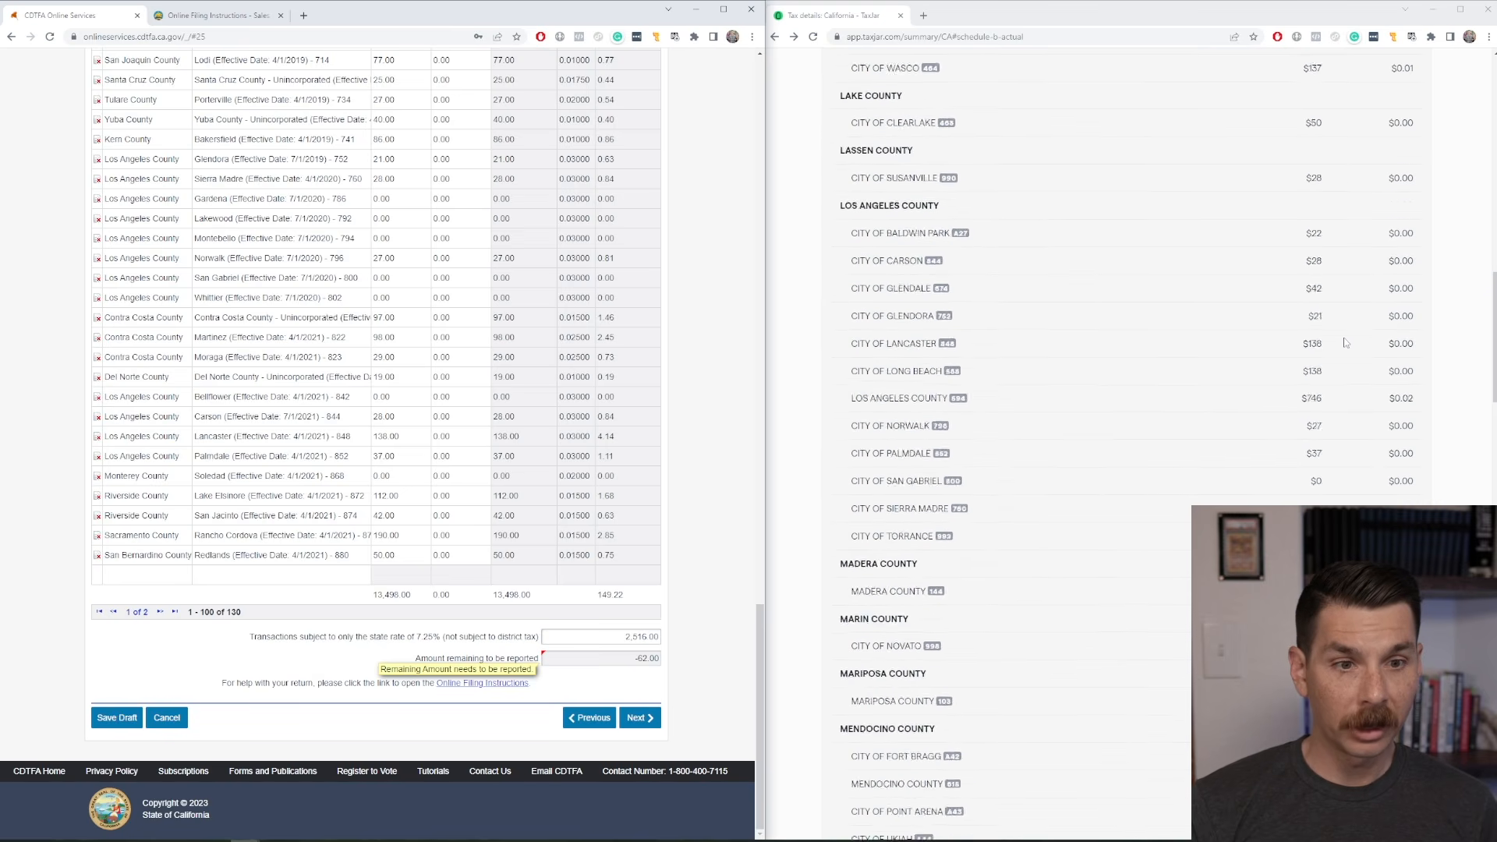
scroll(1344, 343, "down", 15)
scroll(1336, 312, "up", 20)
Try to continue from Schedule A to the next step of the return.
scroll(1333, 294, "down", 2)
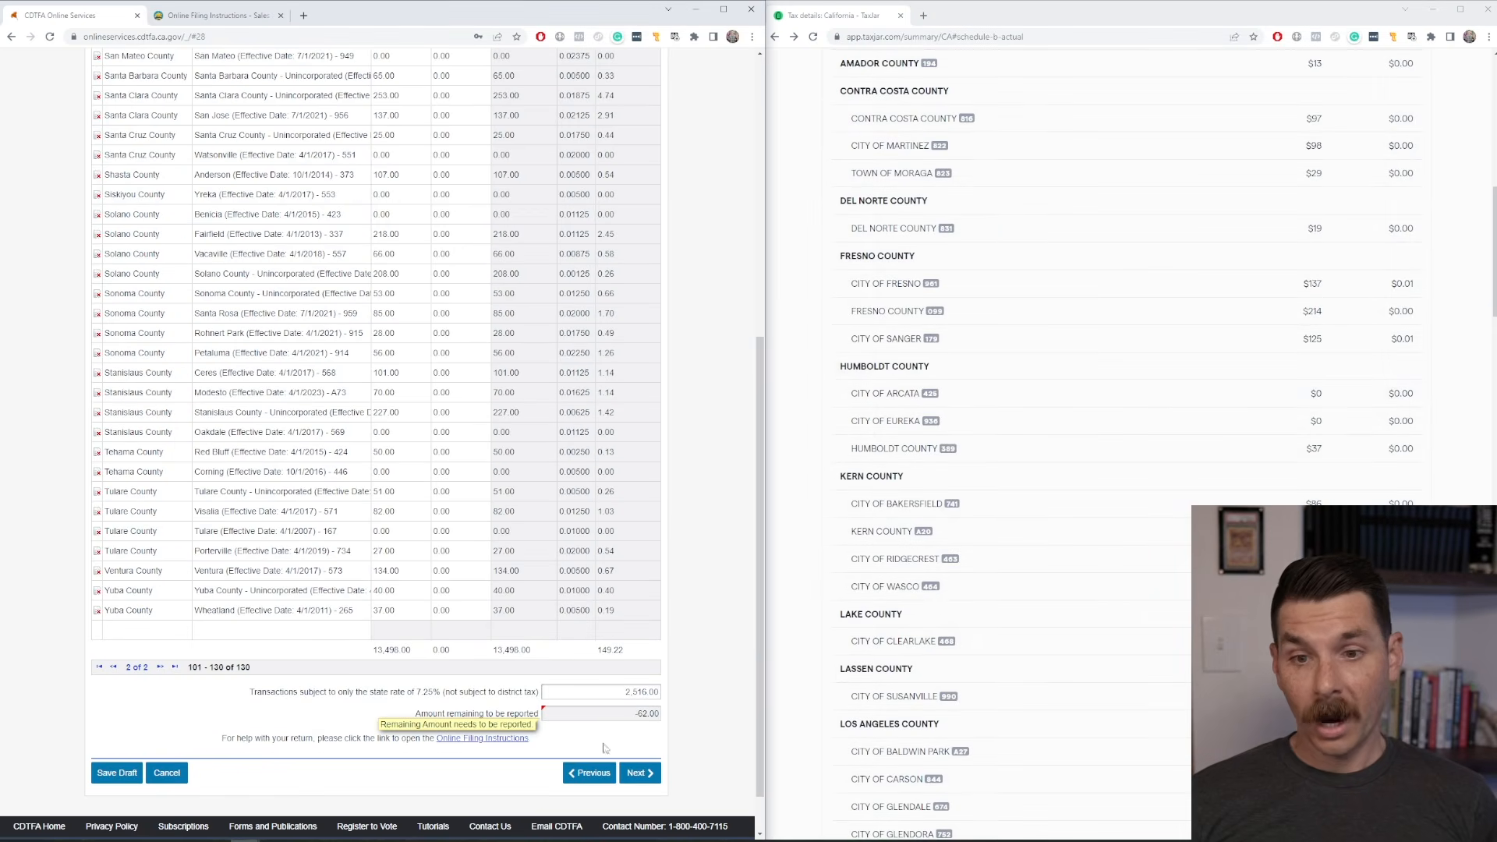
left_click(638, 774)
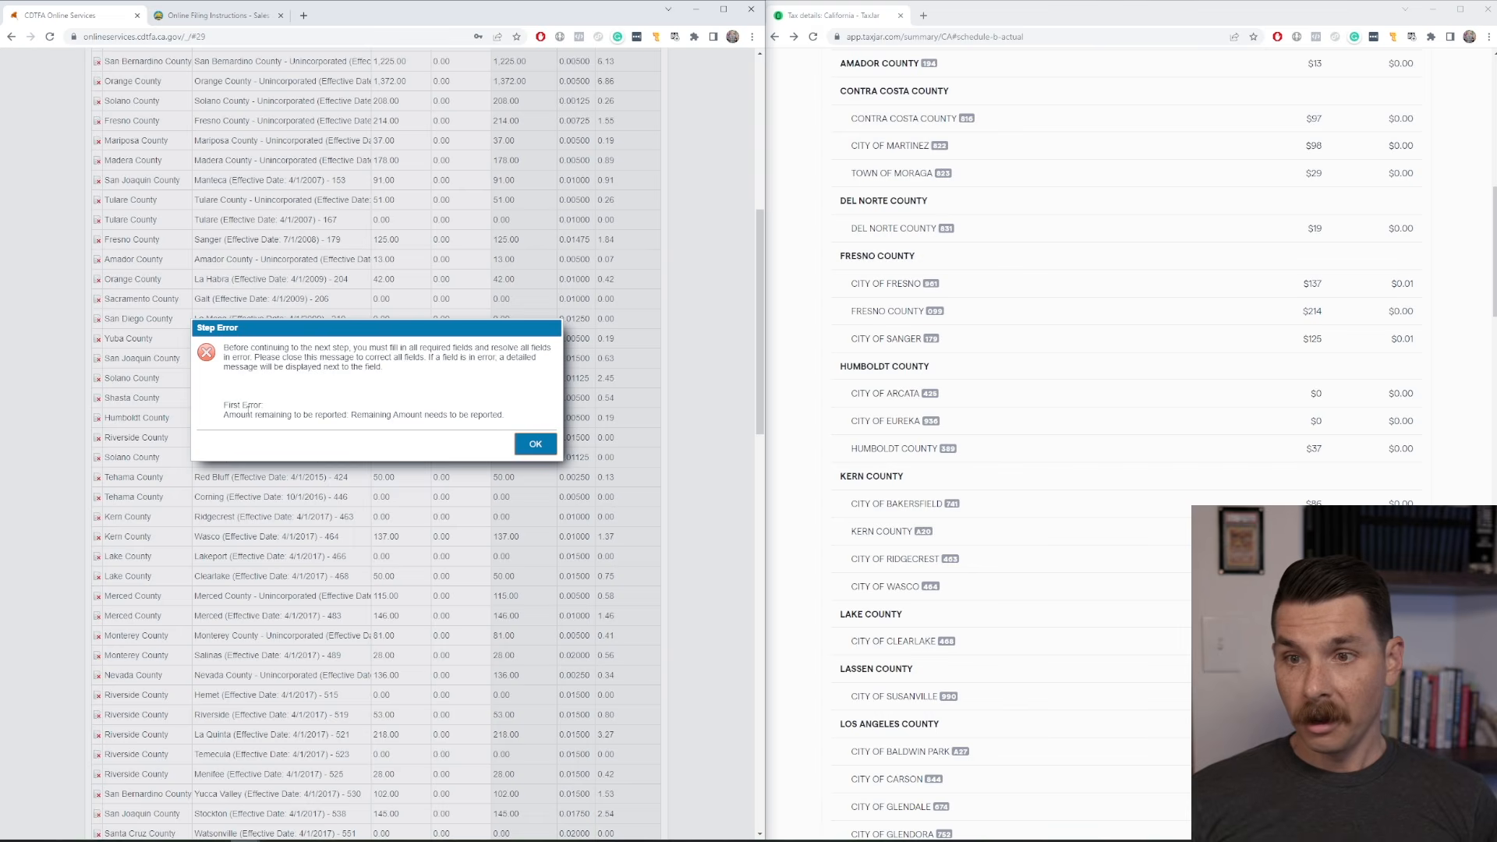
Dismiss the step error and review the District Tax Schedule's rows, total and amount remaining to be reported.
left_click_drag(395, 414, 531, 414)
left_click(532, 414)
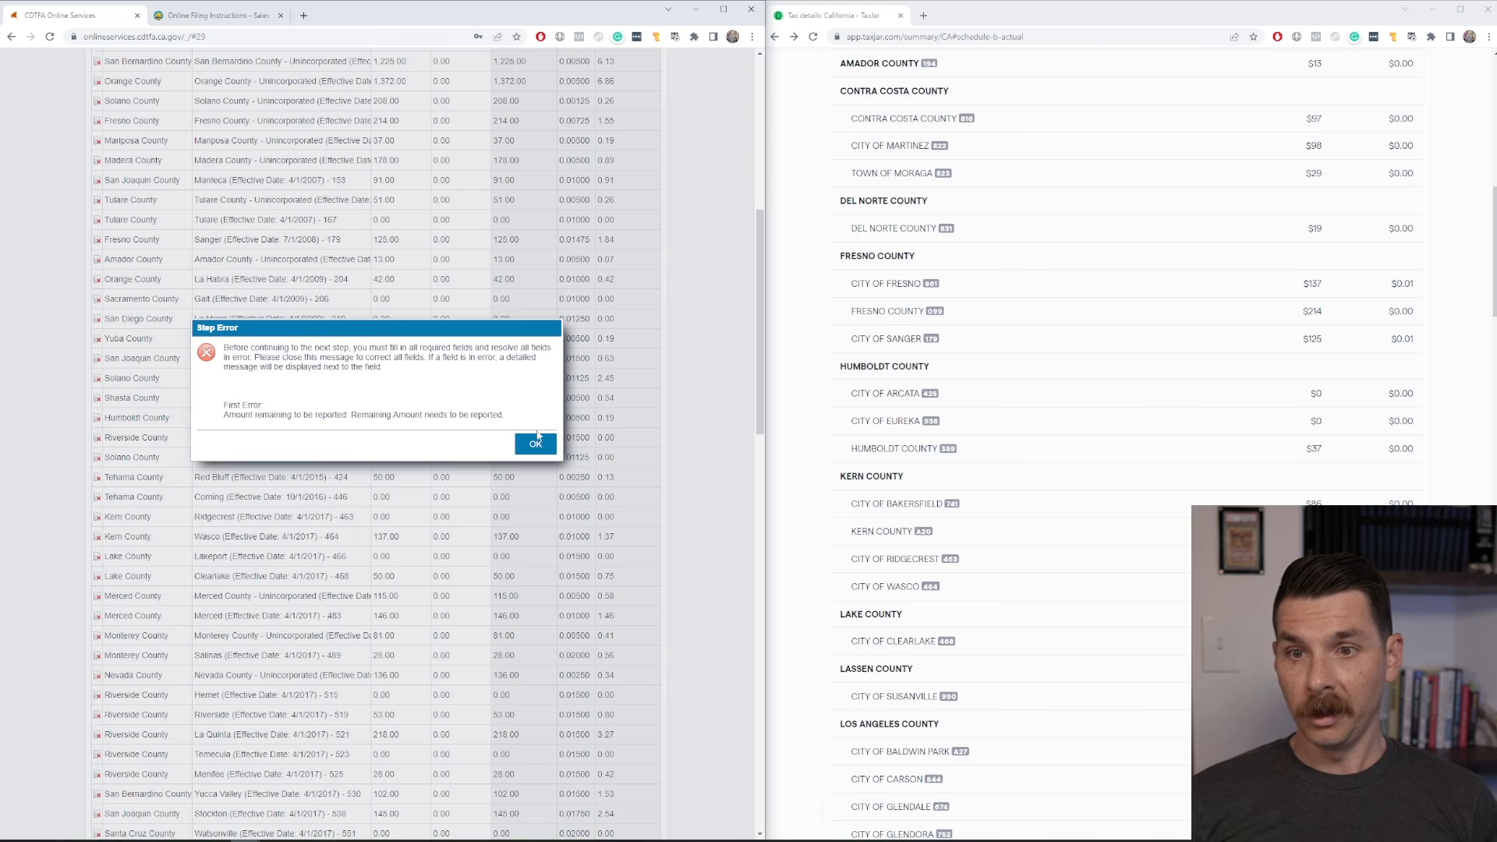
left_click(534, 444)
scroll(613, 637, "down", 10)
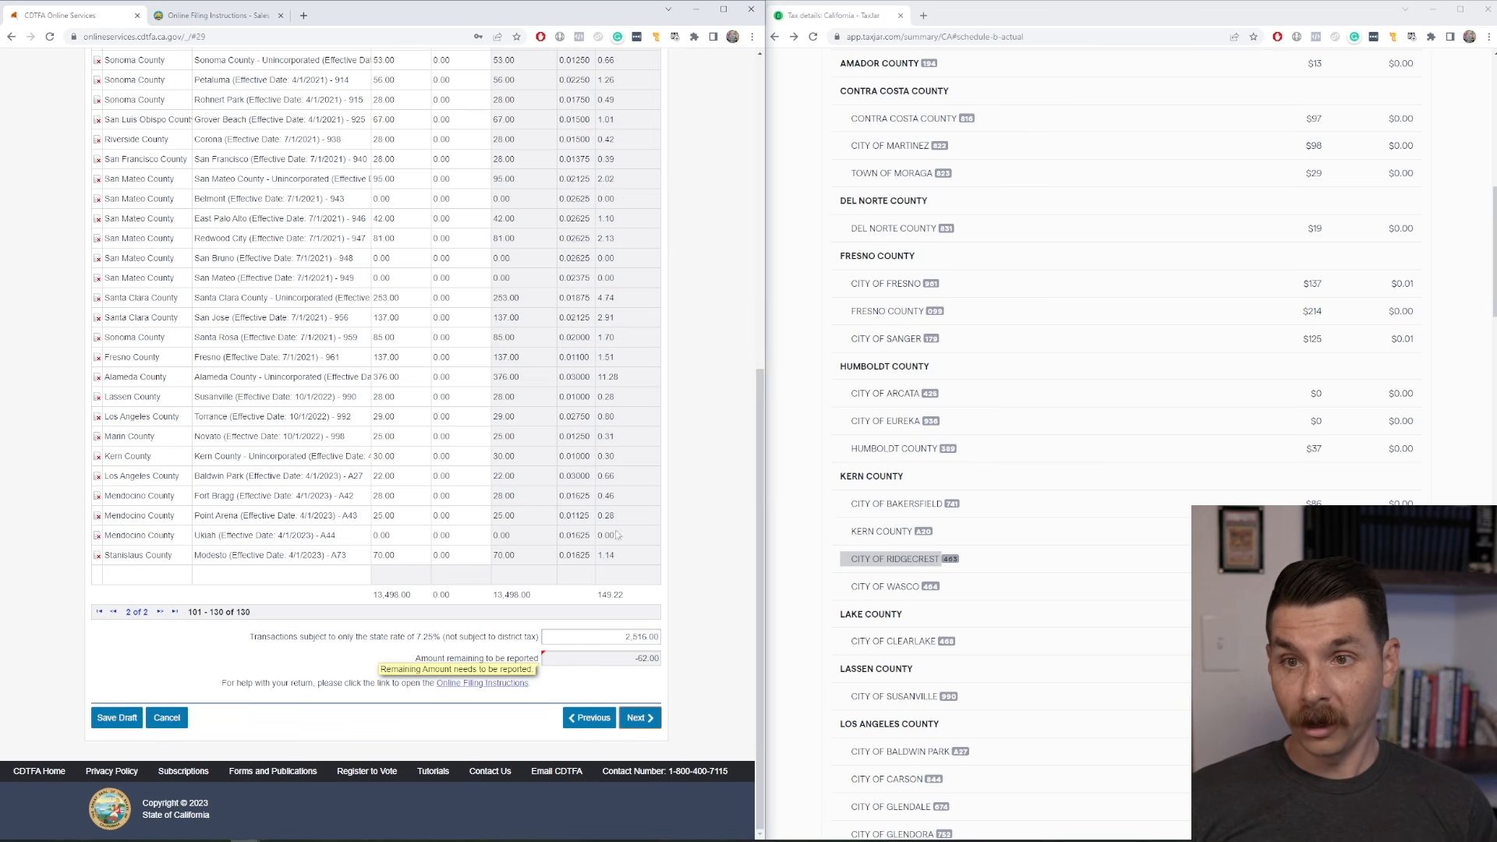
scroll(618, 562, "up", 5)
scroll(620, 575, "down", 2)
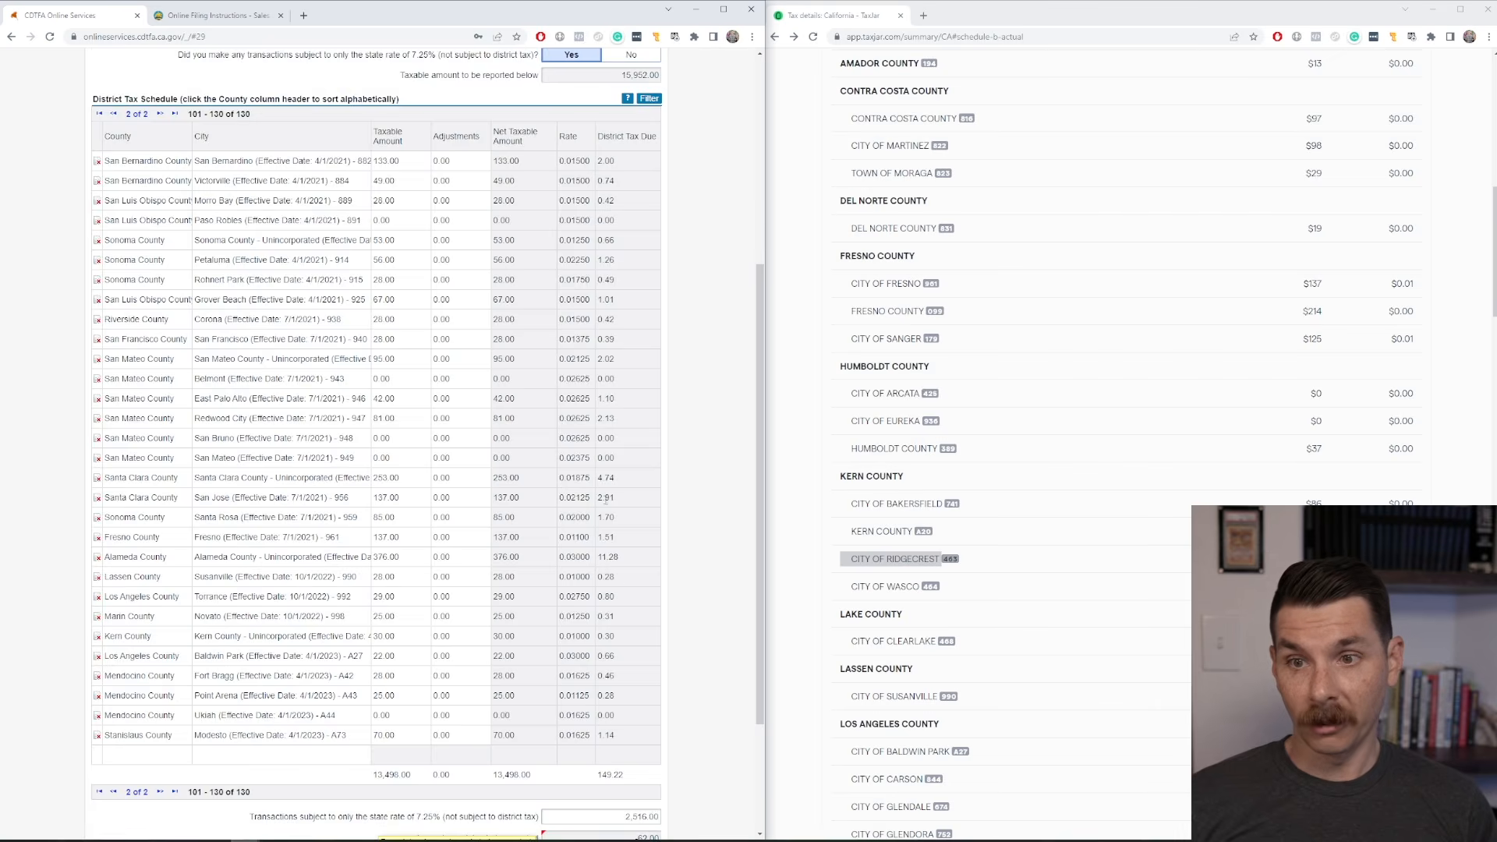
scroll(606, 499, "down", 3)
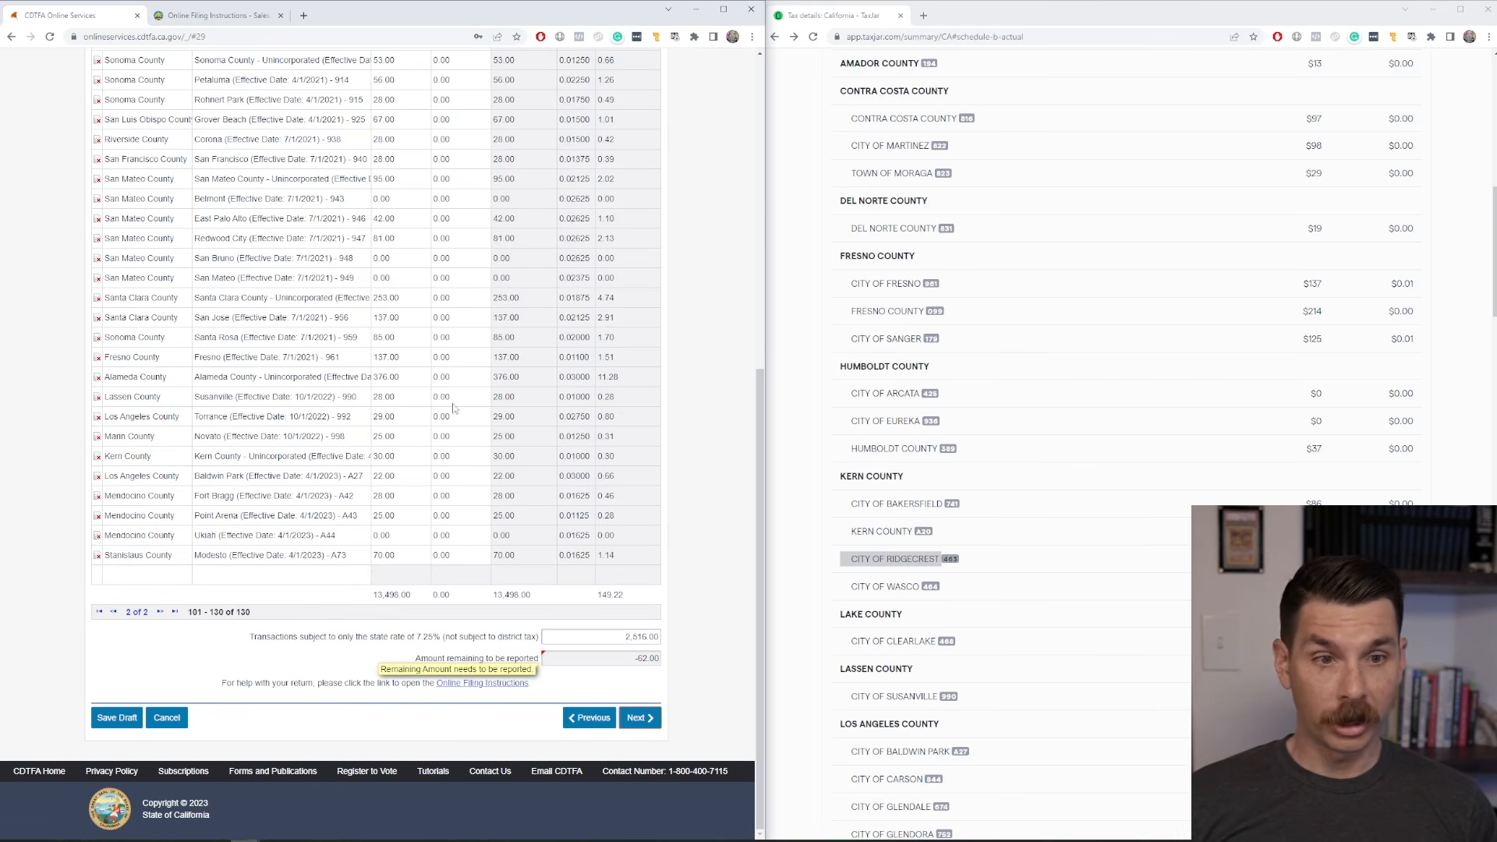
left_click(1181, 555)
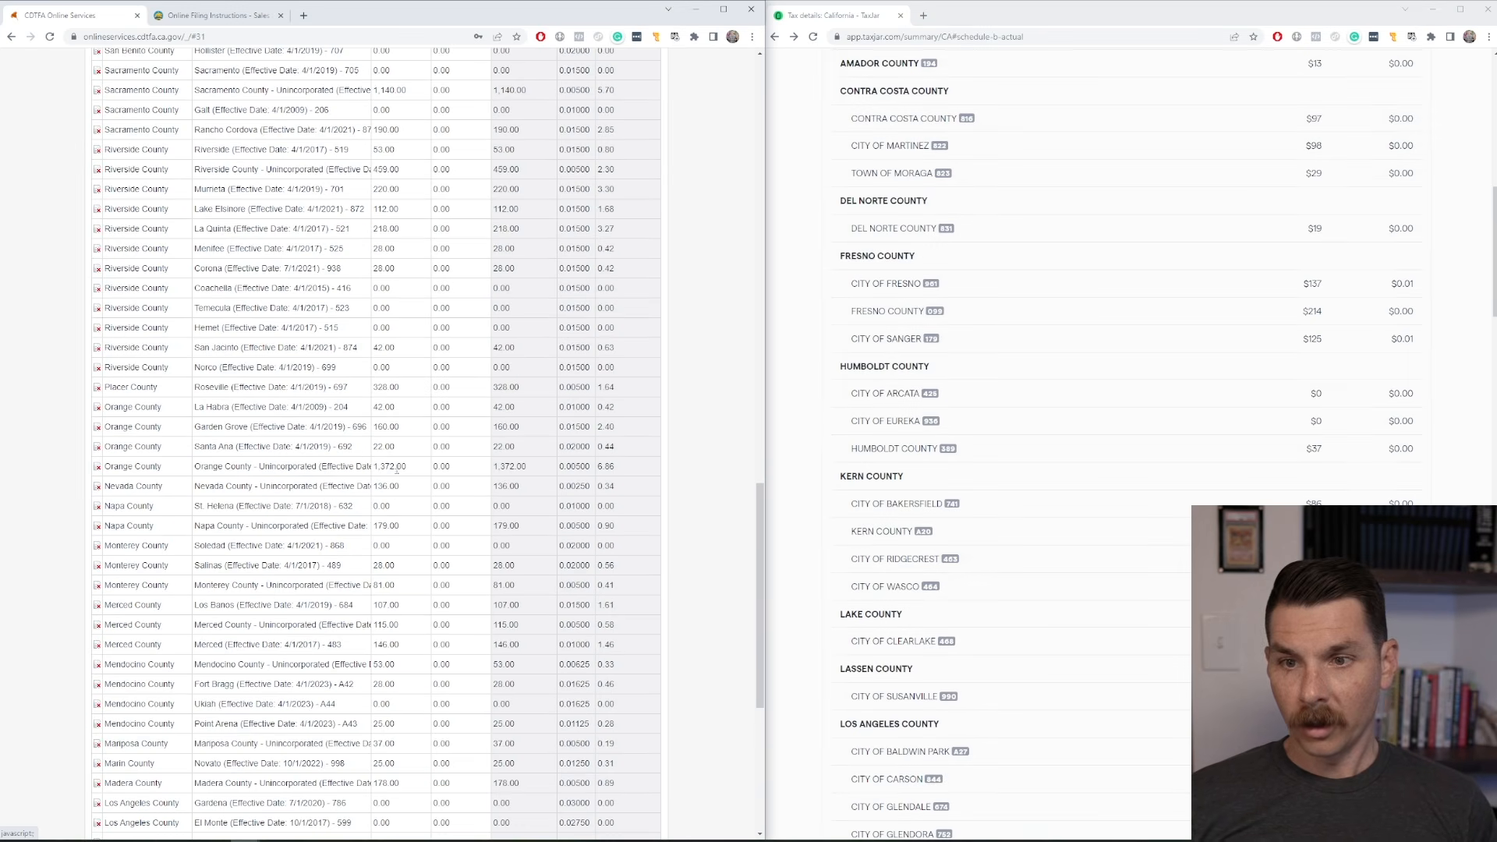
Set the taxable amount for Orange County - Unincorporated to 1,310.00 in the District Tax Schedule.
double_click(396, 466)
scroll(491, 493, "down", 5)
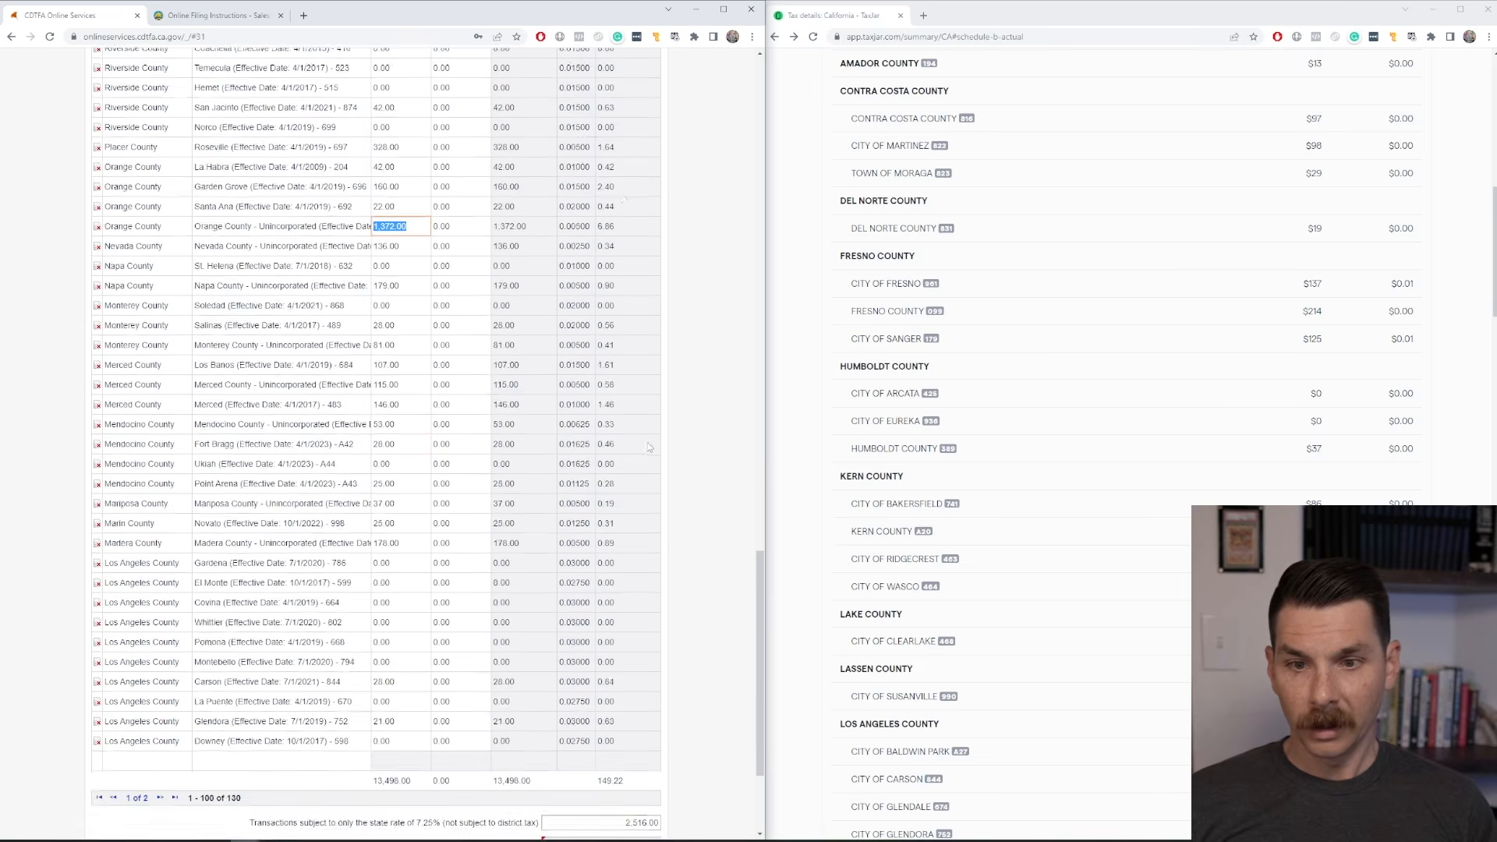
scroll(631, 441, "up", 3)
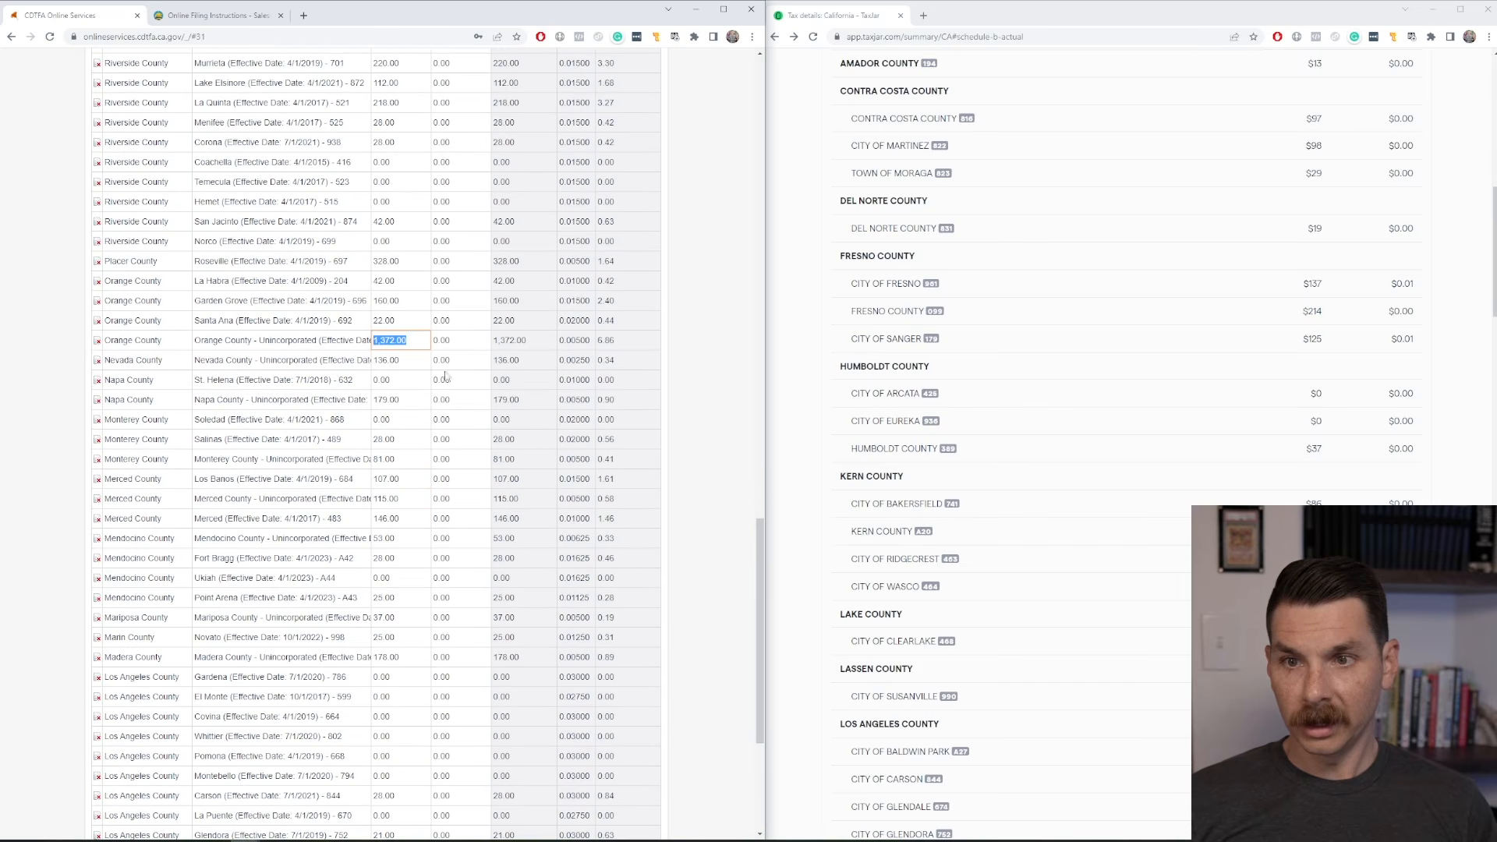
left_click(403, 340)
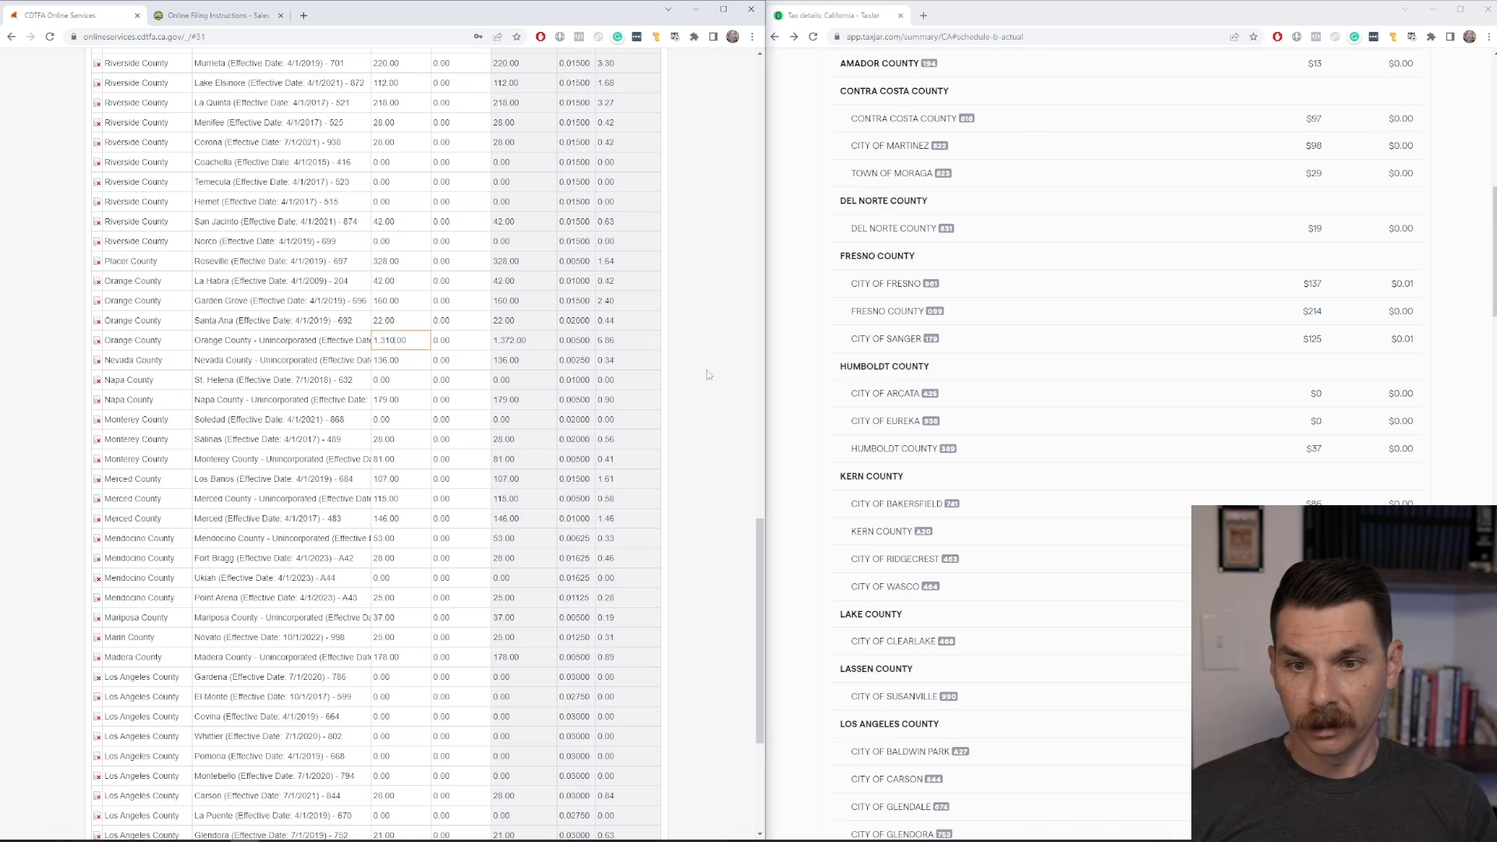
scroll(707, 375, "down", 5)
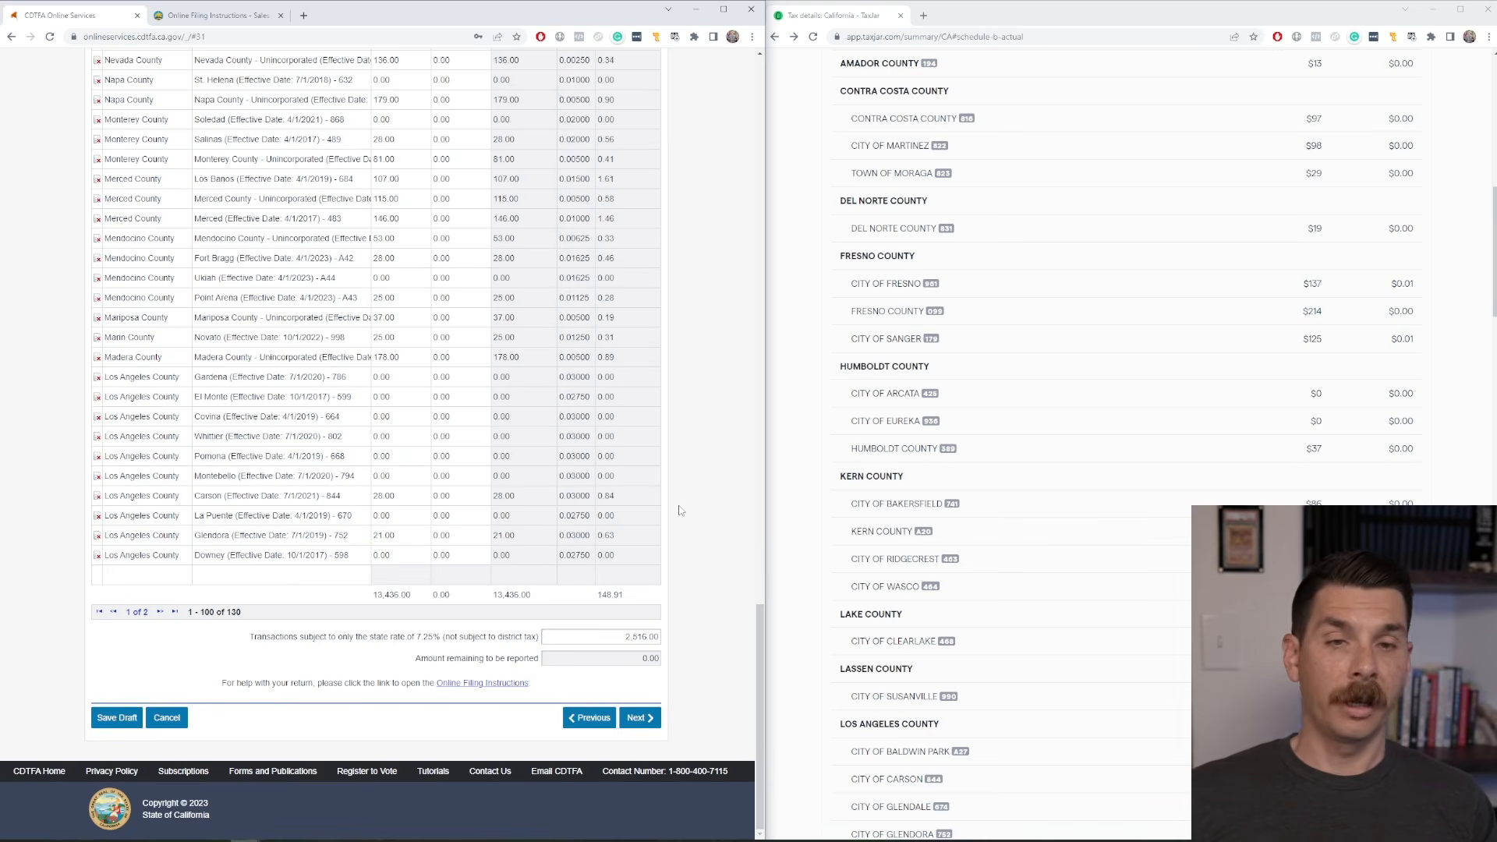
Continue from Schedule A through Excess Tax Collected and Summary to Your Information, leaving the excess tax at 0.00.
left_click(636, 718)
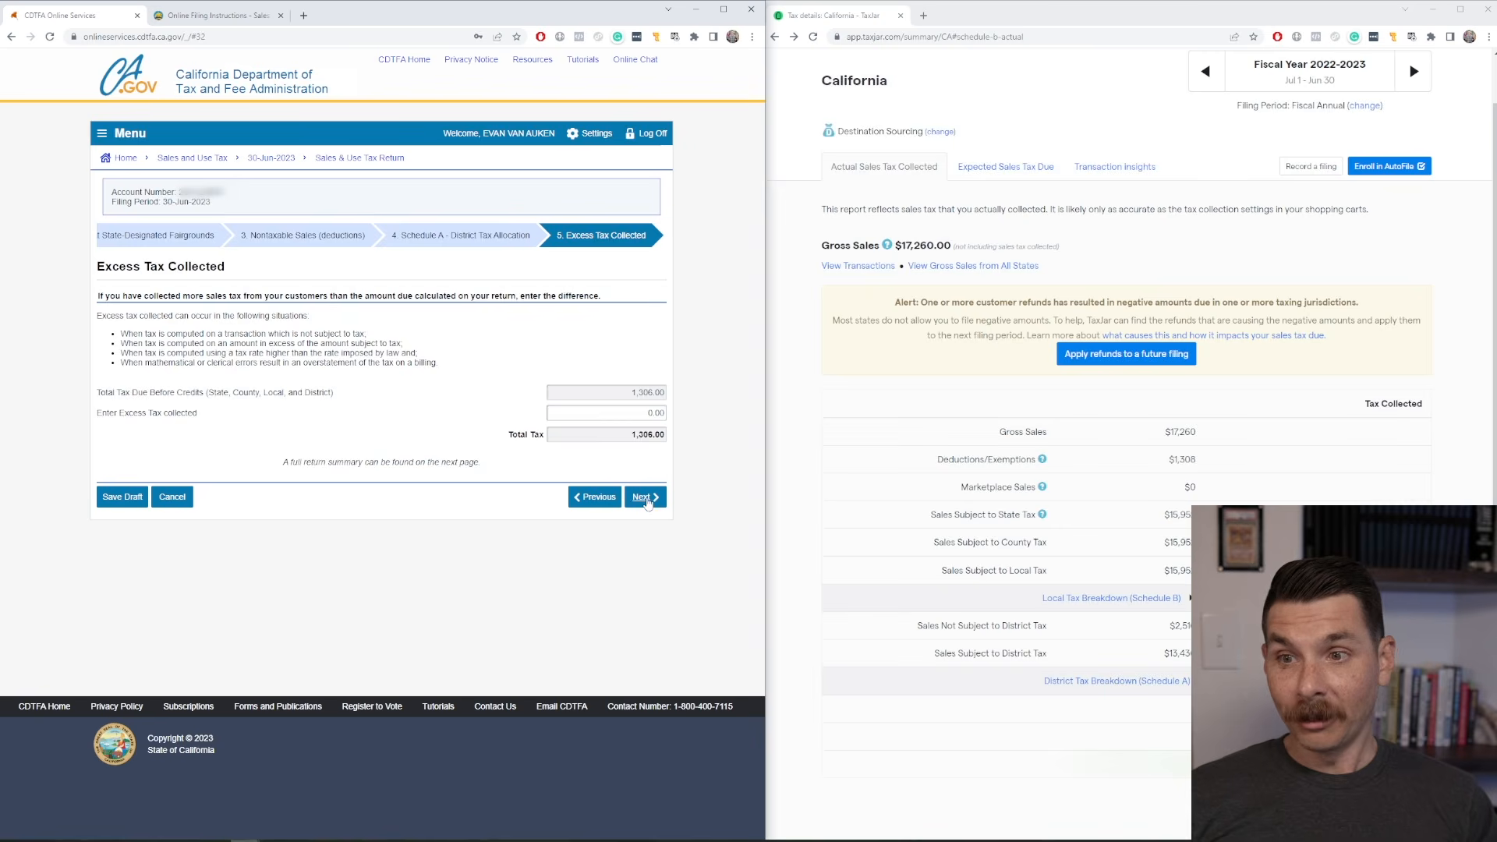
left_click(645, 498)
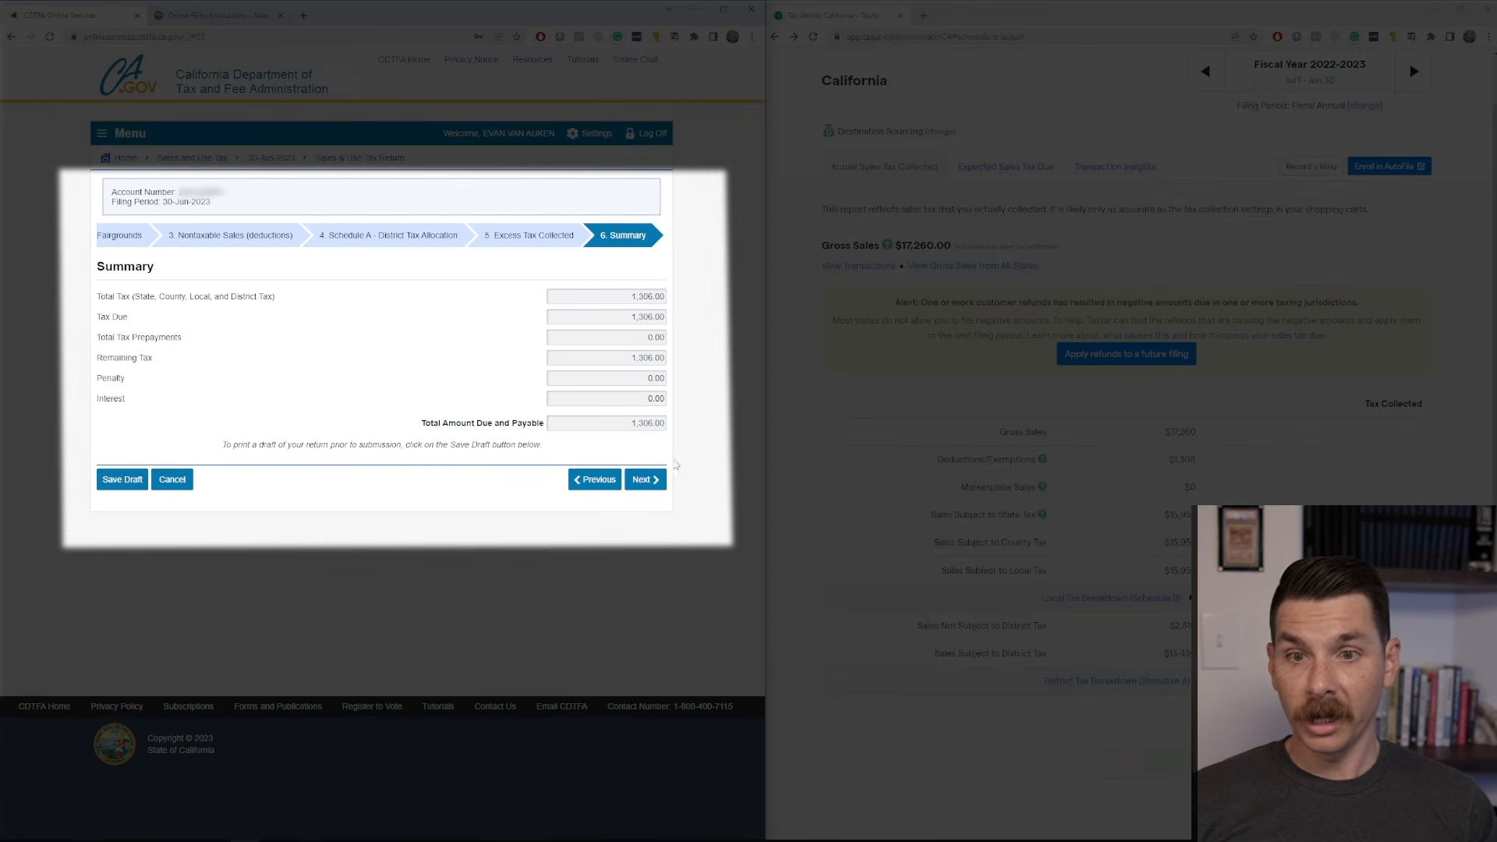
left_click(646, 480)
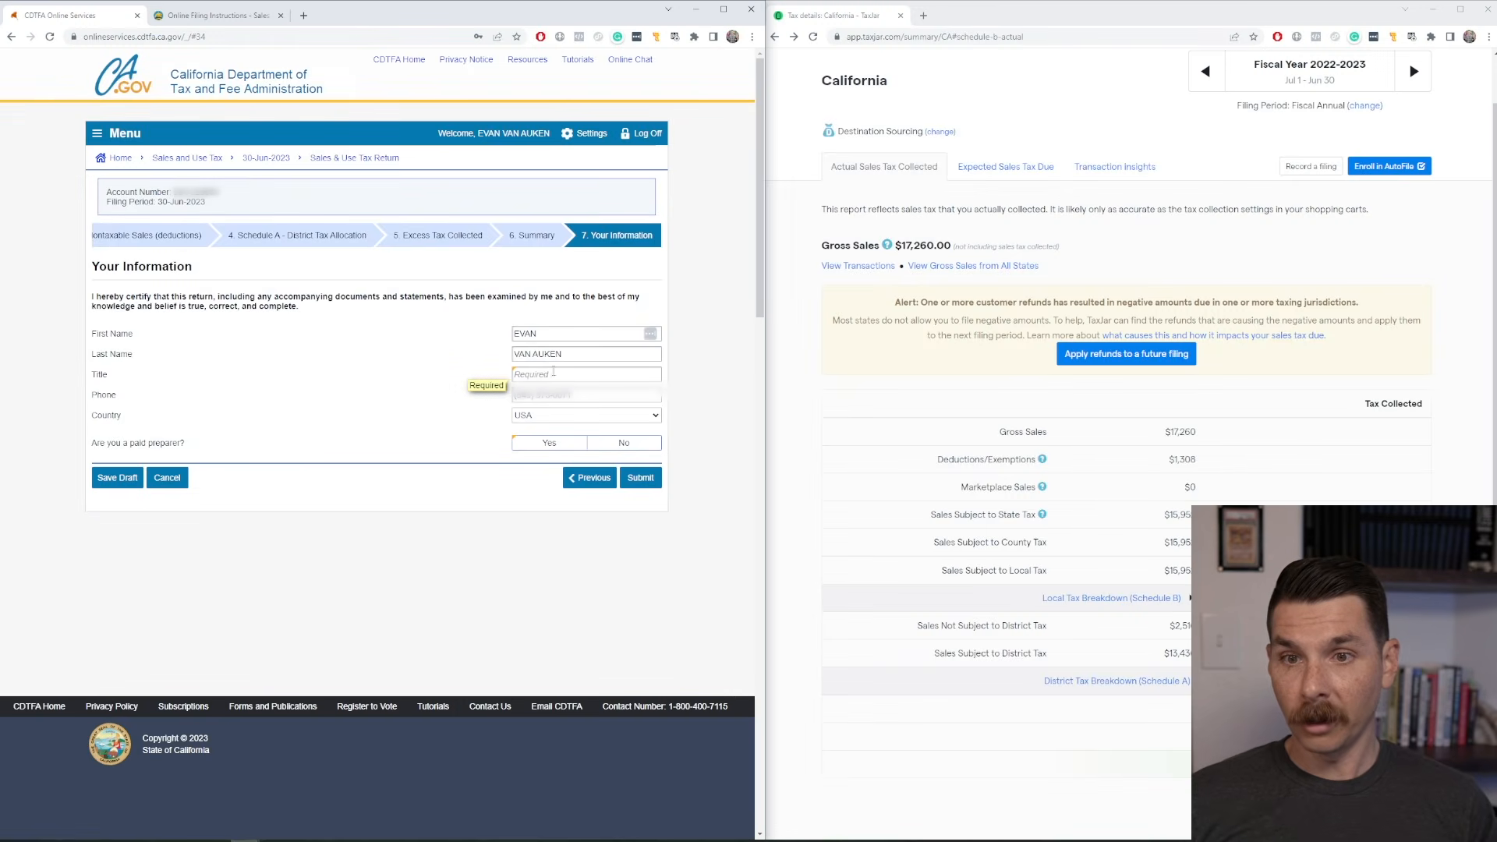
Enter CEO as the filer's title, answer No to being a paid preparer, and submit the return for declaration.
left_click(553, 372)
type("O")
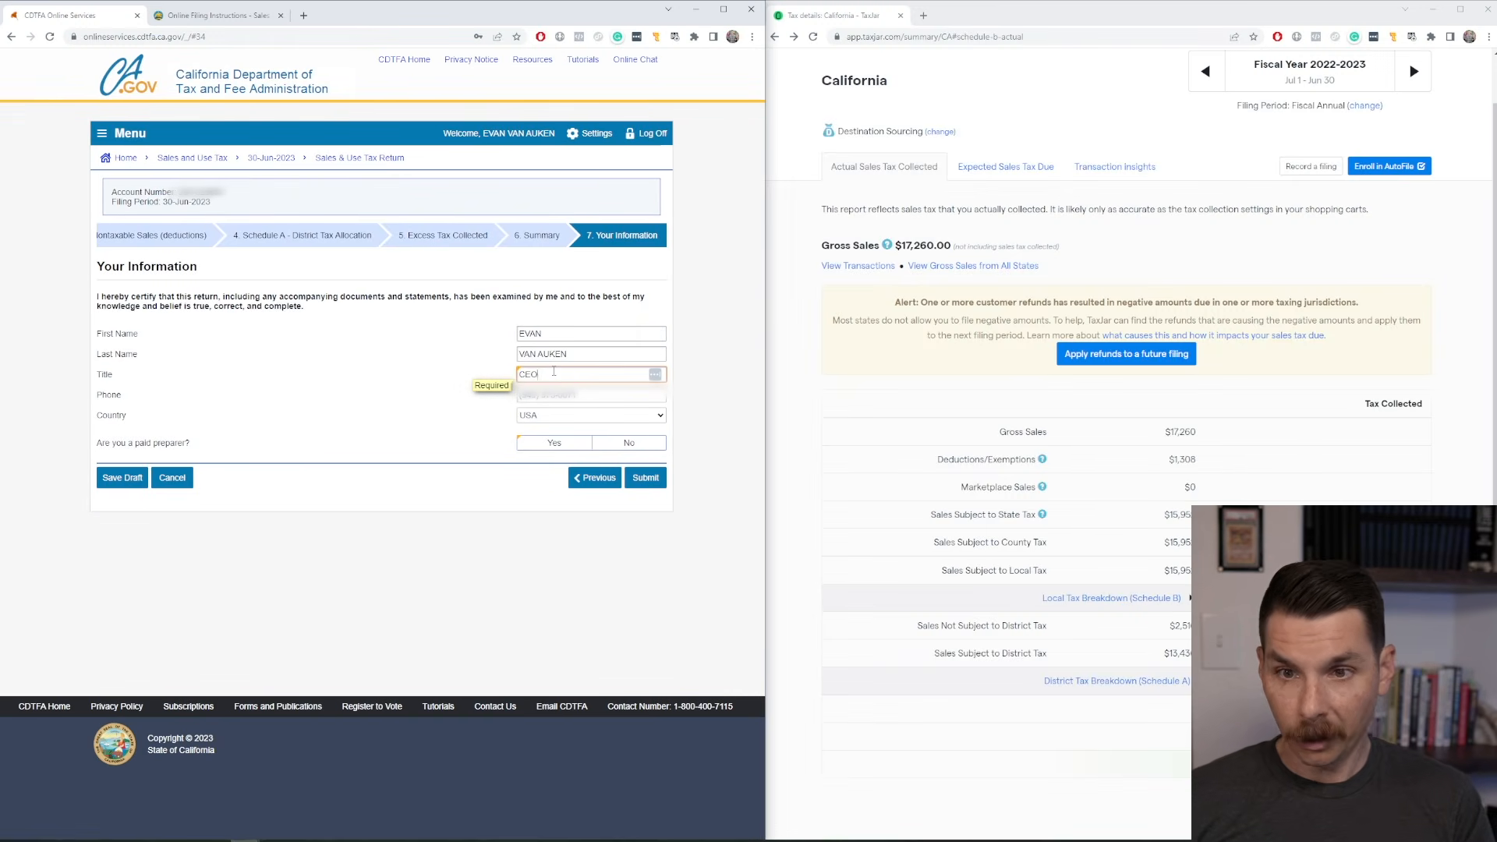
key("Tab")
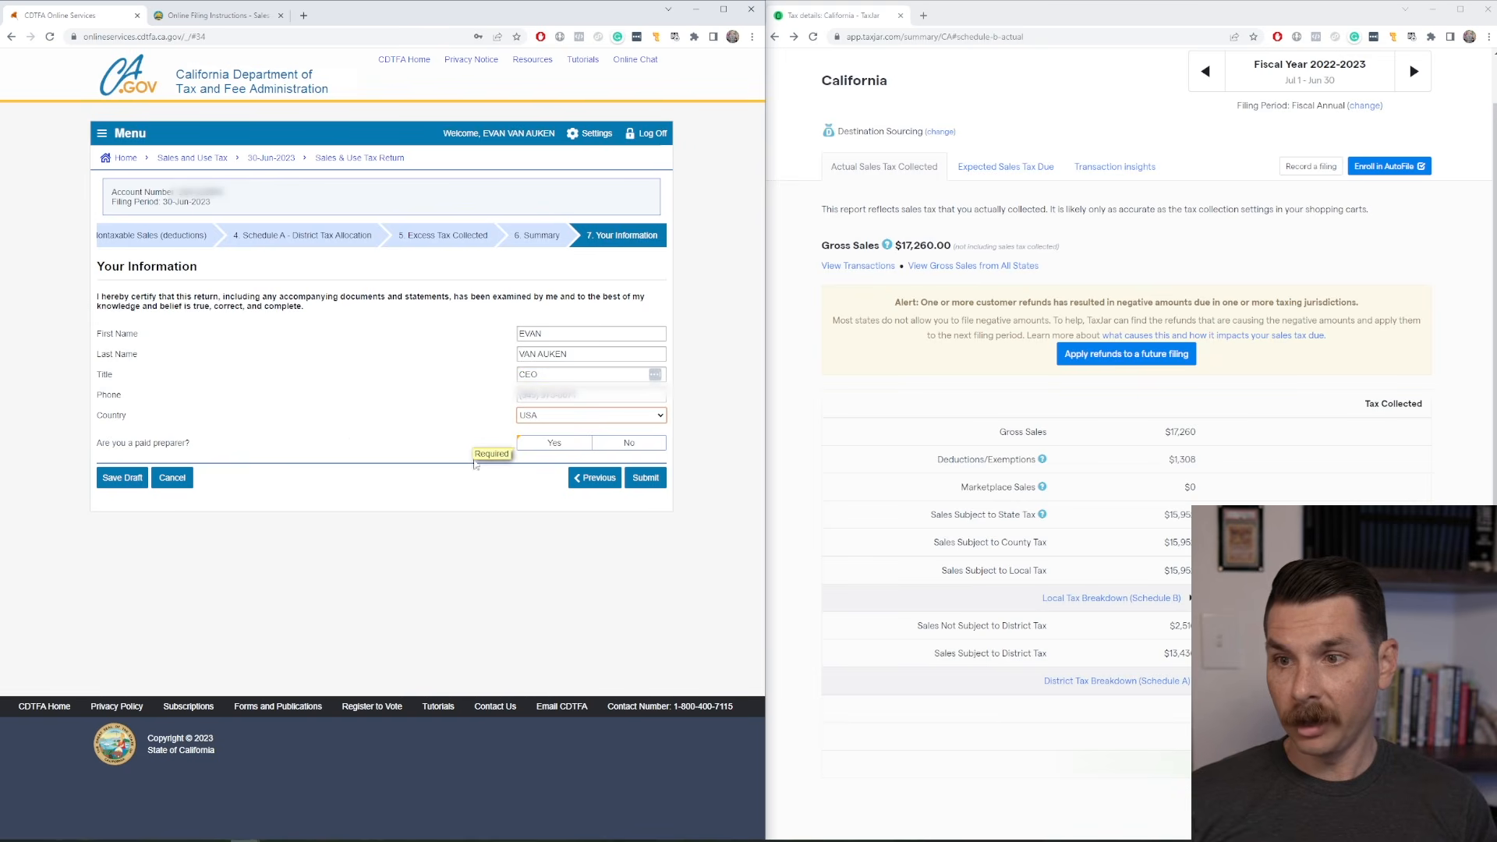
left_click(629, 442)
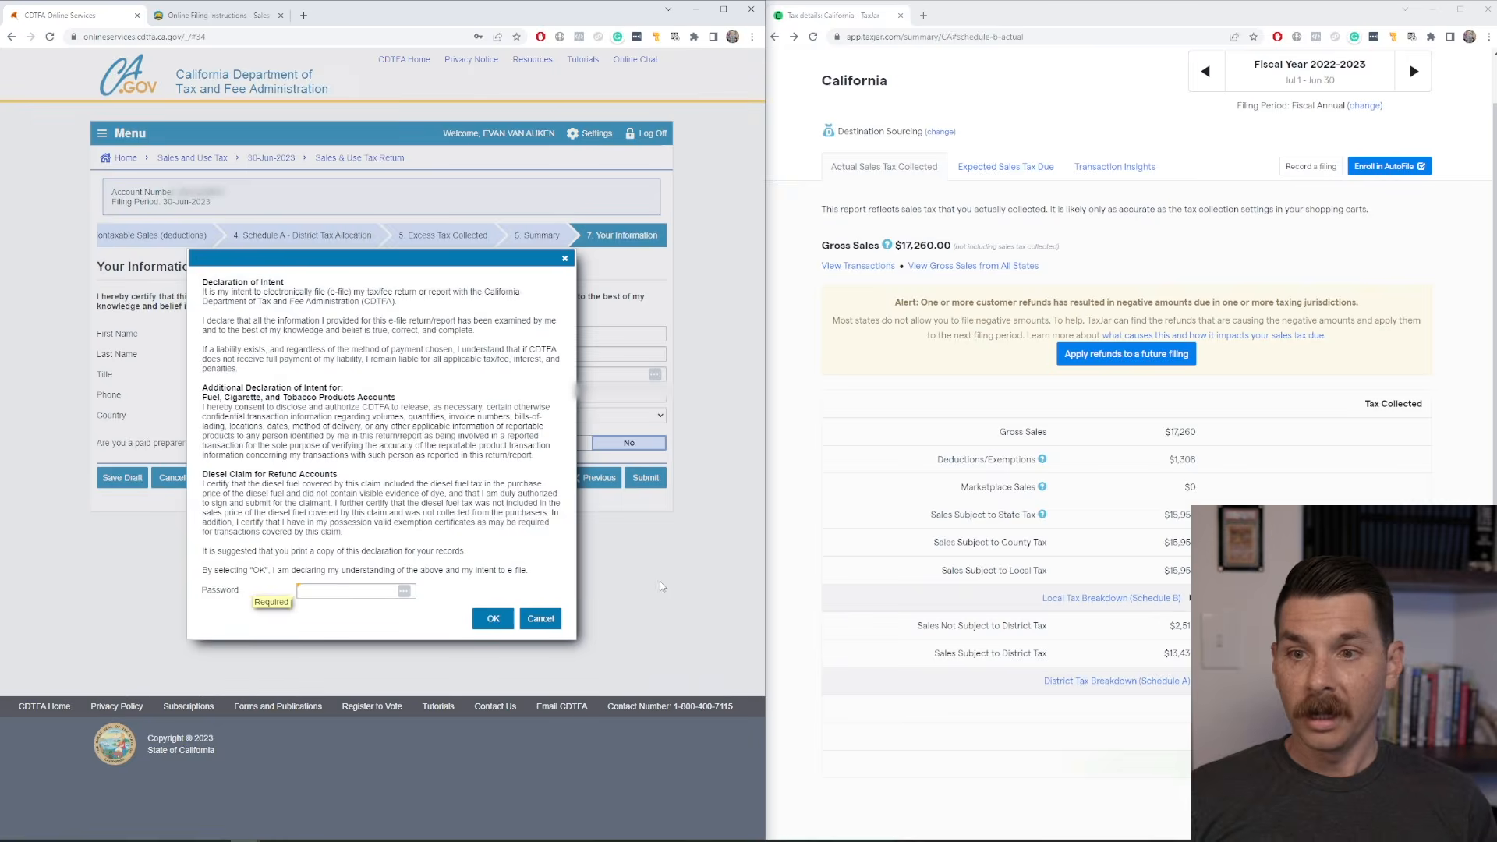
Fill in the account password in the Declaration of Intent and confirm the intent to e-file.
left_click(346, 591)
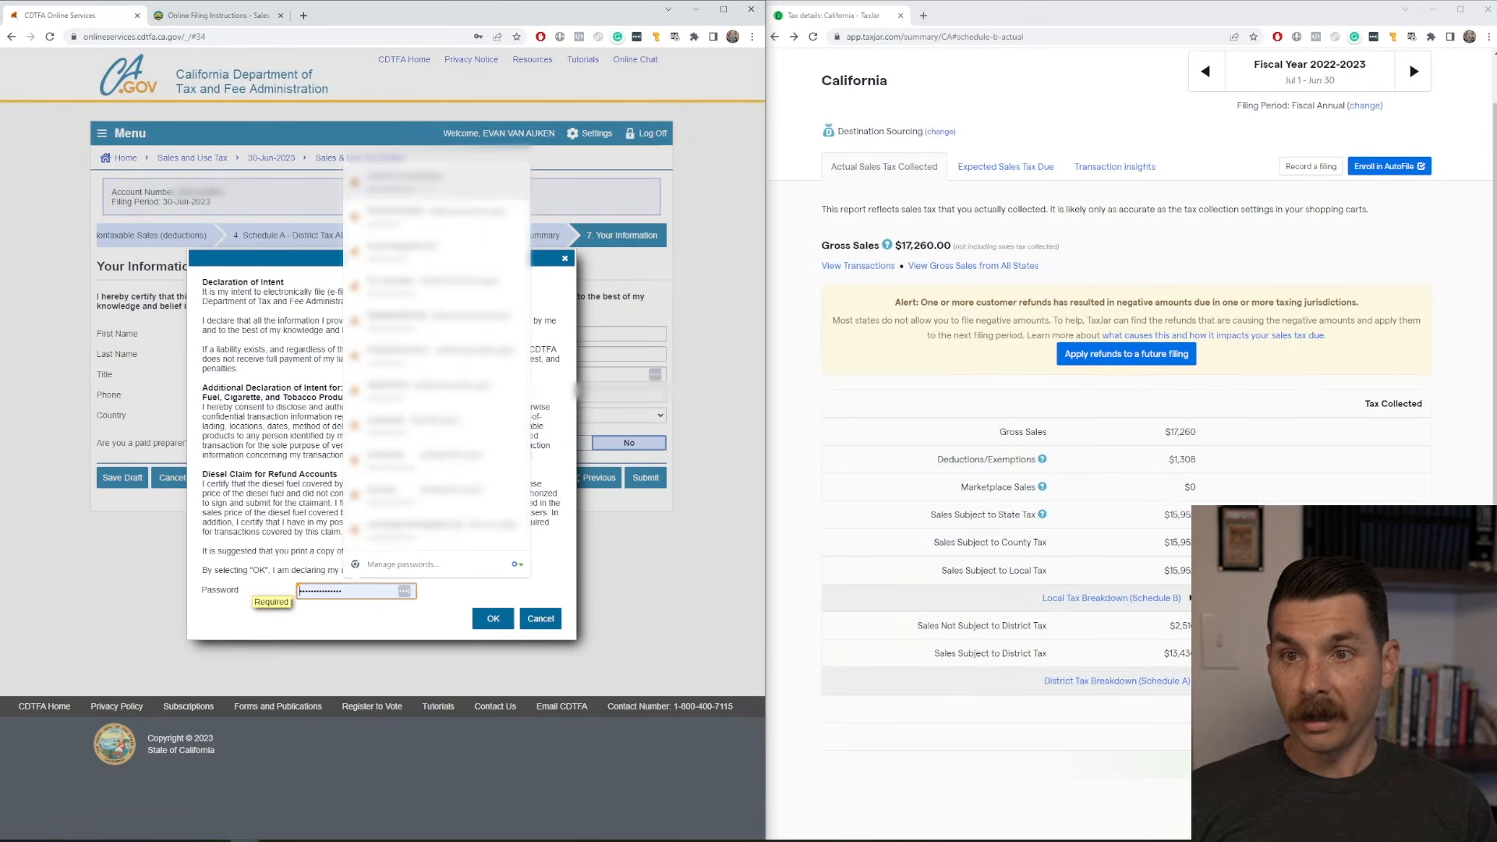
left_click(436, 182)
left_click(494, 619)
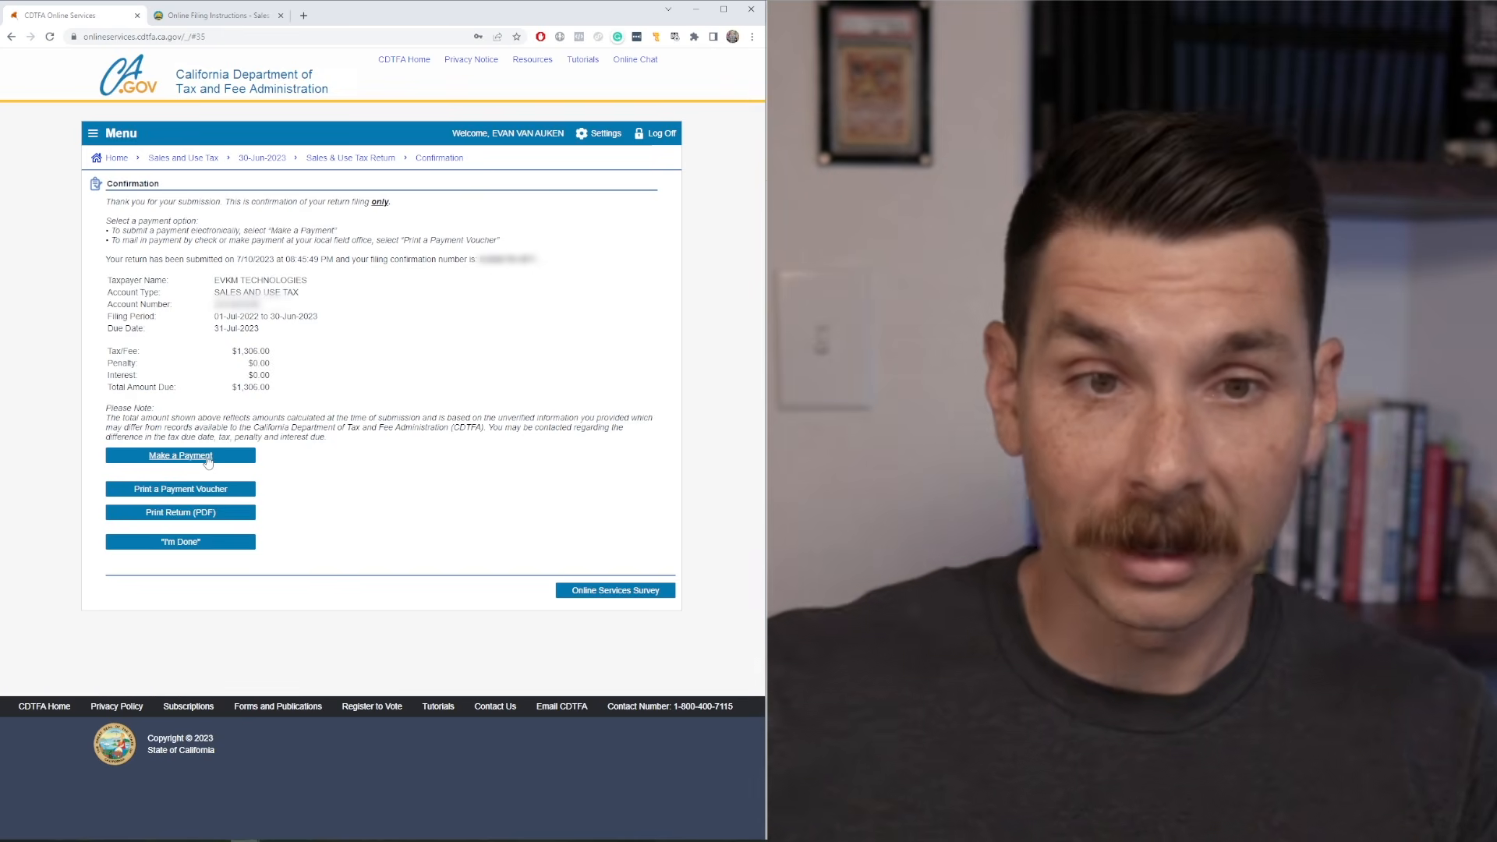
Pay the full return balance by checking or savings with the default payment option, confirming 1306 as the payment amount.
left_click(208, 461)
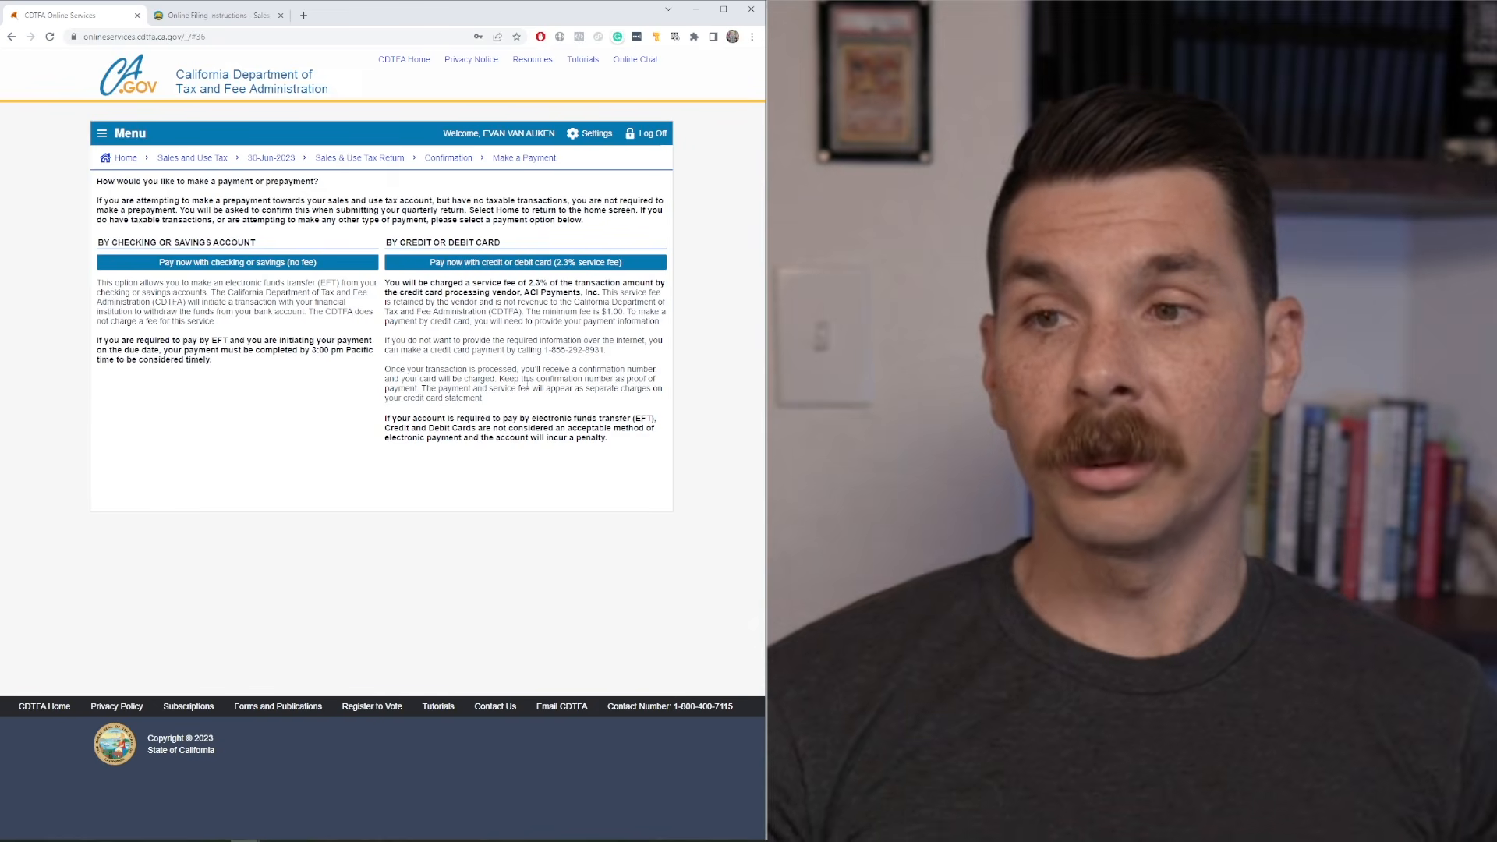
left_click(238, 261)
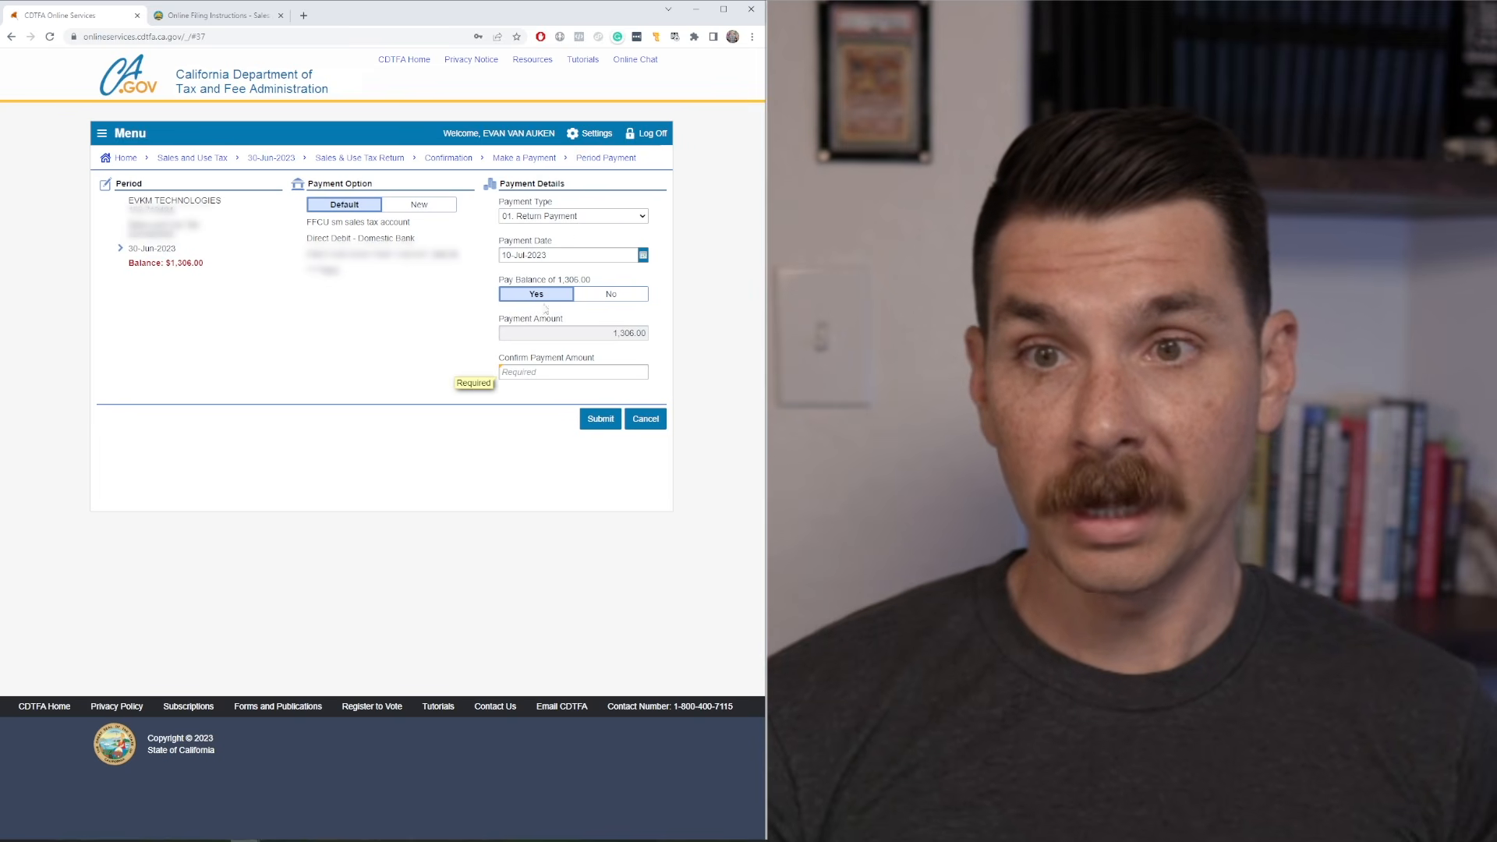
left_click(597, 369)
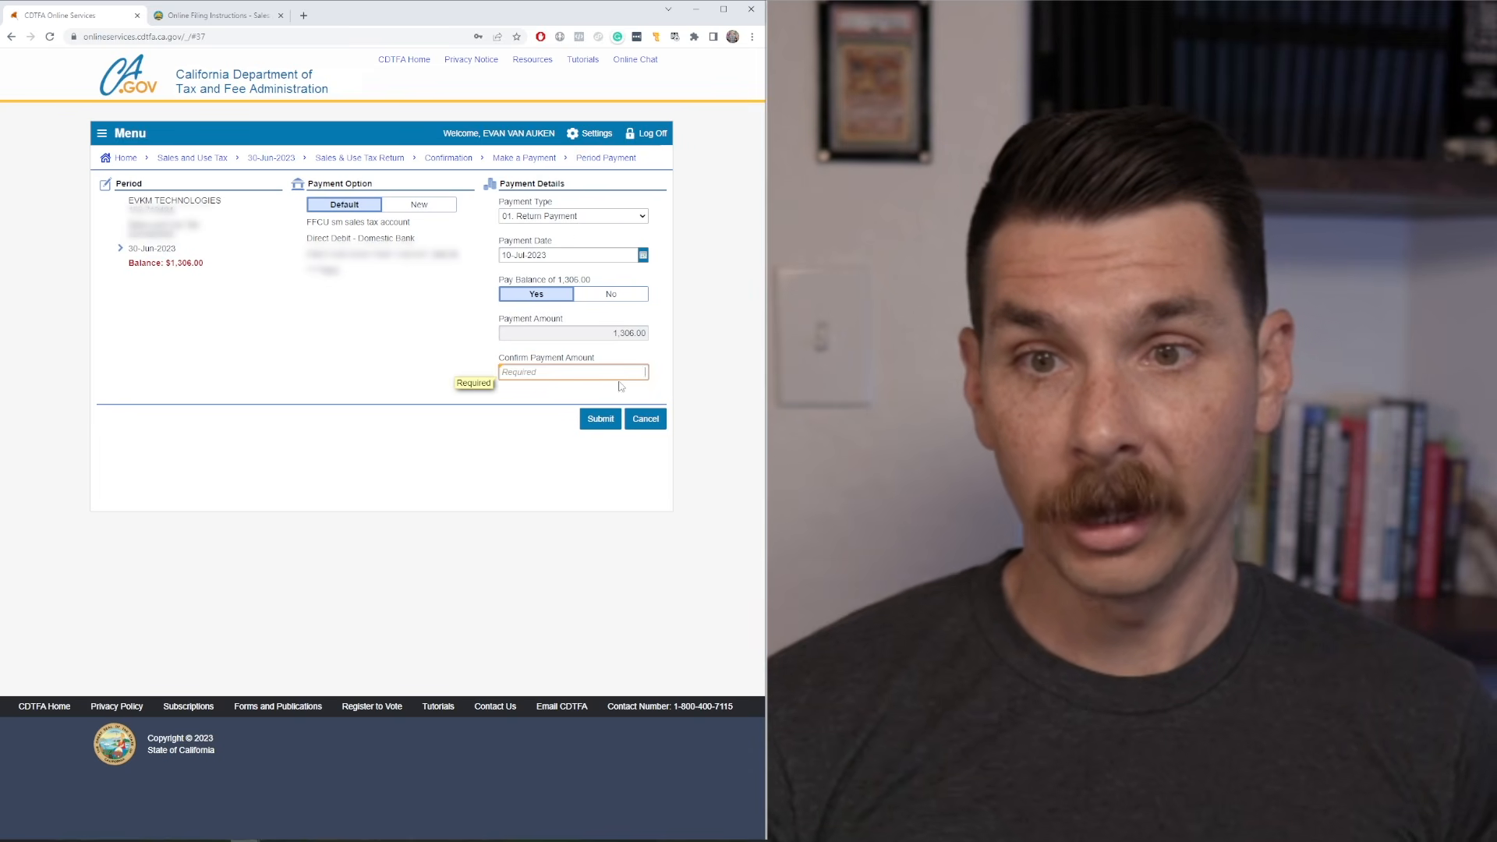
type("1306")
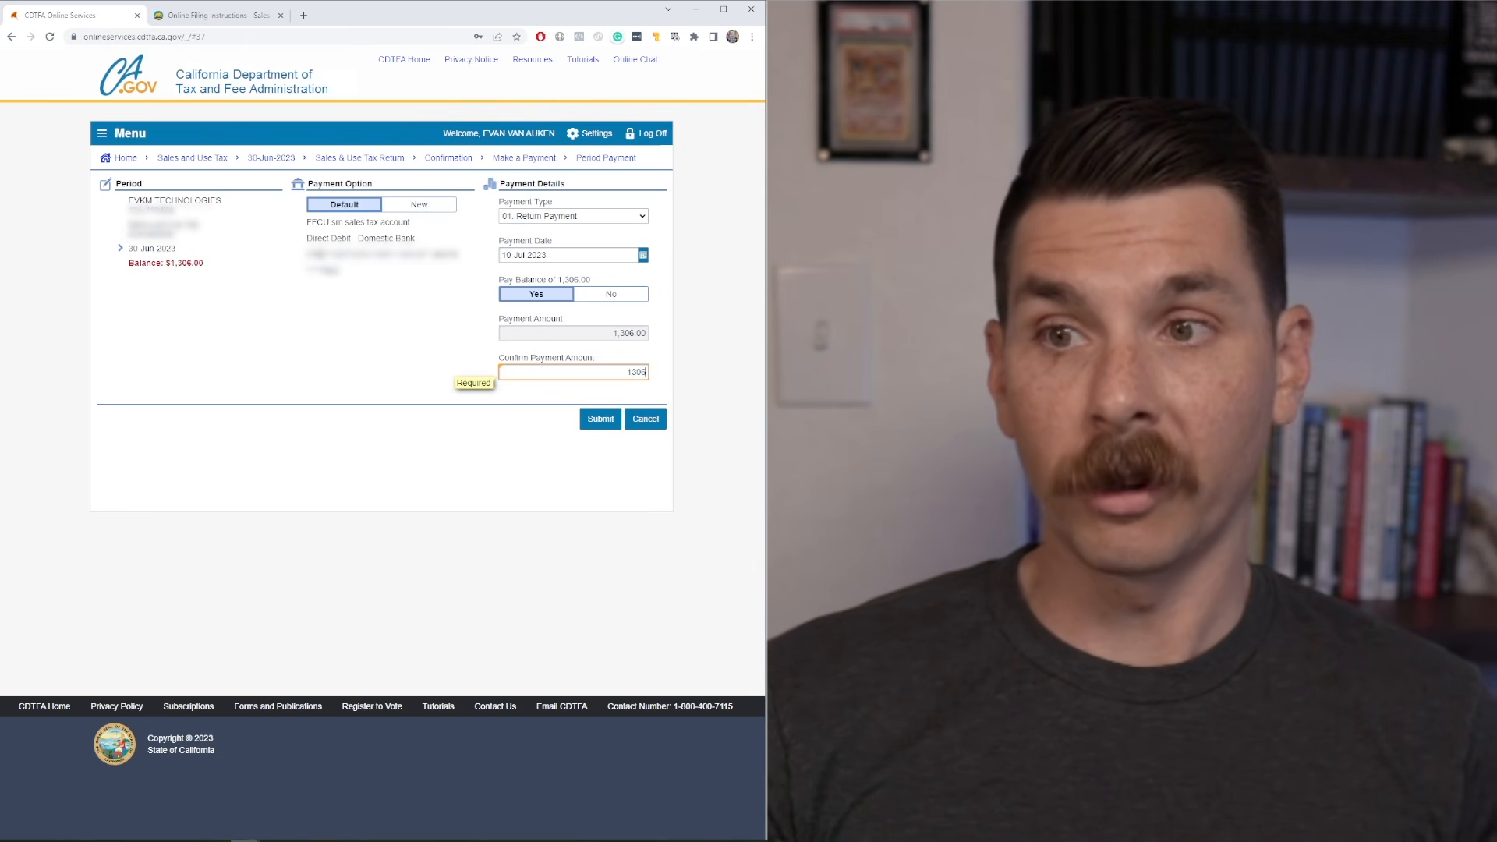
left_click(601, 418)
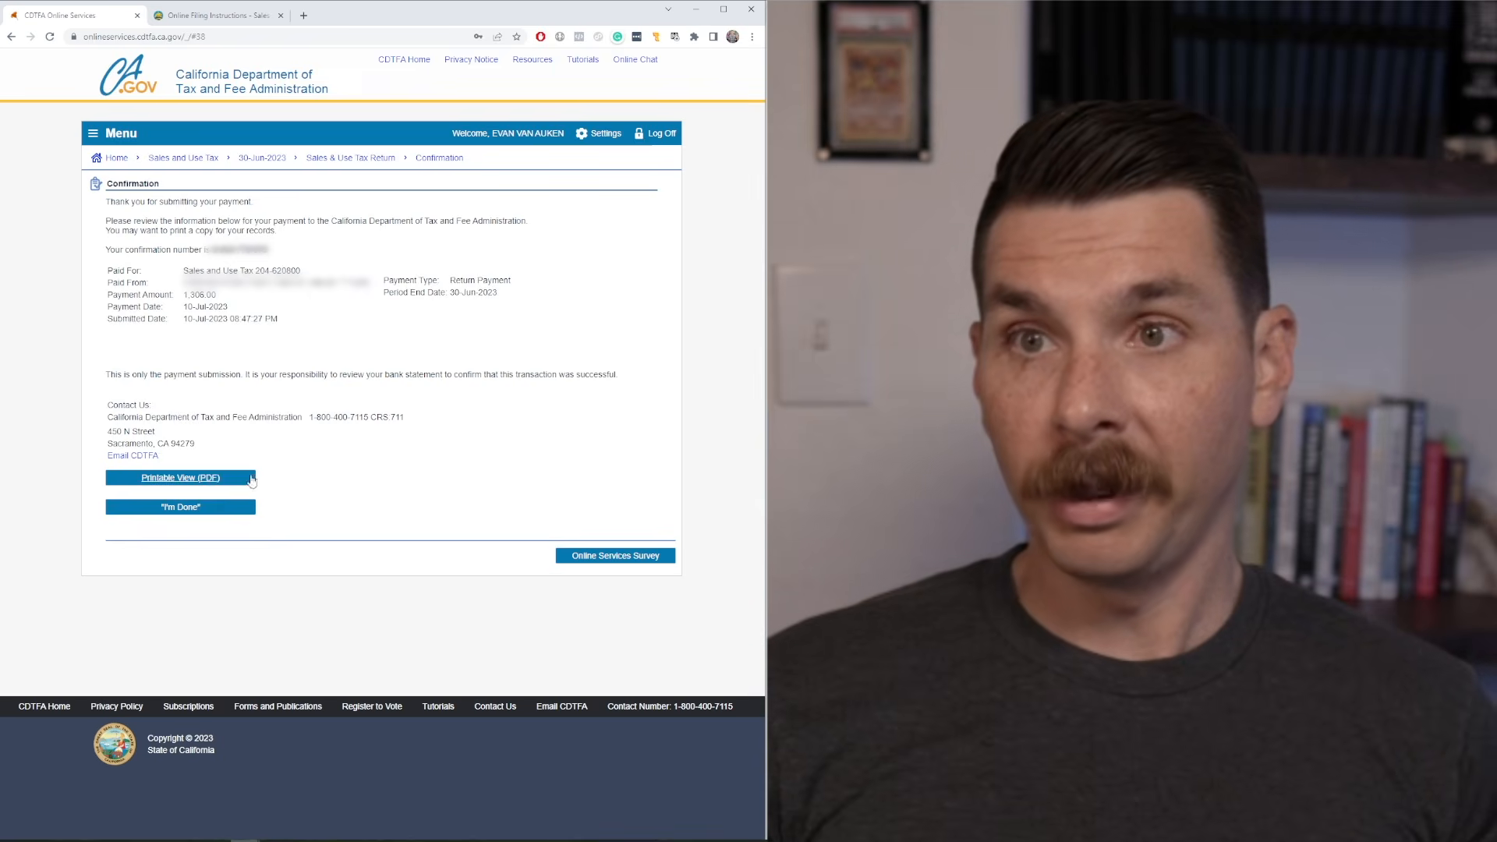
Open the printable PDF of the payment confirmation and download a copy.
left_click(207, 481)
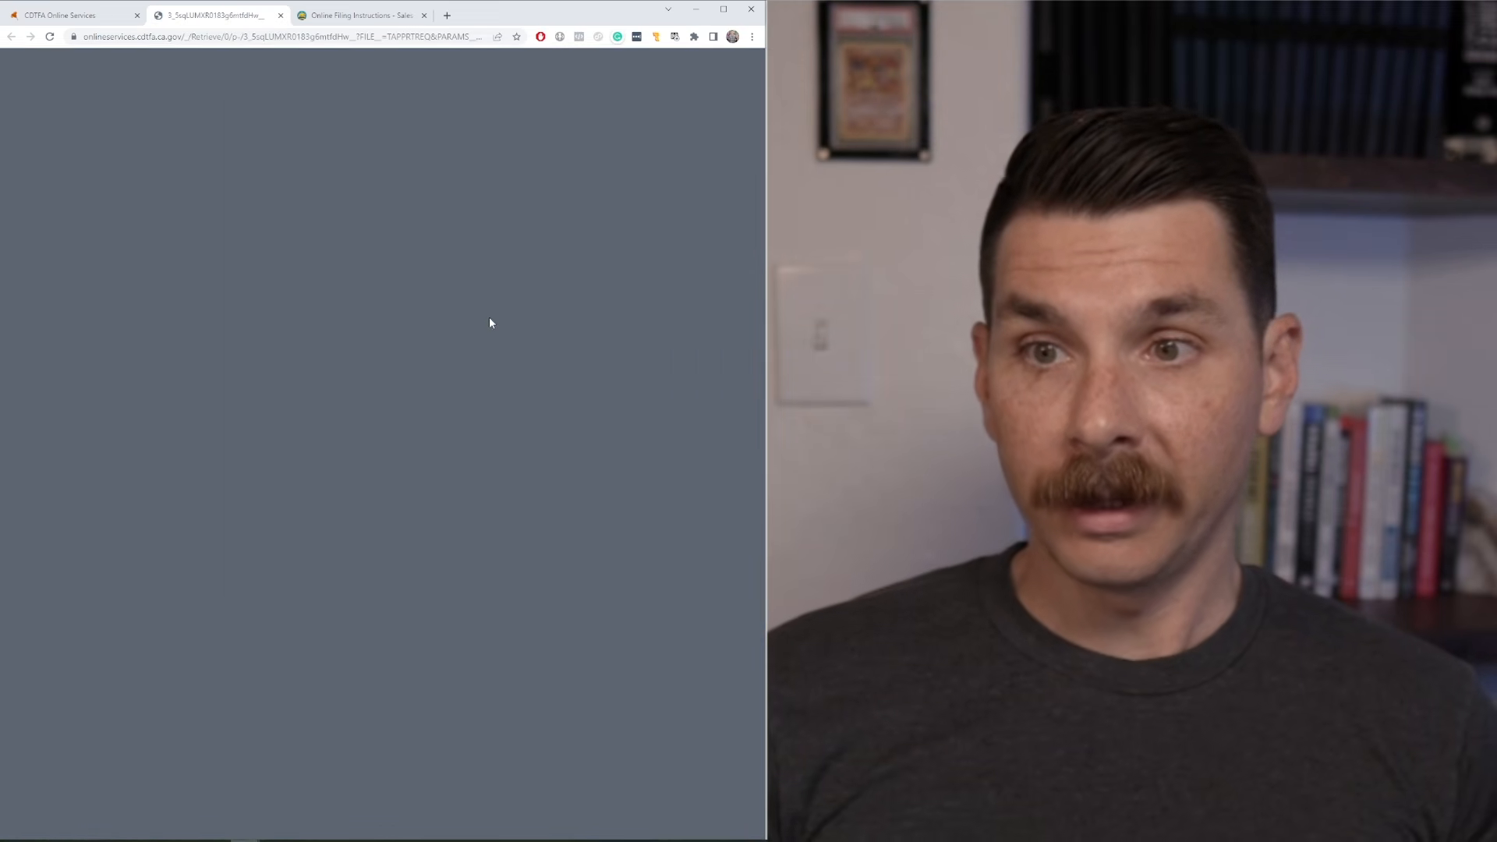
left_click(696, 65)
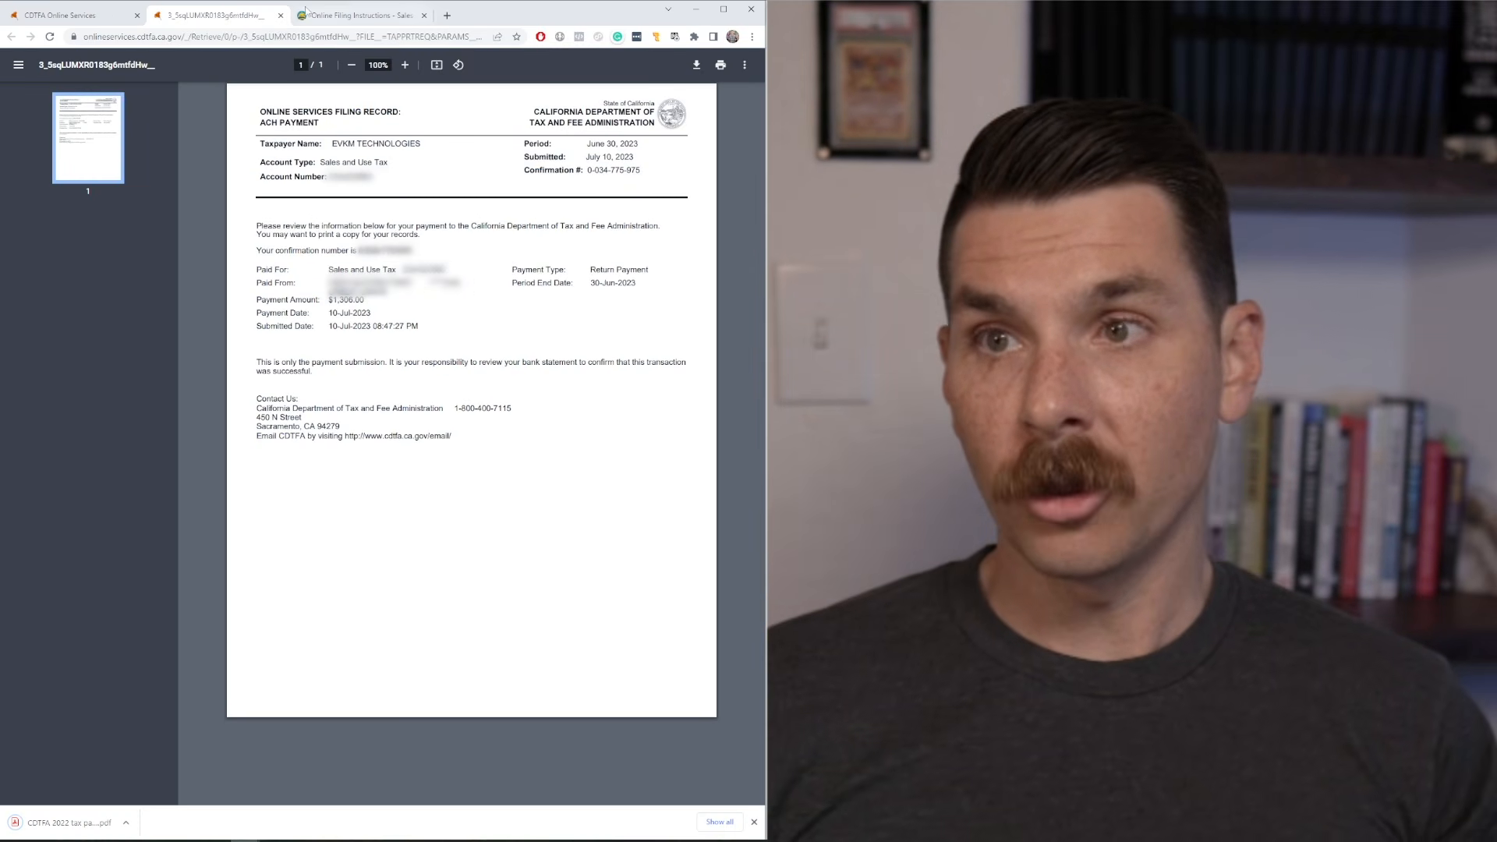